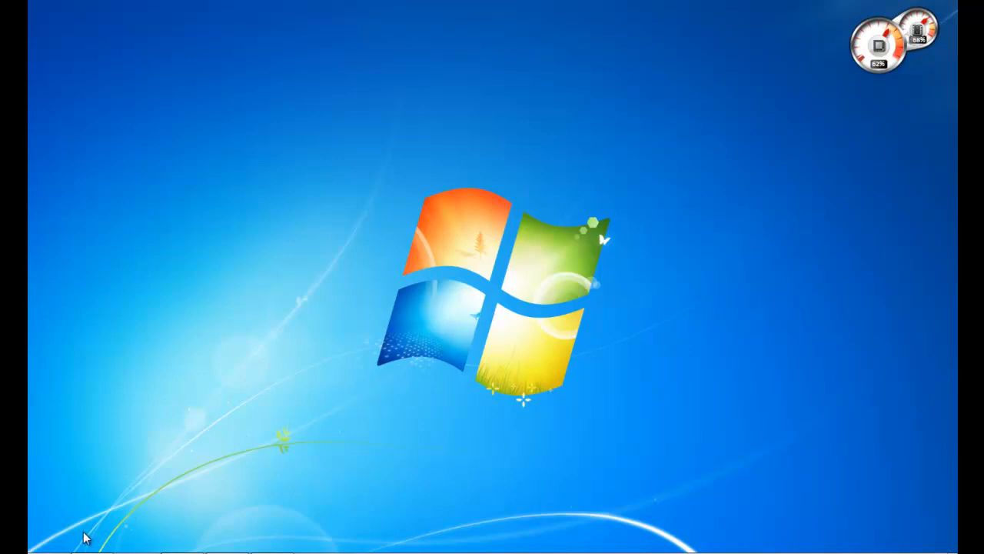
Step: Start Microsoft Office Word 2007 and maximize its blank document window
left_click(54, 550)
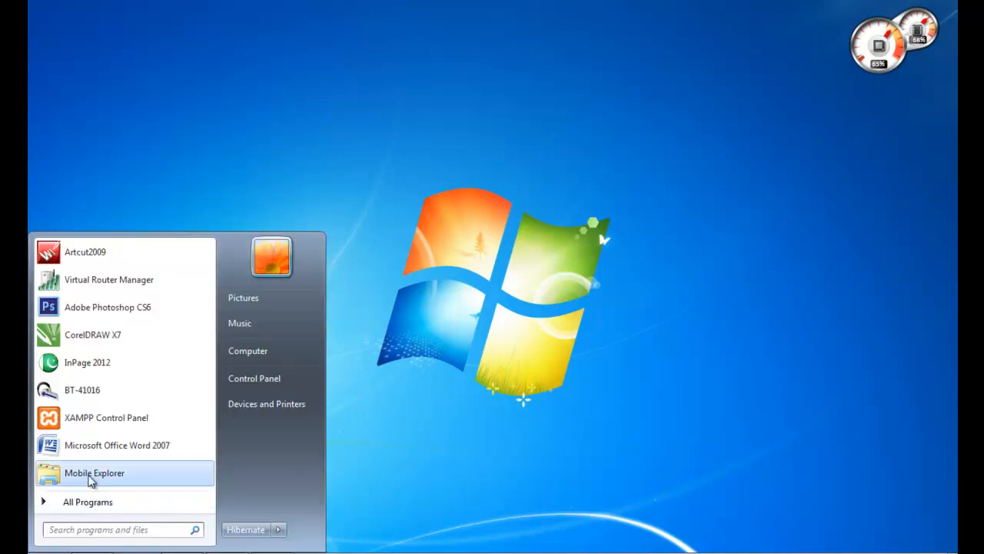
left_click(117, 446)
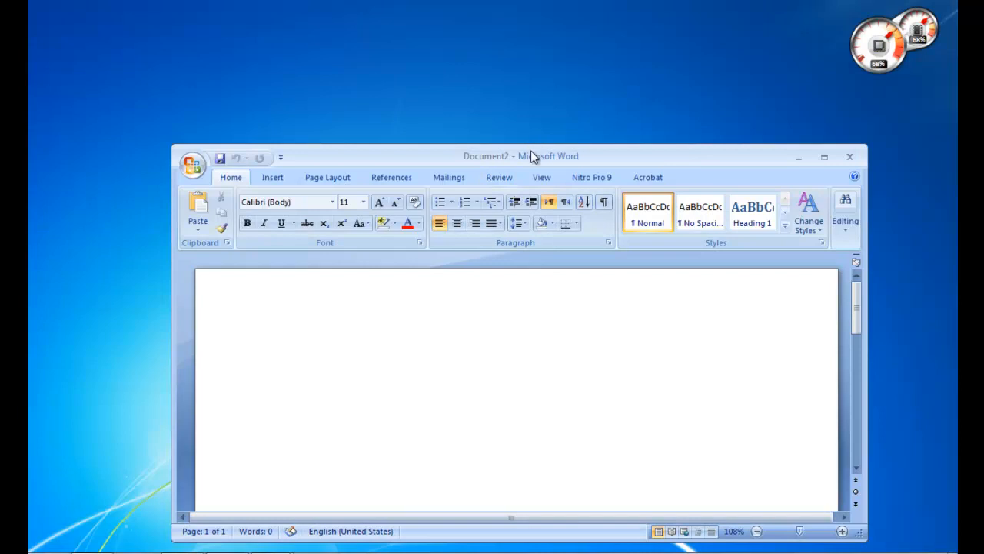
double_click(531, 152)
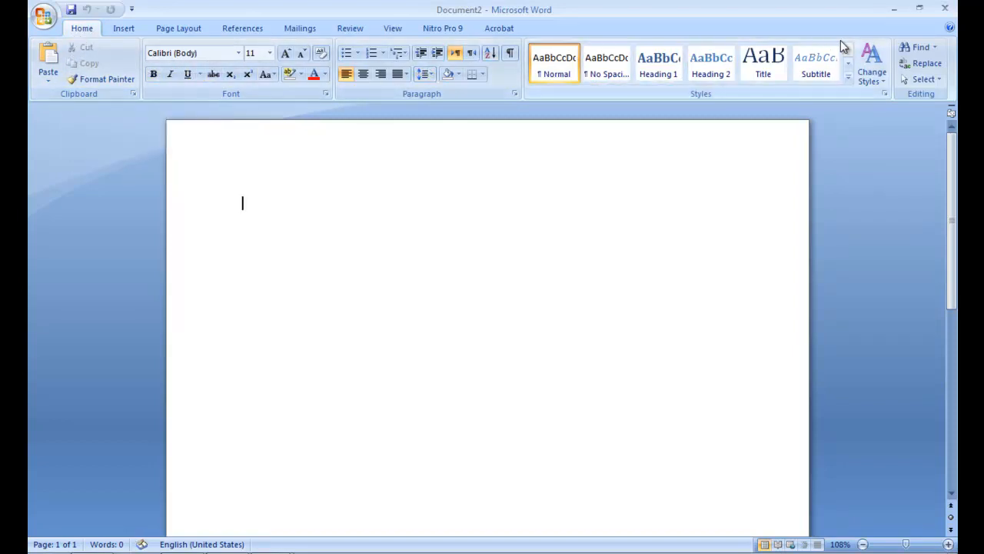
left_click(116, 31)
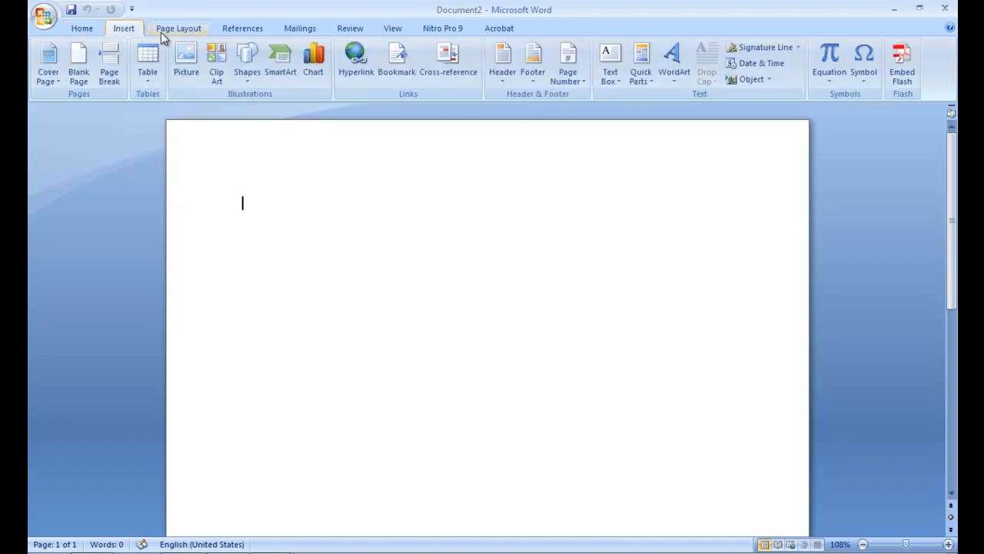
left_click(164, 33)
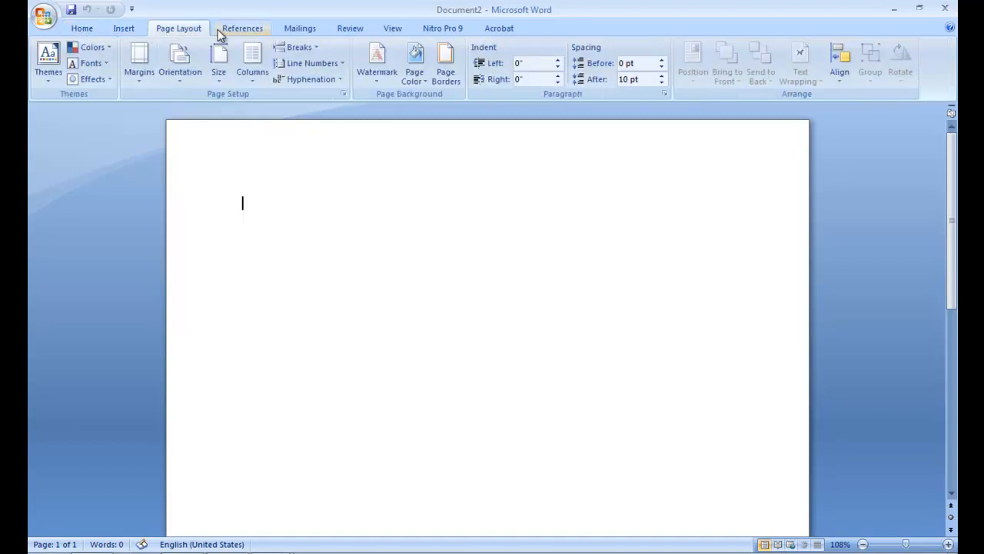
left_click(220, 29)
left_click(82, 28)
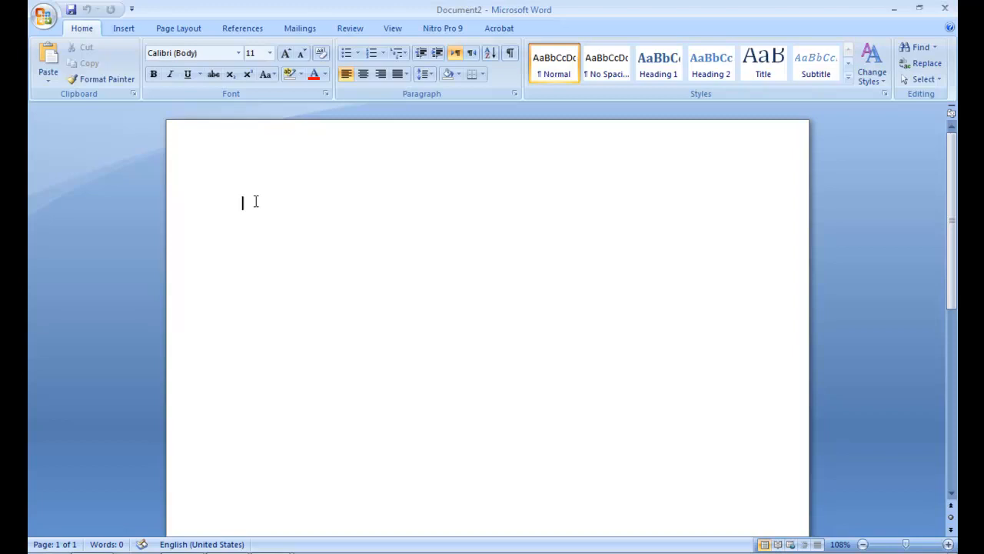
Step: Write "Today we are going to learn about home ribbon in MS Office Word 2007." and start a new paragraph
type("Today we are going to le")
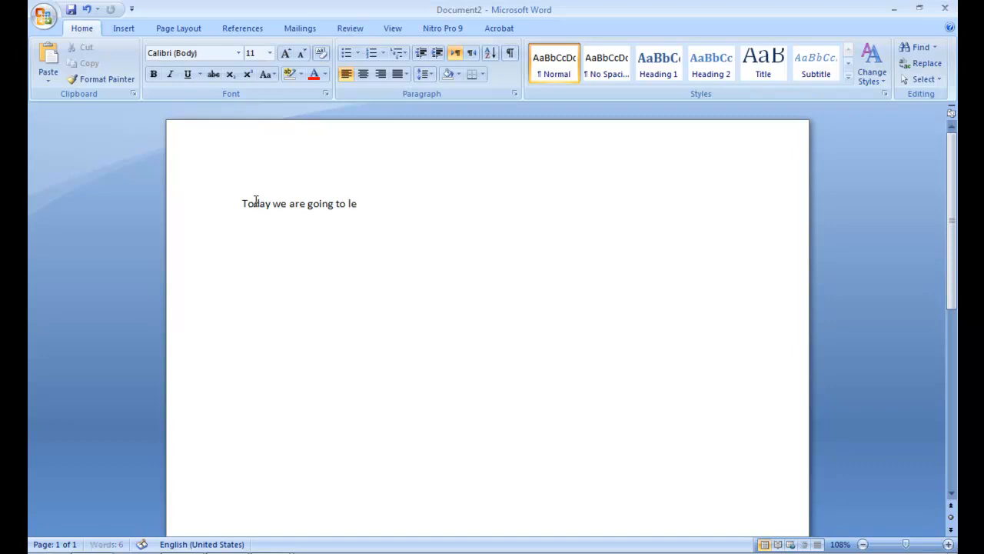
type("arn about home ri")
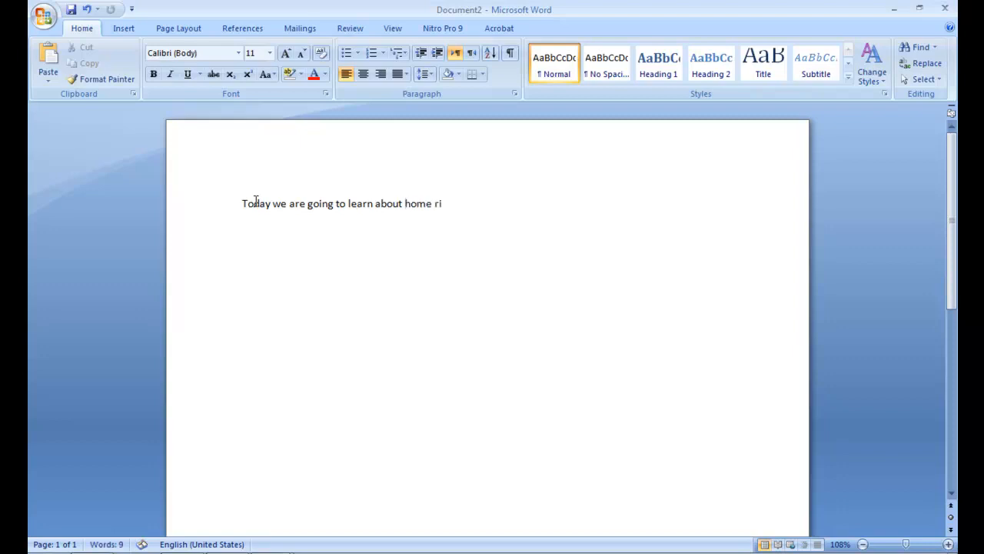
type("bbon in MS")
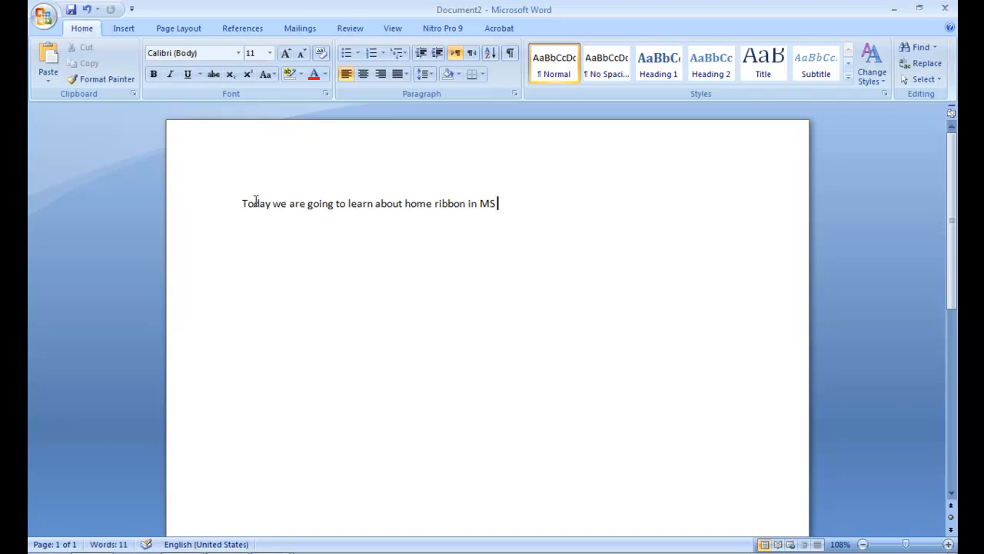
type(" Office Word 2000")
key("BackSpace")
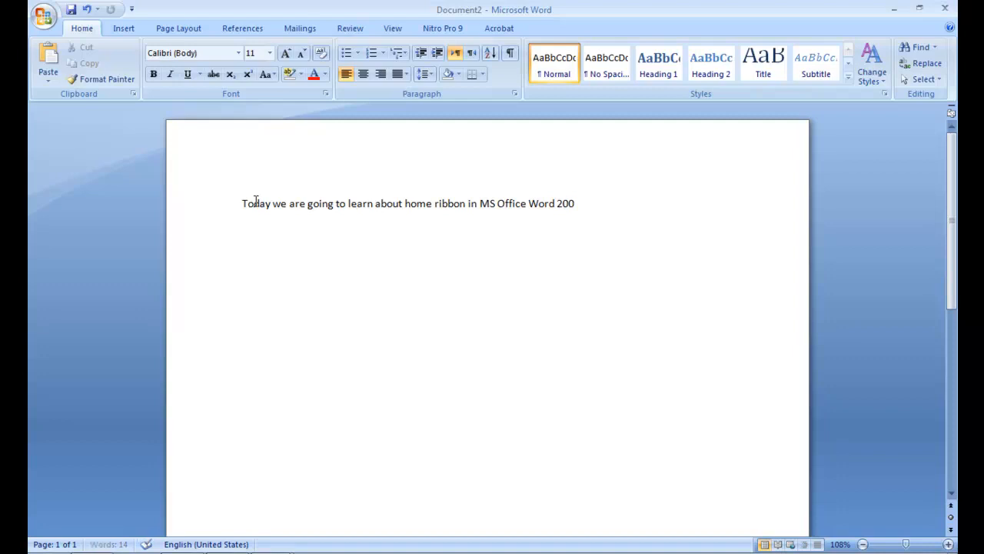
type("7.")
key("Return")
Step: Copy the first sentence without its paragraph mark and paste it into the empty line below
key("Up")
triple_click(257, 202)
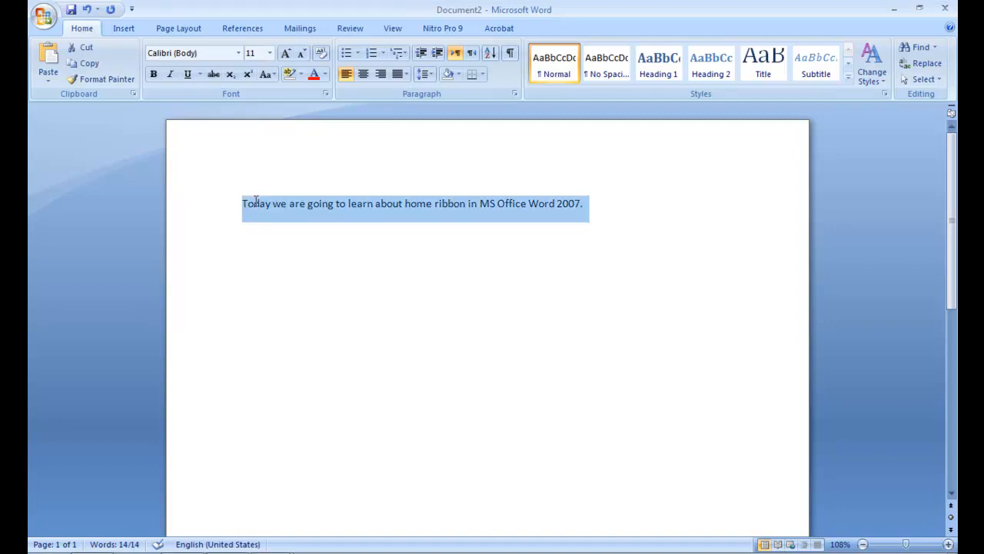
key("shift+Left")
key("Down")
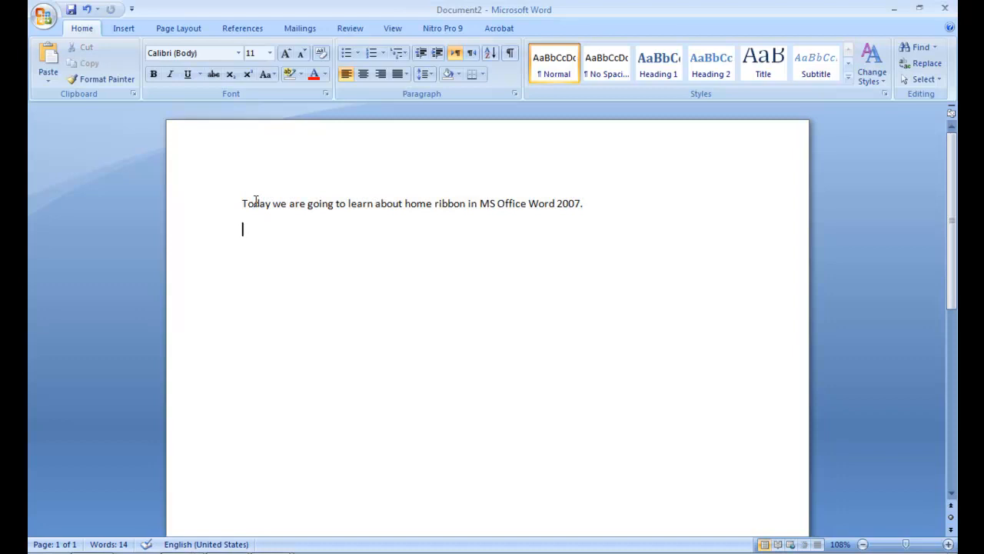
key("Left")
key("Home")
key("shift+Down")
key("shift+Left")
key("ctrl+c")
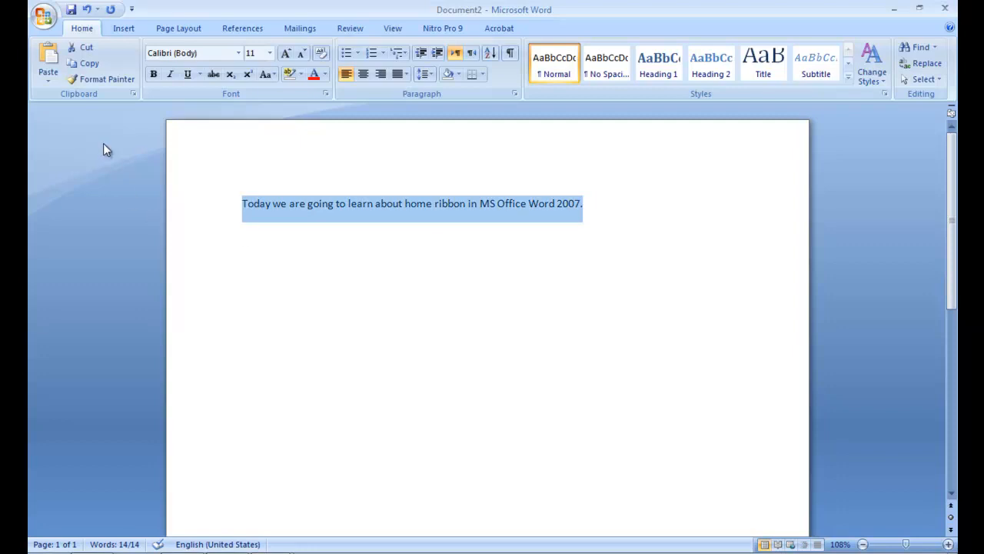
left_click(78, 66)
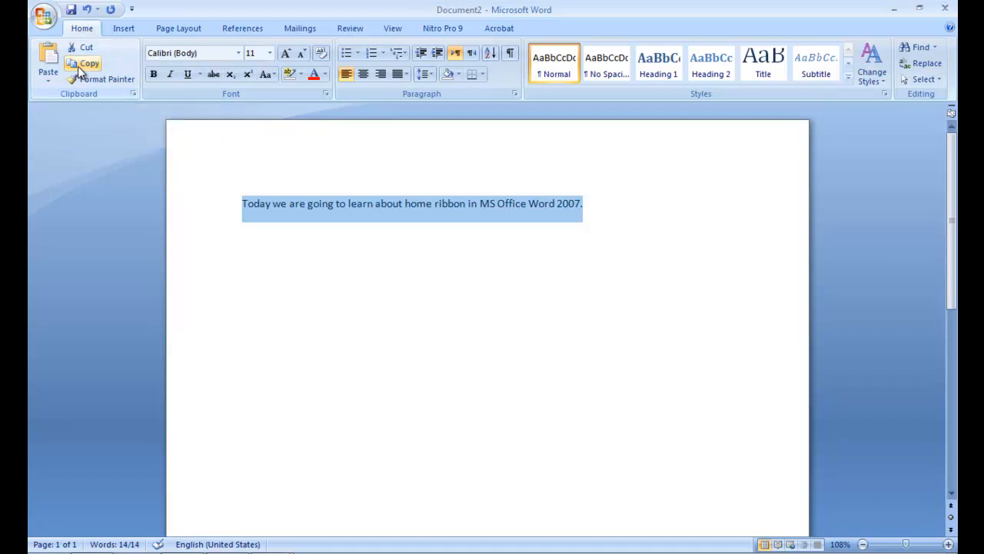
left_click(273, 261)
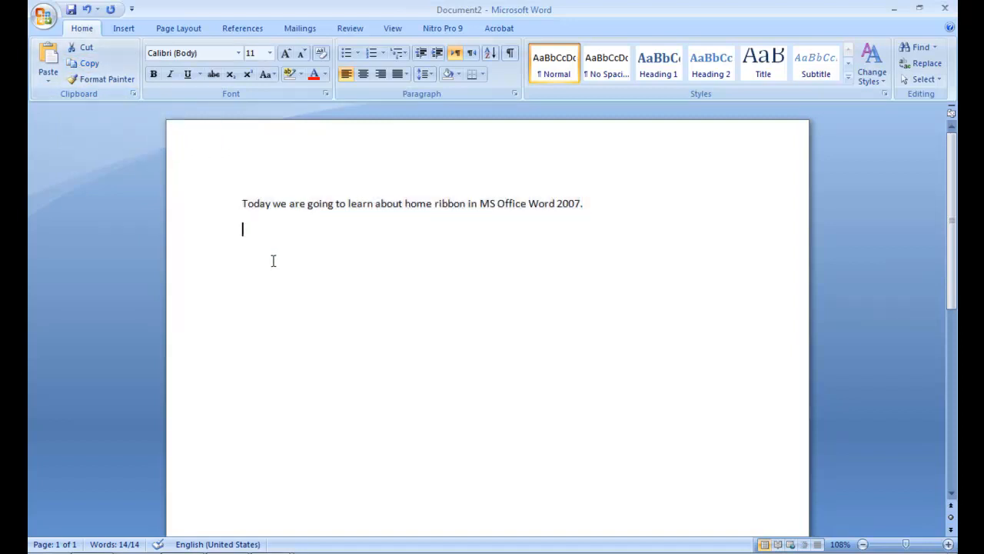
left_click(47, 60)
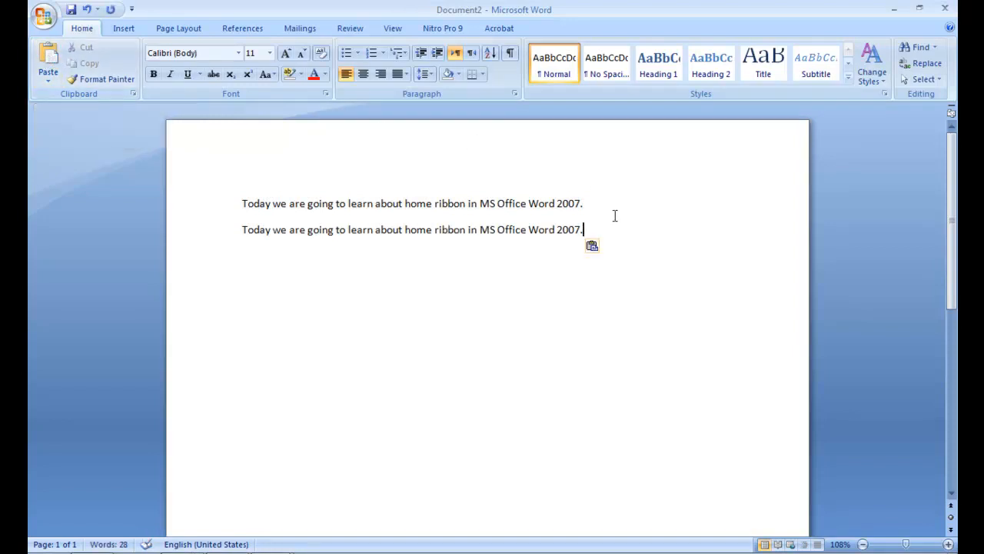
Step: Start a third paragraph and paste the copied sentence into it five times in a row
key("Return")
key("Return")
left_click(63, 54)
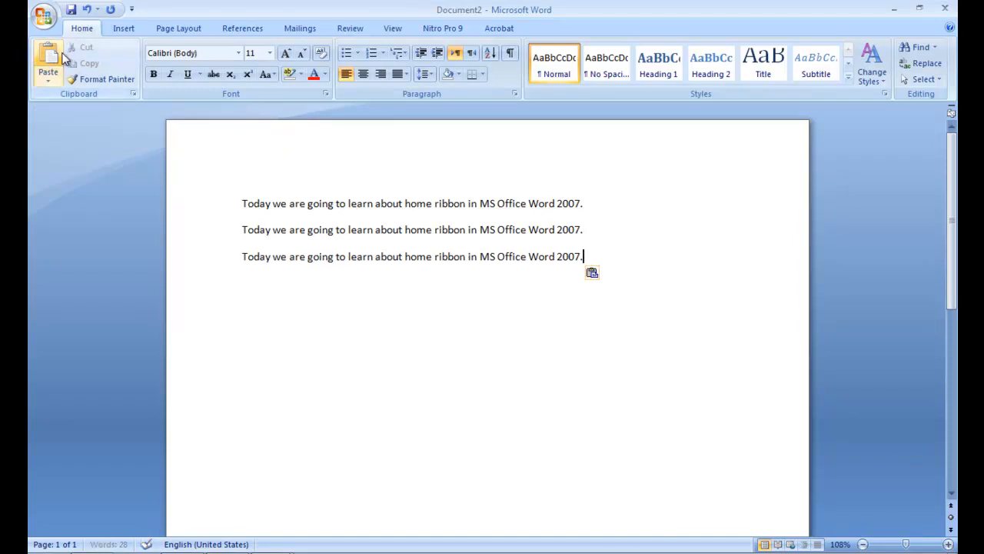
left_click(63, 54)
left_click(63, 54)
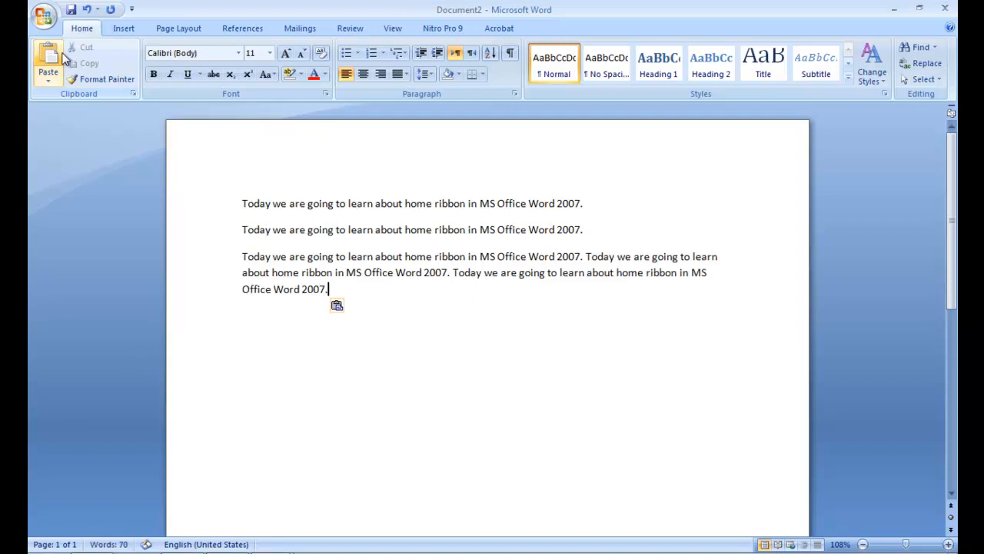
left_click(63, 53)
left_click(63, 54)
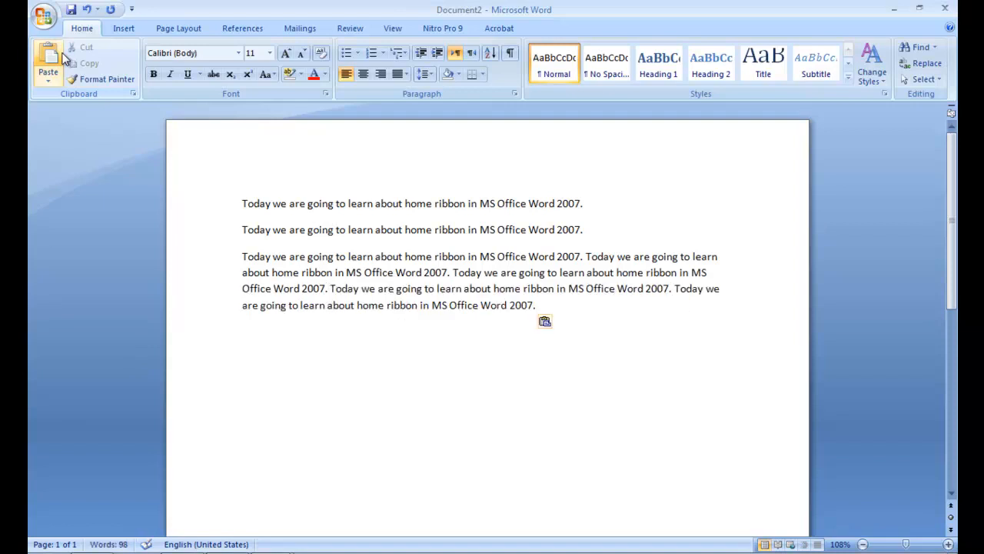
Step: Paste the copied sentence two more times, each as its own new paragraph at the end
key("Return")
left_click(63, 54)
key("Return")
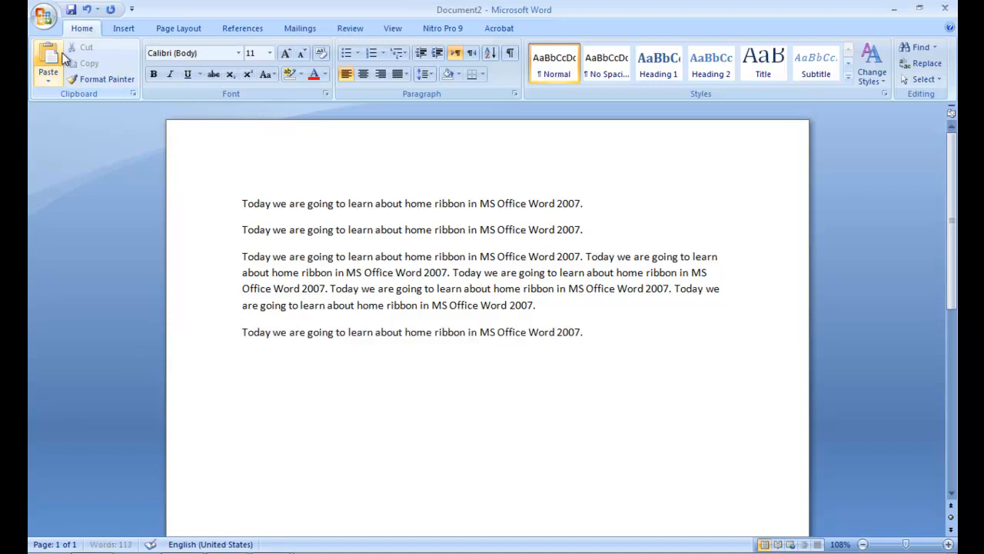
left_click(63, 54)
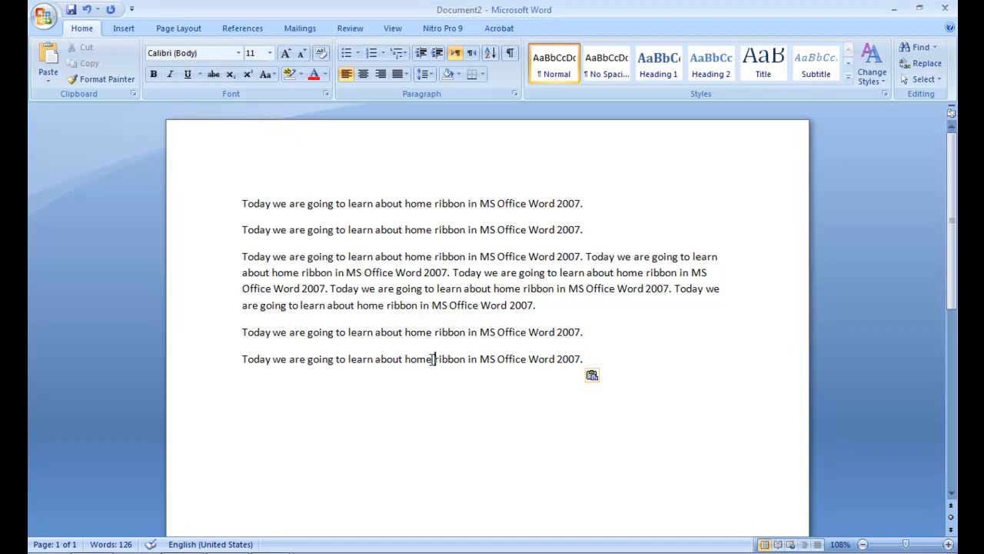
Step: Capitalize the first letter of "ribbon" in the last sentence
key("Left")
key("Left")
key("Left")
key("Left")
key("Left")
key("Left")
key("Left")
key("Left")
key("Left")
key("Right")
key("ctrl+Right")
key("Right")
key("Right")
key("Right")
key("Right")
key("Right")
key("shift+Right")
type("R")
key("Right")
key("Right")
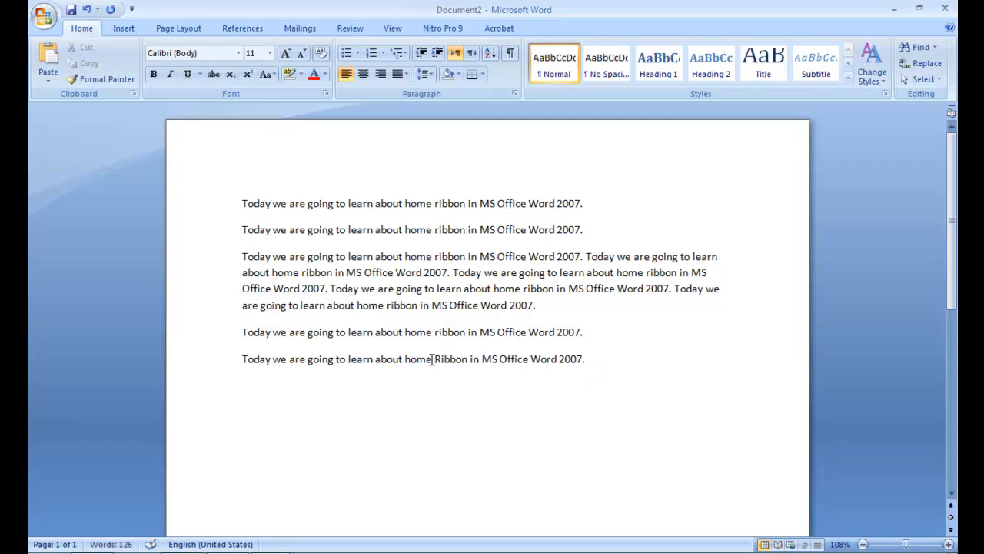
Step: Capitalize the first letter of "home" in the last sentence
key("Left")
key("Left")
key("Left")
key("Left")
key("Left")
key("Left")
key("Left")
key("Left")
key("shift+Right")
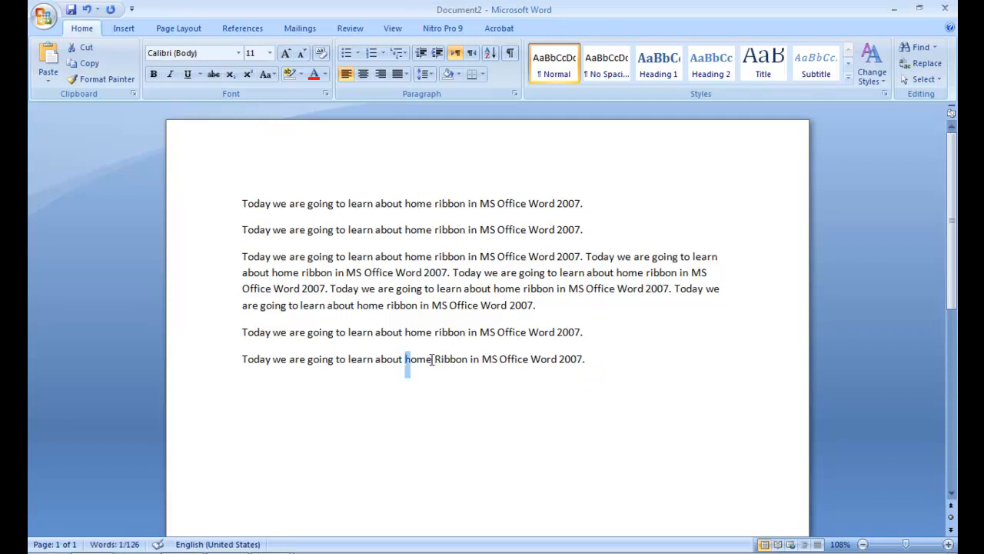
type("H")
Step: Delete the letter H of "Home" in the last sentence and retype it
key("Left")
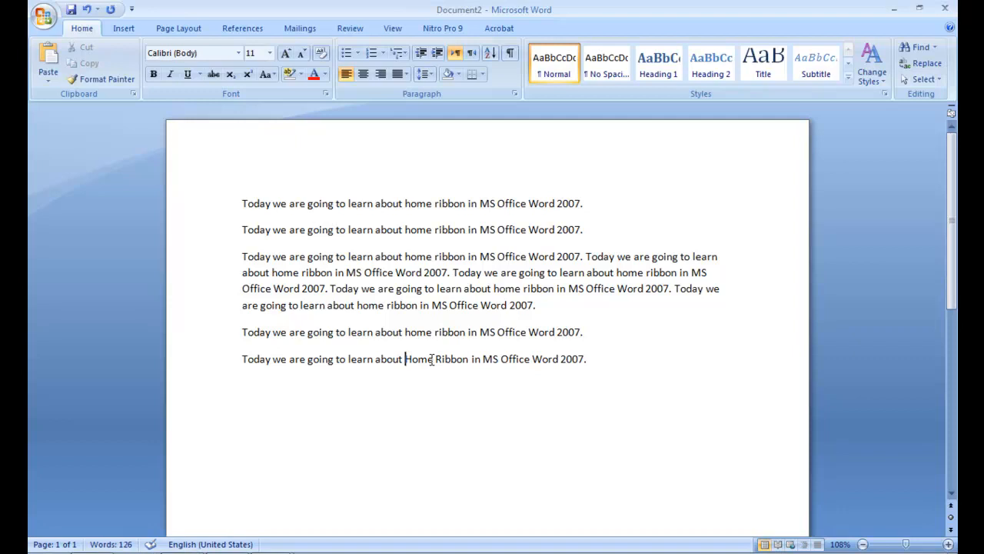
key("shift+Right")
key("Delete")
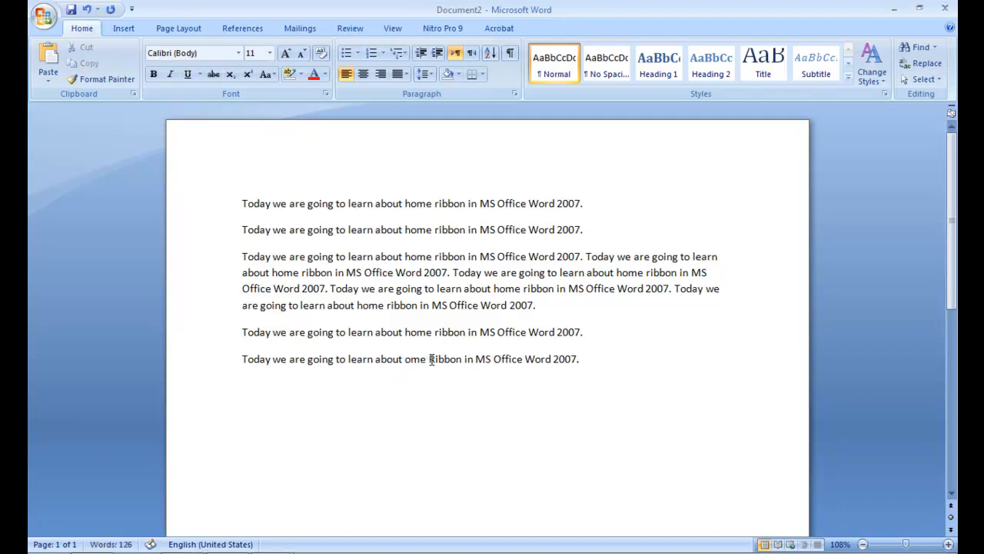
type("H")
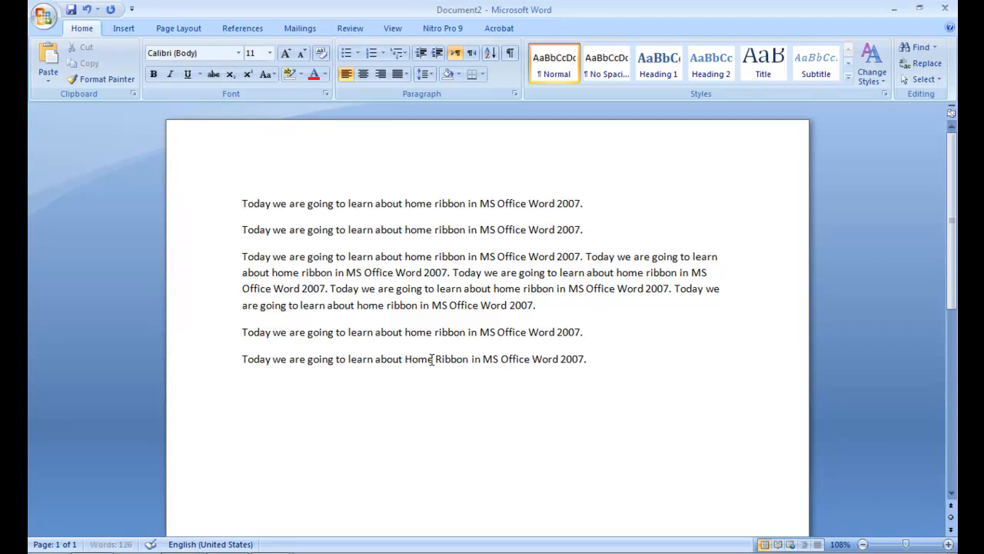
Step: Cut the H of "Home" in the last sentence, retype it as a lowercase h and replace that with a capital H
key("Left")
key("shift+Right")
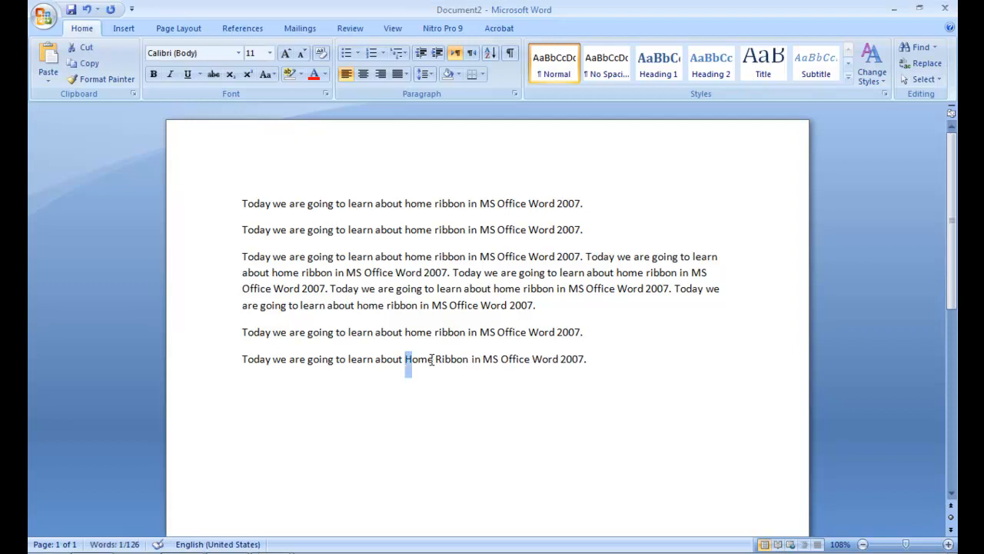
left_click(86, 49)
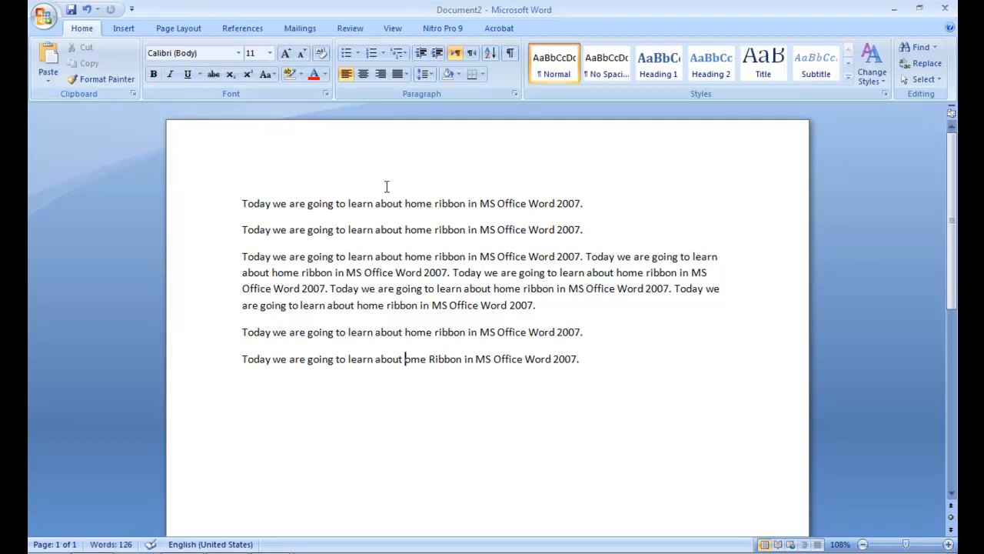
type("h")
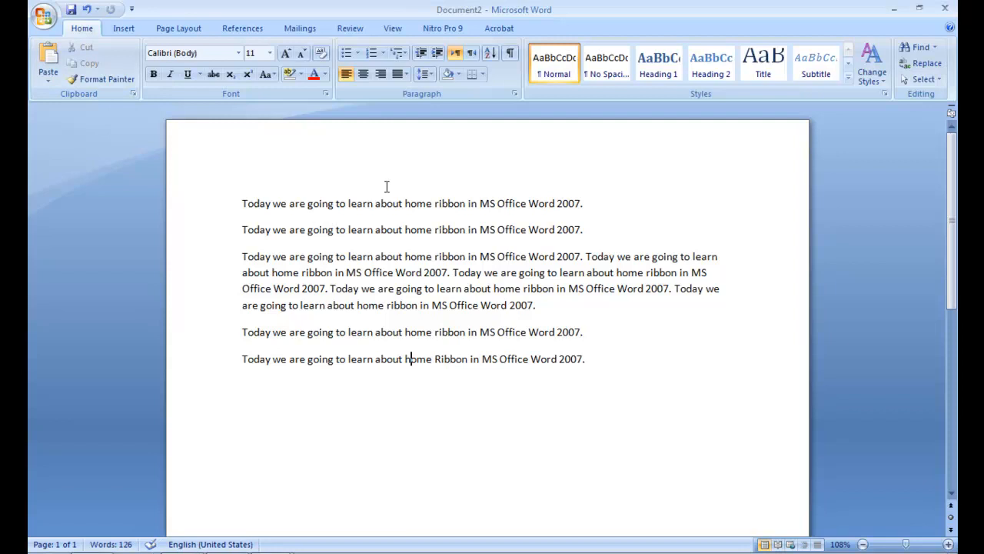
key("shift+Left")
type("H")
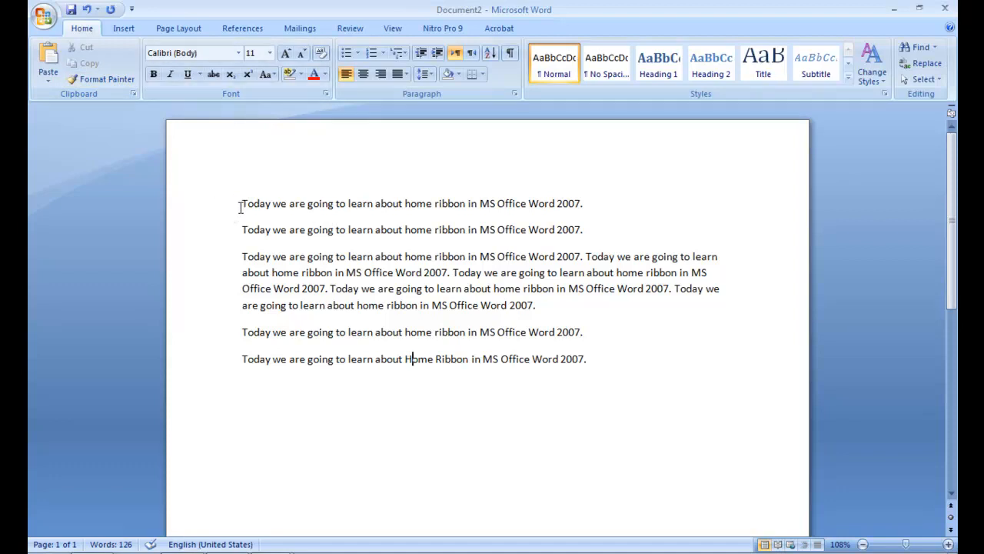
Step: Copy "MS Office Word 2007" from the first sentence and paste it on a new line above that sentence
left_click_drag(241, 207, 585, 203)
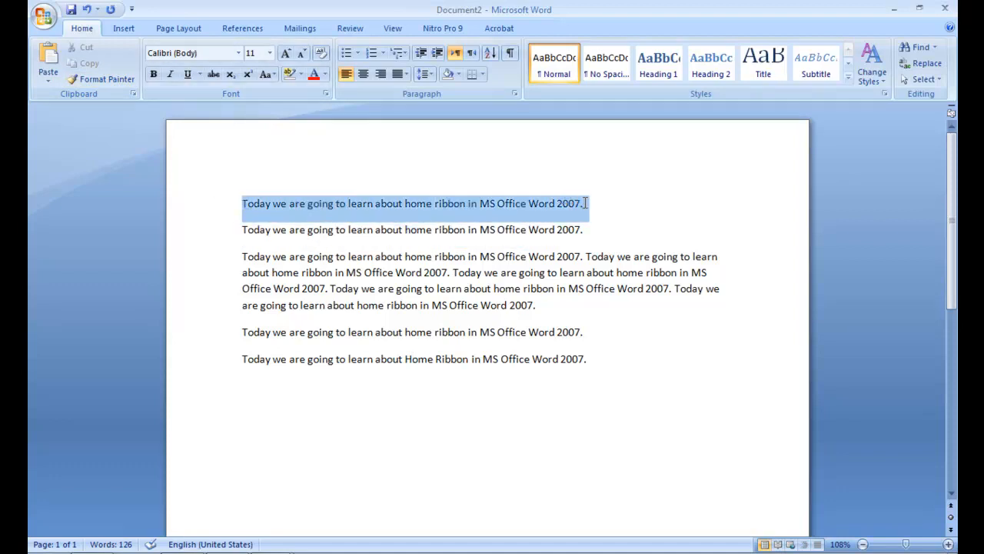
left_click(493, 211)
left_click_drag(483, 203, 582, 201)
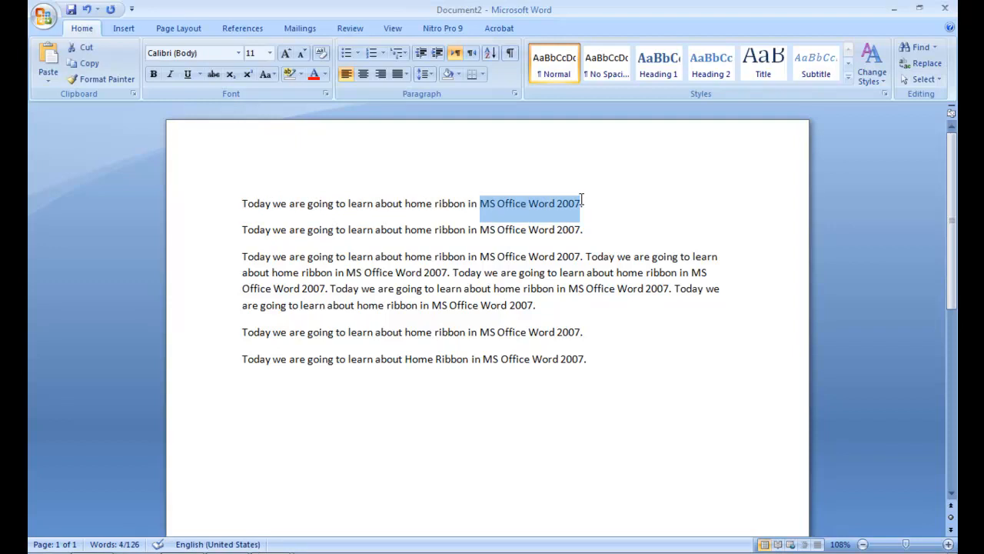
left_click(265, 200)
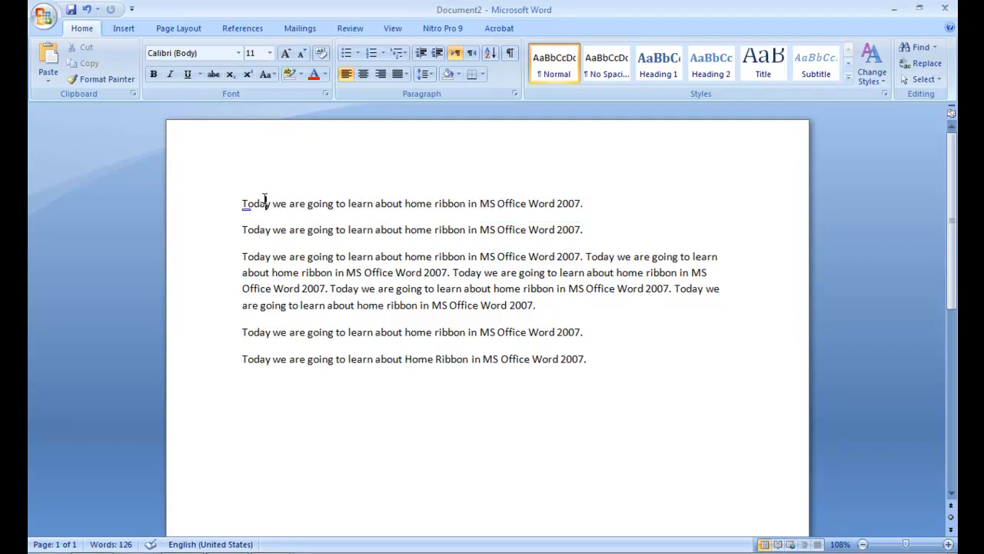
key("Home")
key("Return")
key("Up")
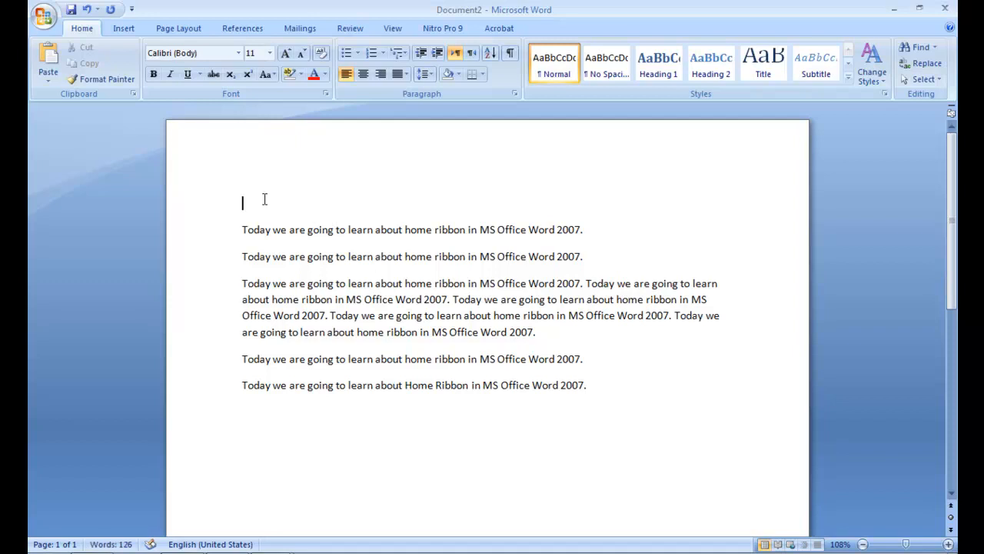
key("ctrl+v")
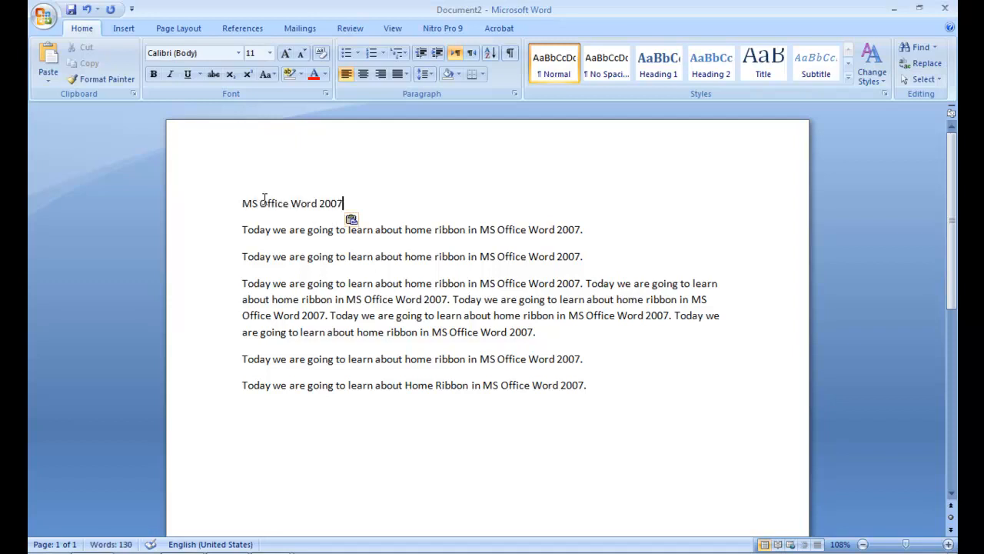
Step: Set the font of the top line "MS Office Word 2007" to Arial Black
key("Home")
key("shift+End")
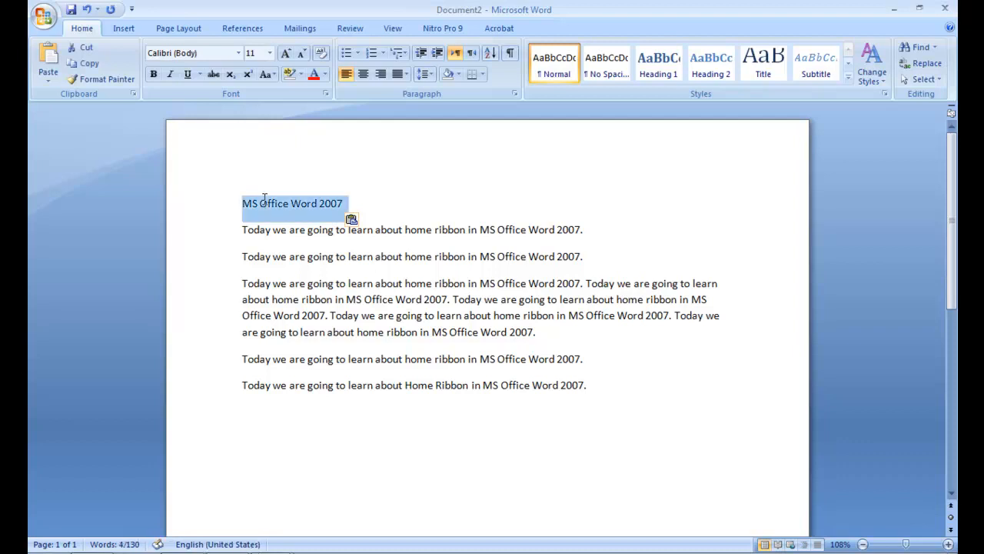
left_click(239, 53)
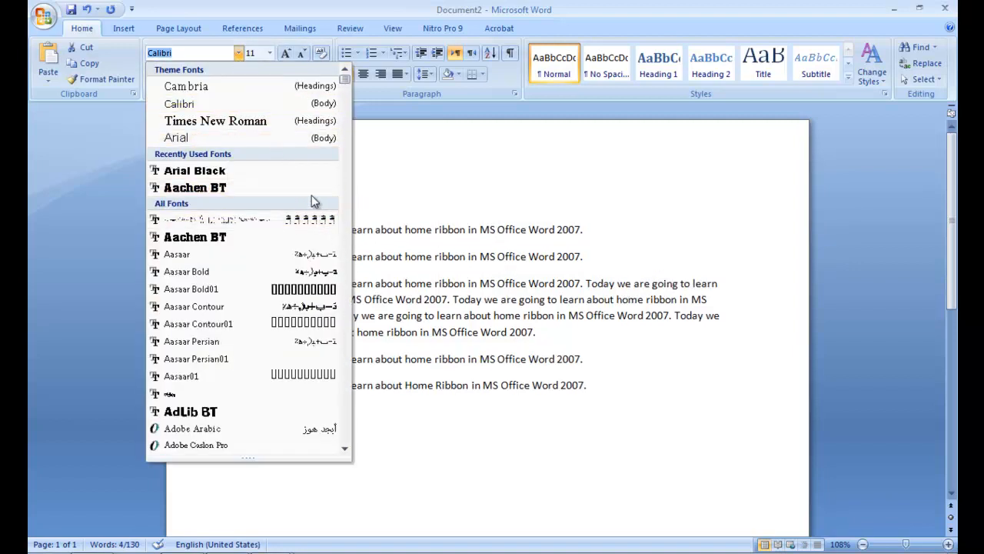
left_click(298, 175)
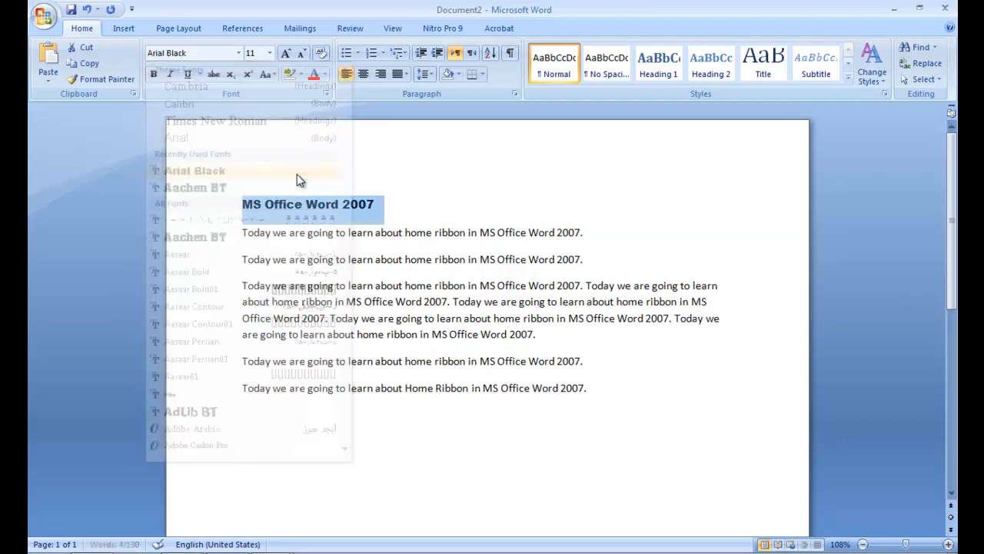
left_click(348, 259)
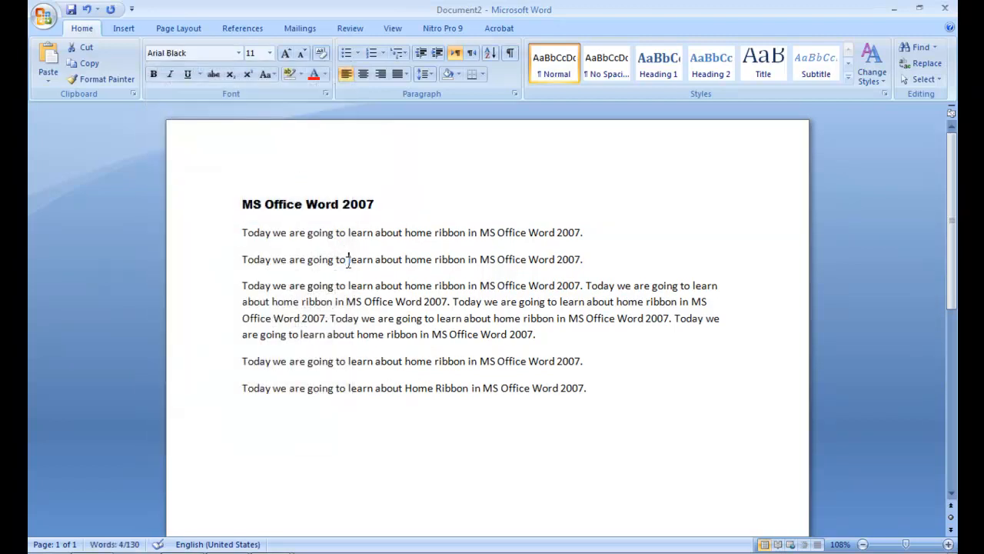
Step: Change the font of the heading line "MS Office Word 2007" to Arial Unicode MS
left_click(183, 218)
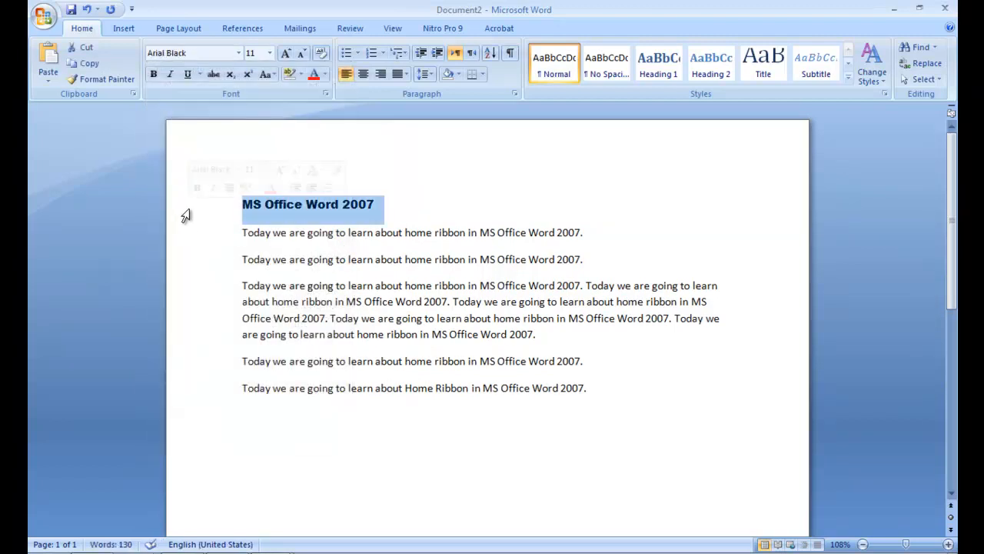
left_click(238, 54)
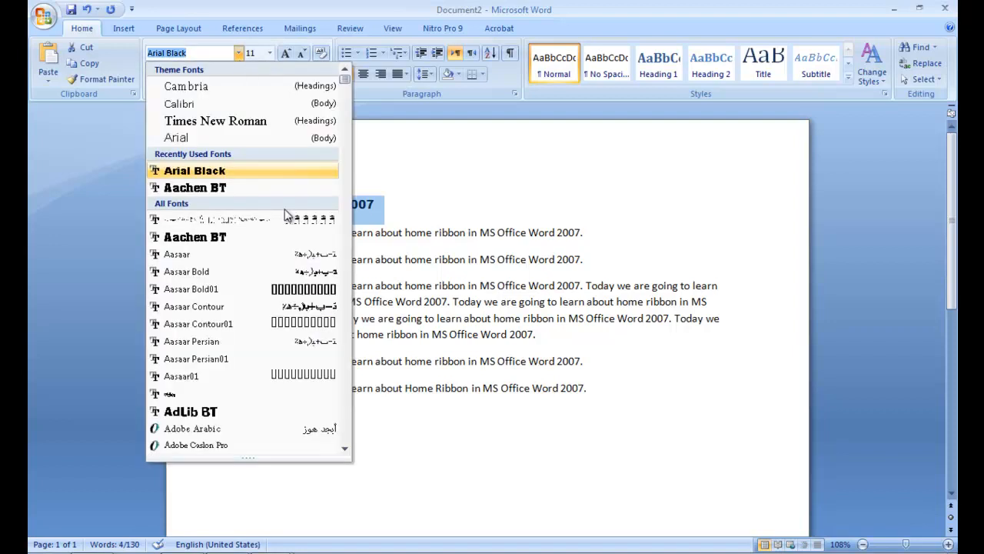
scroll(347, 366, "down", 7)
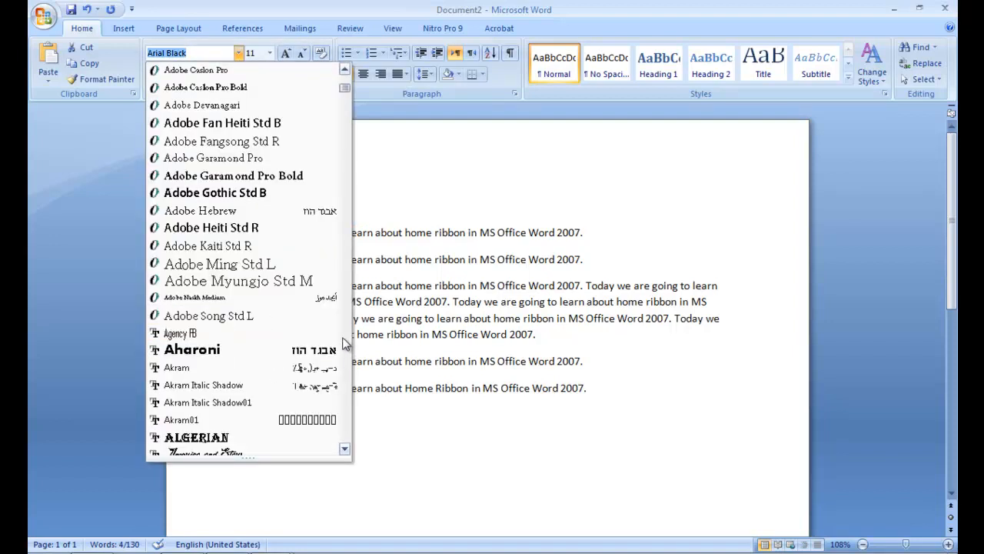
scroll(345, 344, "down", 7)
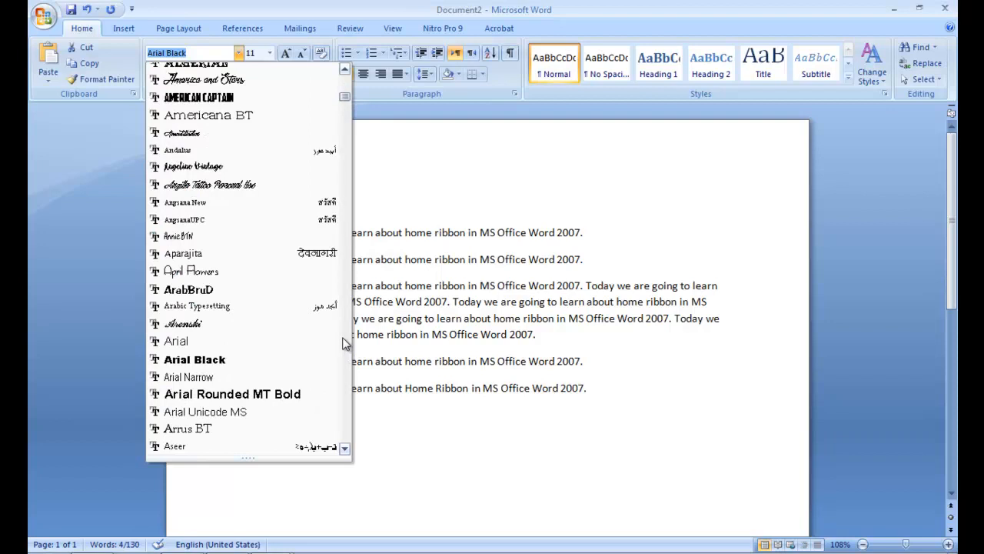
left_click(302, 415)
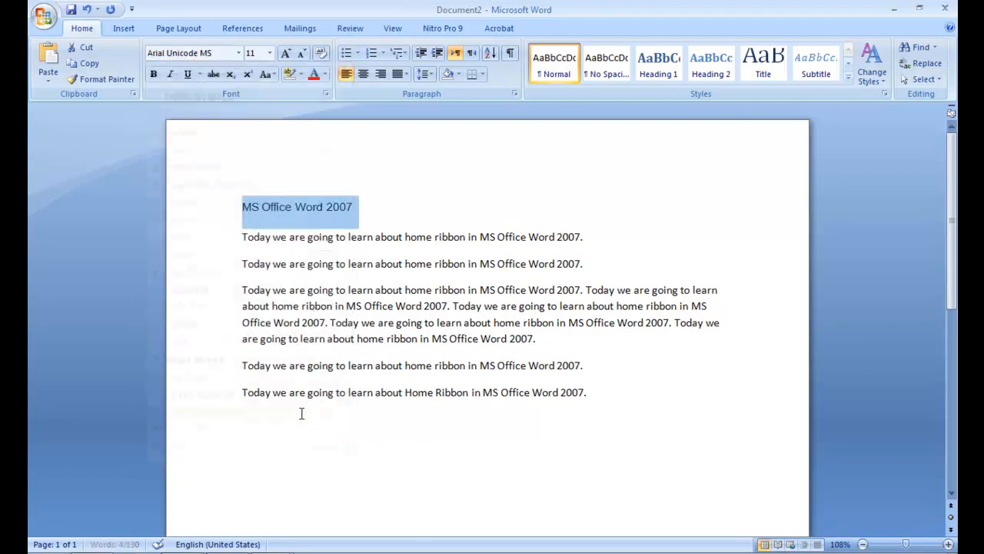
Step: Browse the available fonts and set the heading line "MS Office Word 2007" in Times New Roman
left_click(239, 53)
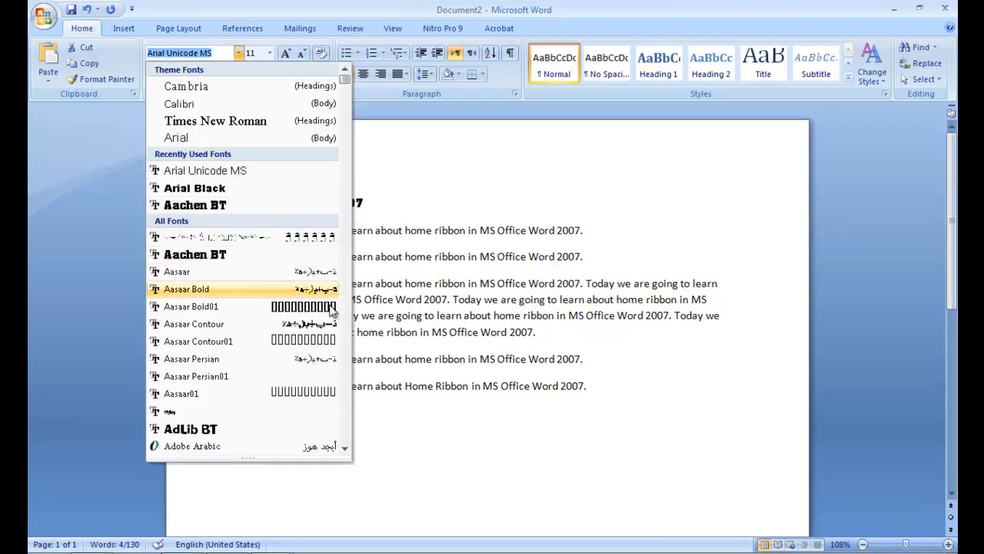
left_click(344, 348)
left_click(345, 346)
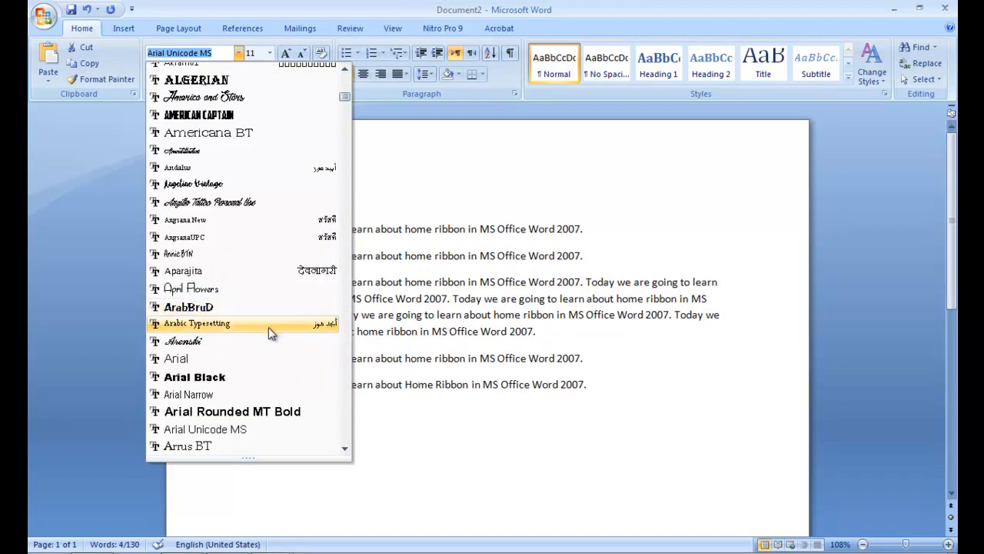
left_click(344, 403)
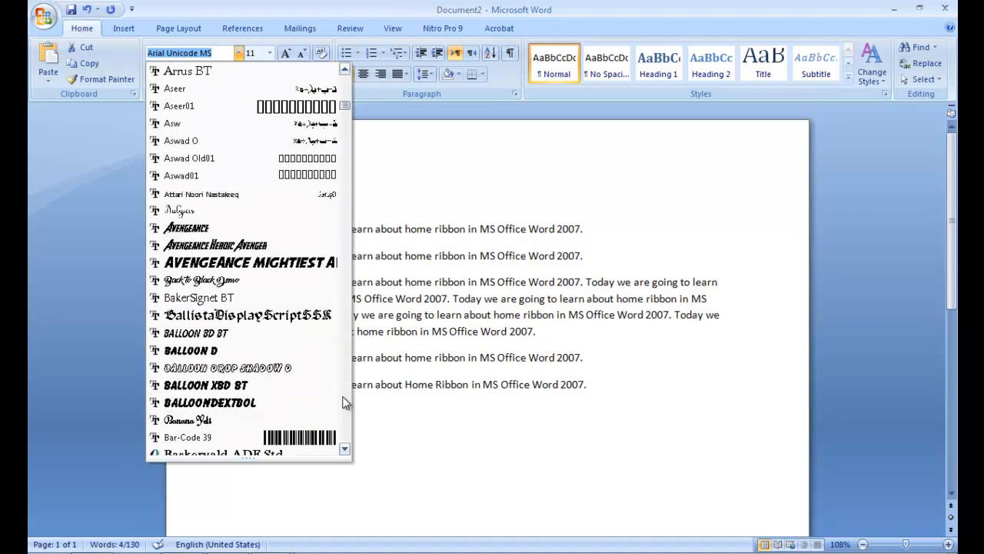
left_click(345, 403)
left_click(345, 403)
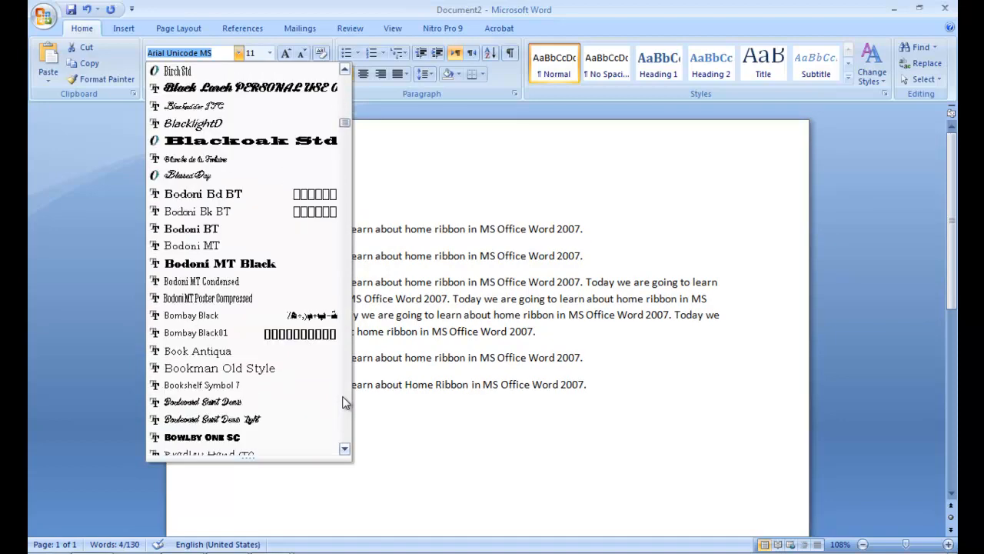
left_click(345, 403)
left_click(345, 403)
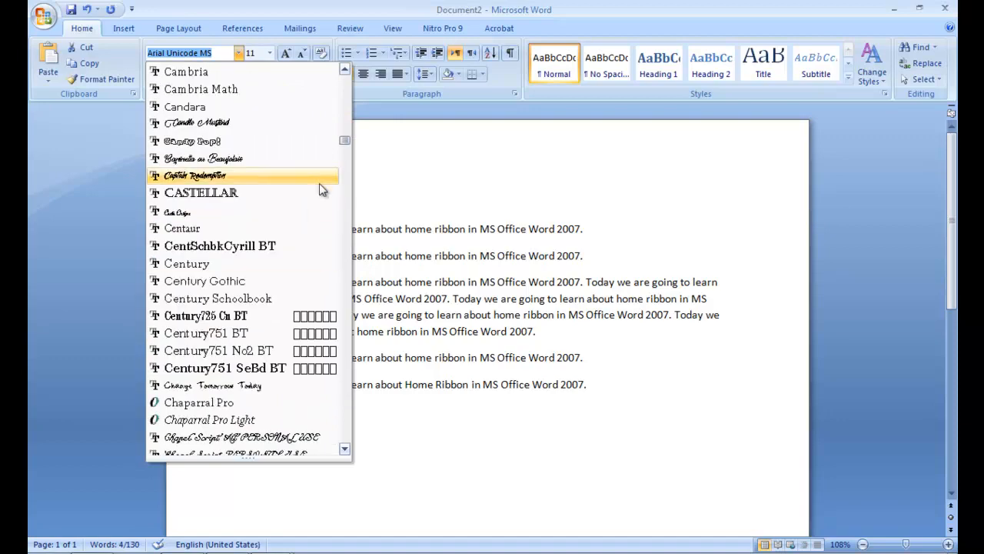
left_click_drag(344, 143, 347, 219)
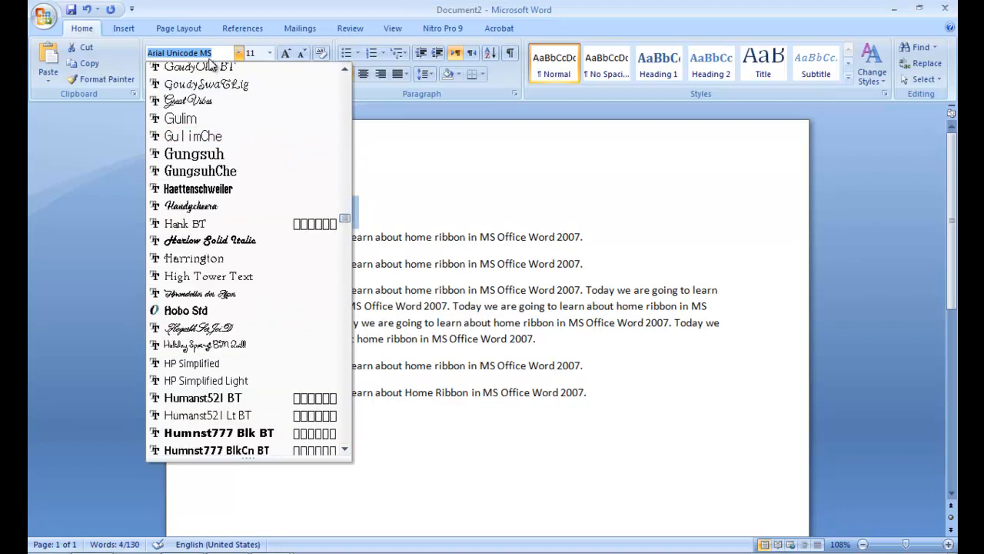
type("Times New Roman")
key("Return")
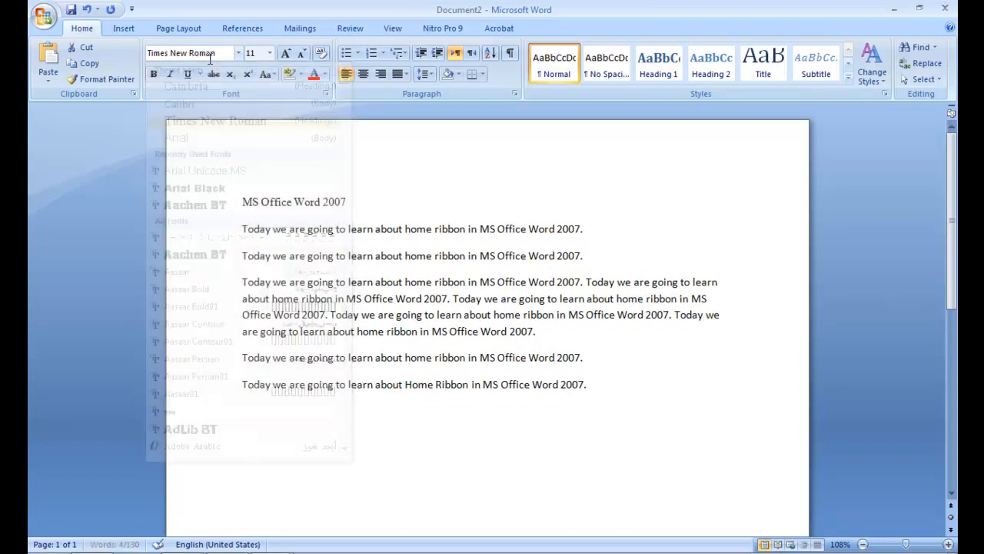
Step: Set the font size of the heading line "MS Office Word 2007" to 20
left_click(270, 54)
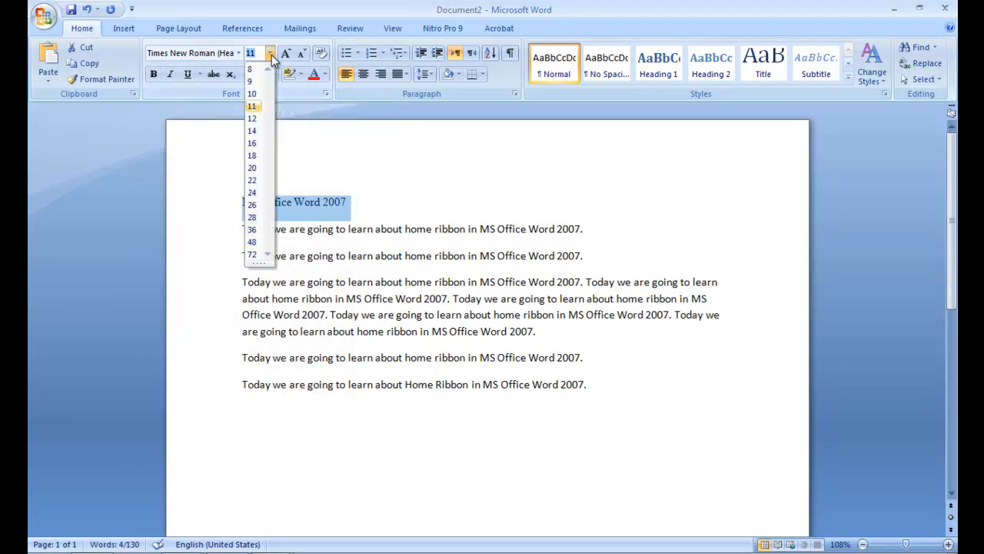
left_click(254, 167)
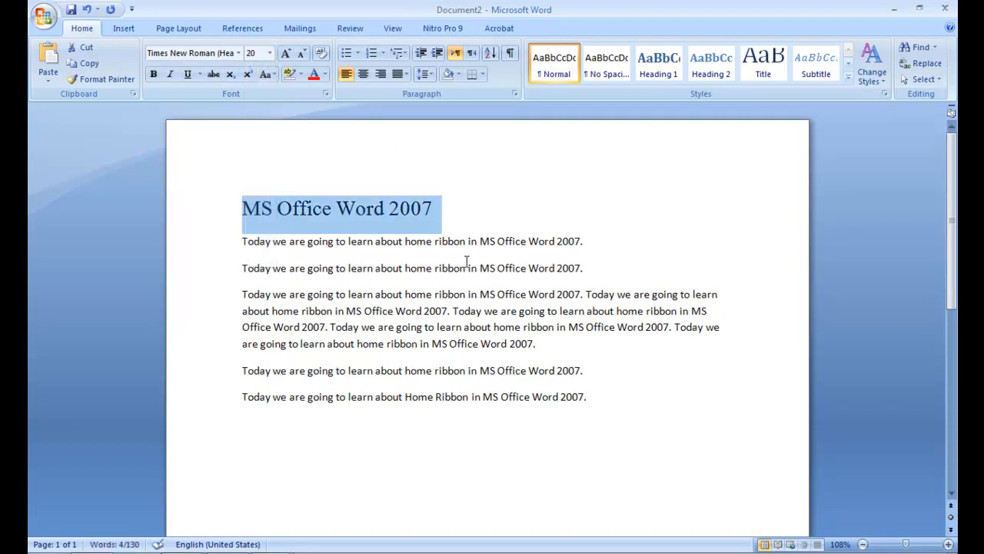
left_click(277, 224)
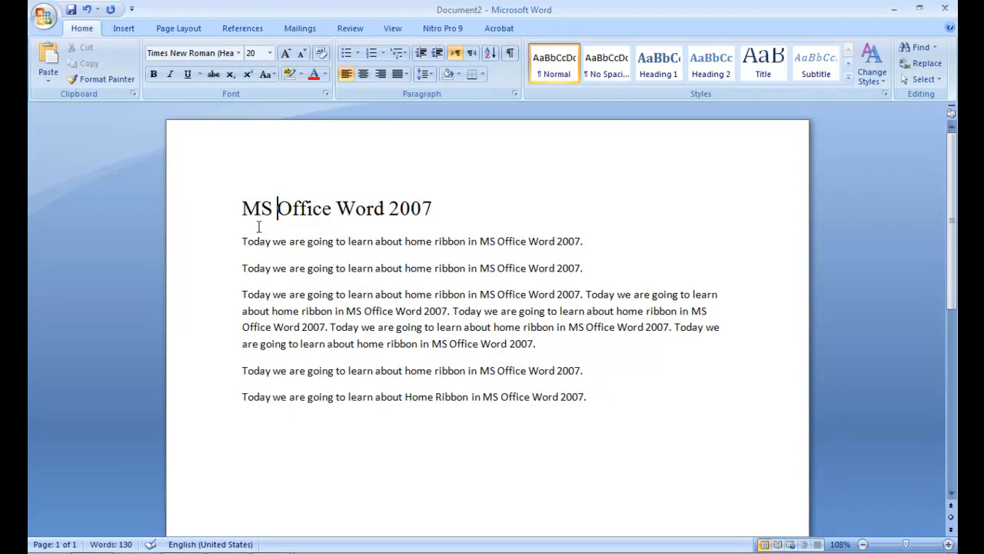
Step: Shrink the heading line's font one increment at a time down to size 8
left_click(198, 213)
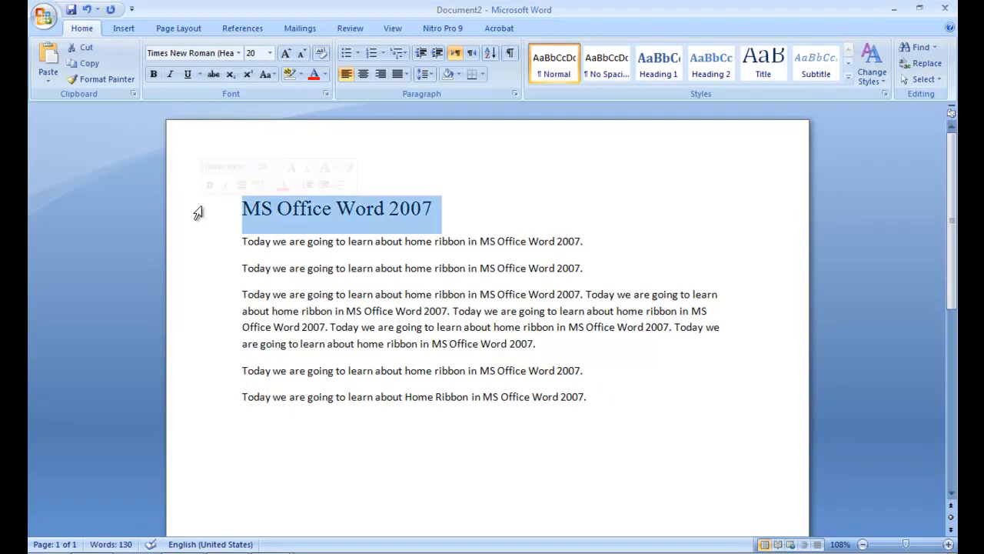
left_click(298, 56)
left_click(298, 57)
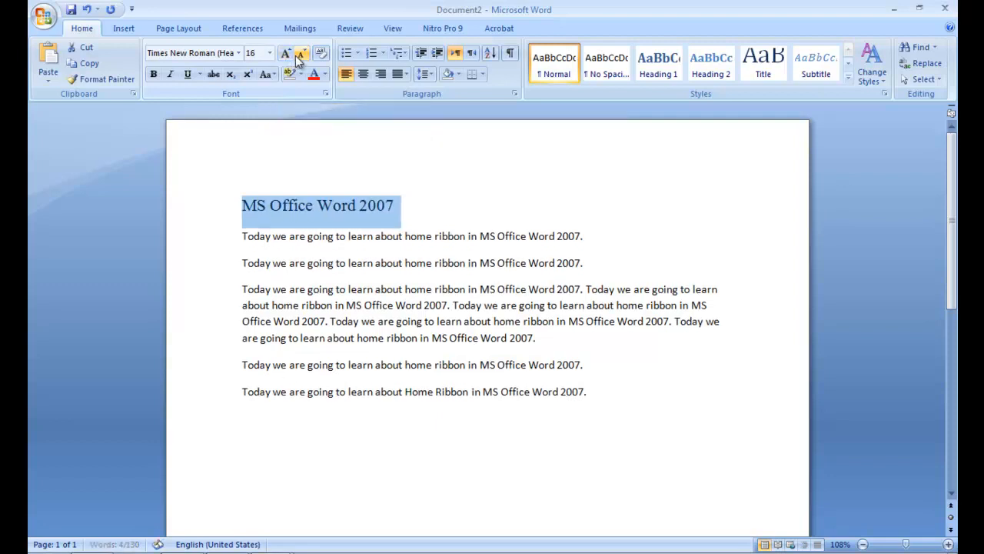
left_click(298, 57)
left_click(299, 58)
left_click(298, 58)
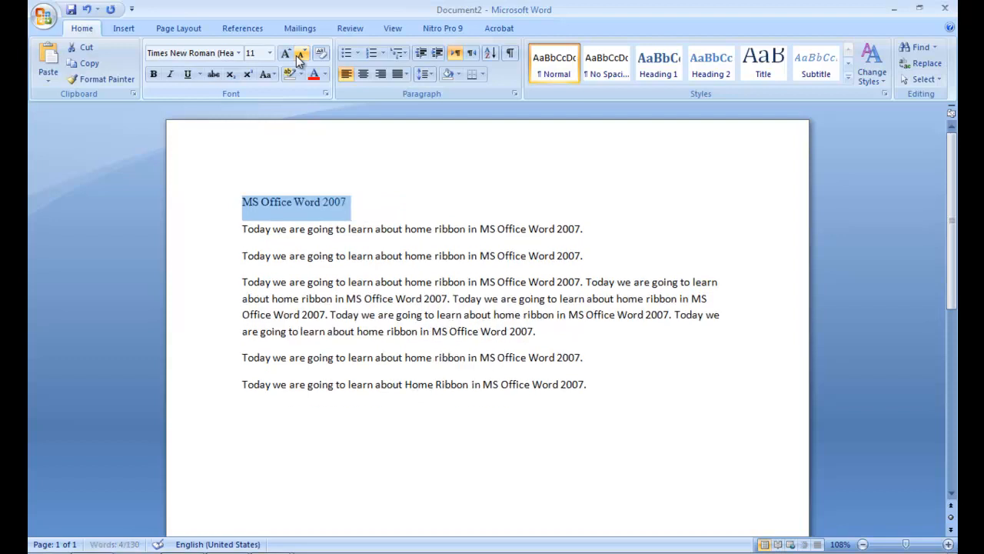
left_click(299, 58)
left_click(299, 58)
left_click(298, 57)
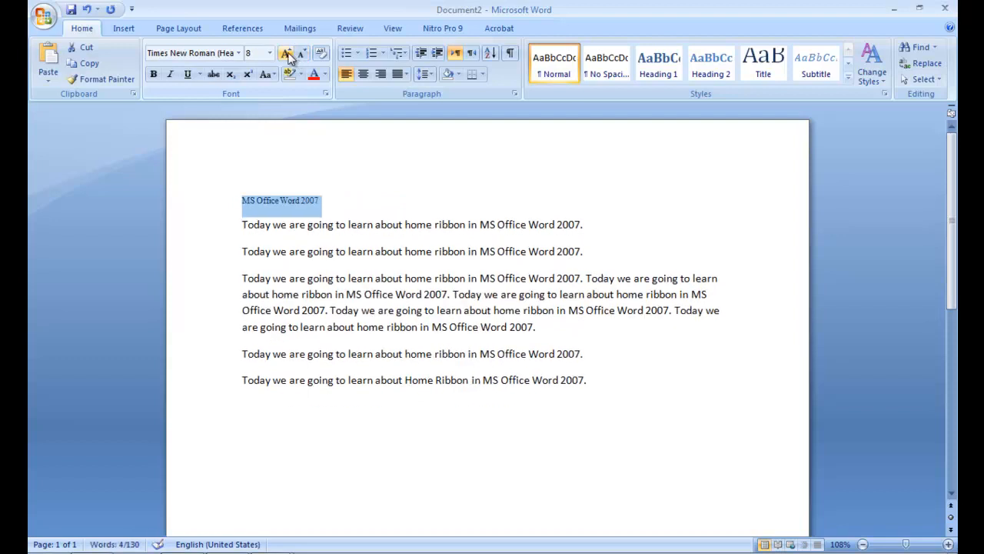
Step: Grow the heading line's font one increment at a time up to size 24
left_click(287, 55)
left_click(287, 55)
left_click(287, 56)
left_click(287, 56)
left_click(287, 56)
left_click(288, 56)
left_click(288, 56)
left_click(287, 56)
left_click(288, 56)
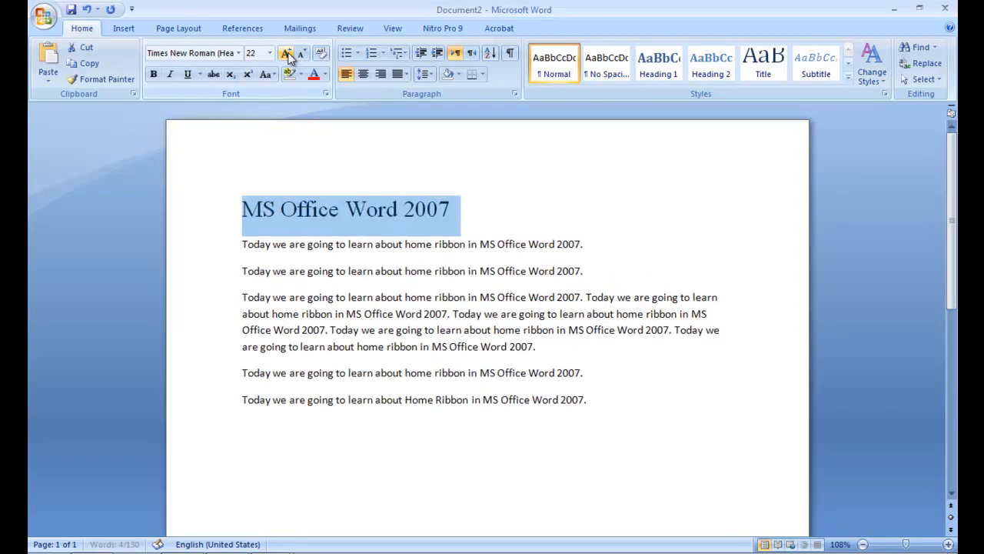
left_click(288, 57)
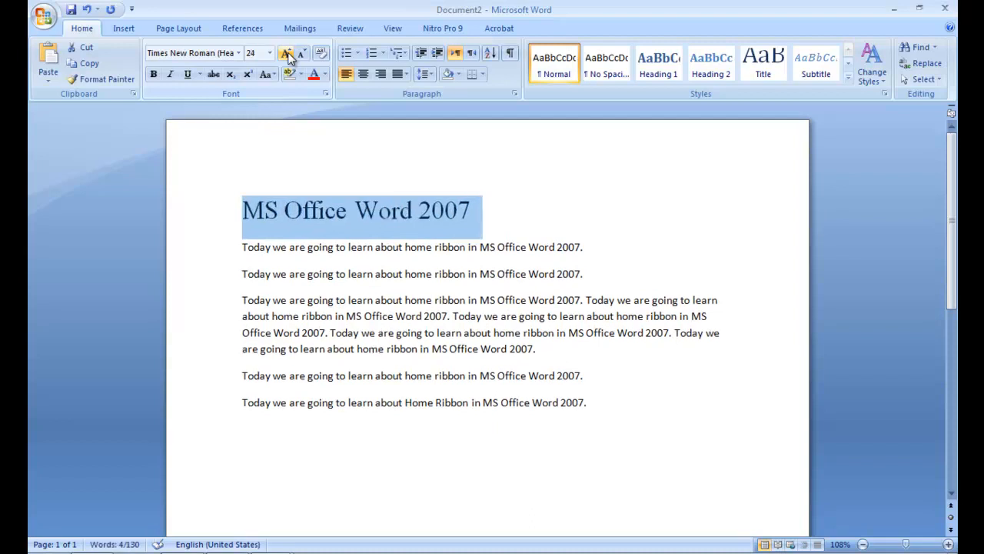
left_click(277, 232)
Step: Make the heading line "MS Office Word 2007" bold
left_click(202, 206)
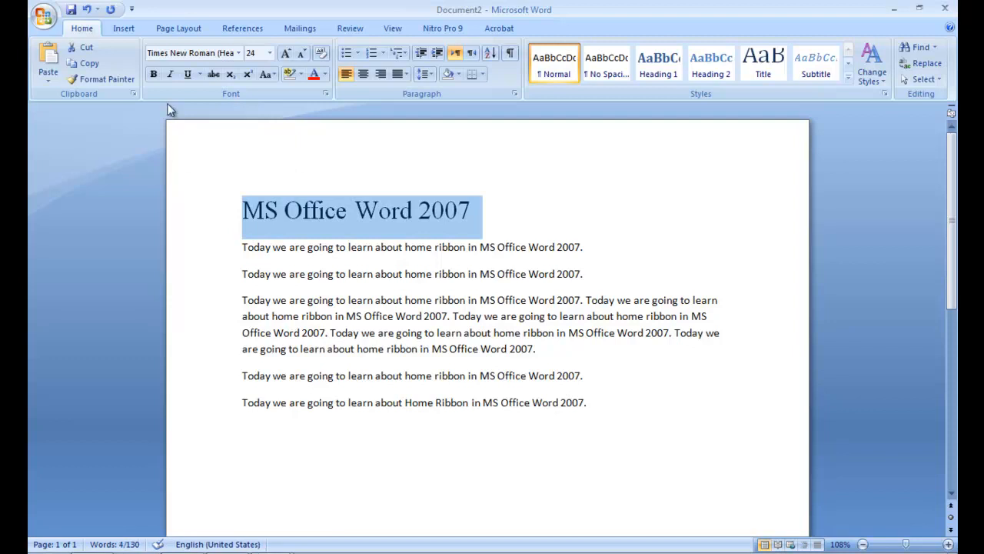
left_click(150, 76)
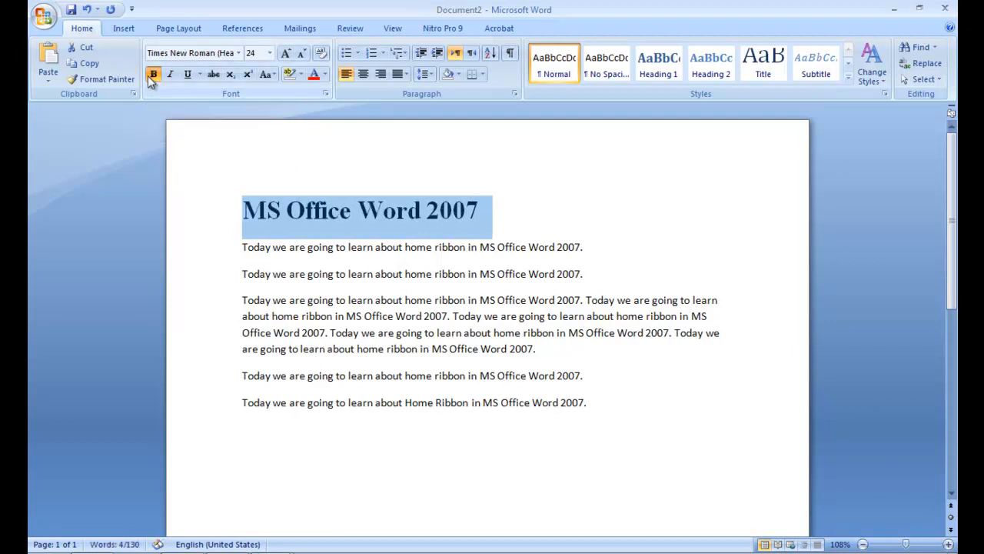
left_click(313, 217)
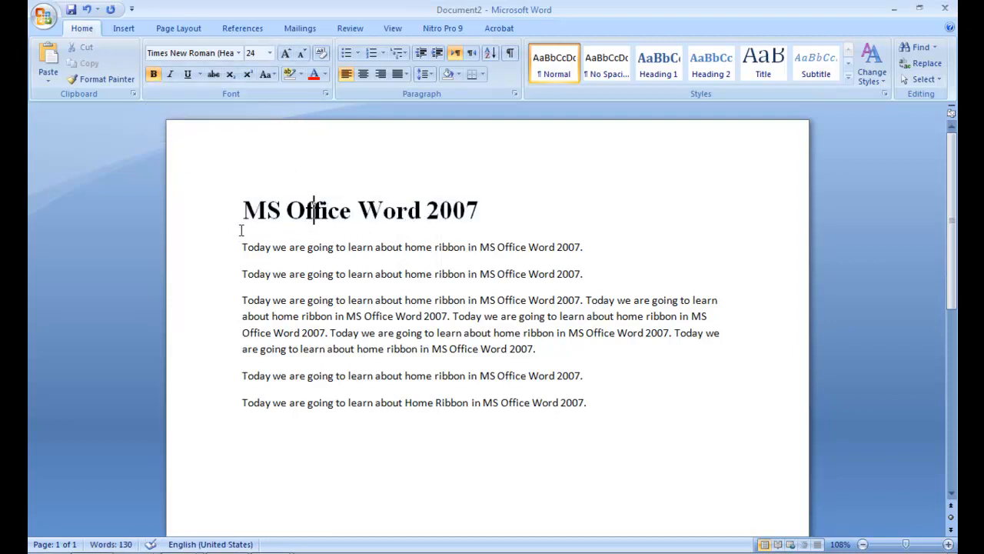
Step: Italicize the whole sentence directly below the heading
left_click(204, 228)
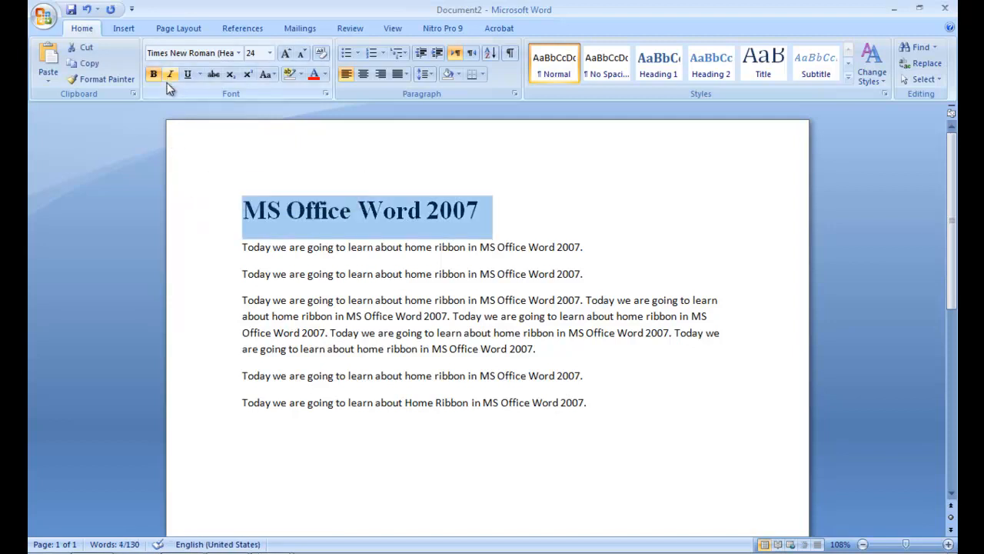
left_click(244, 252)
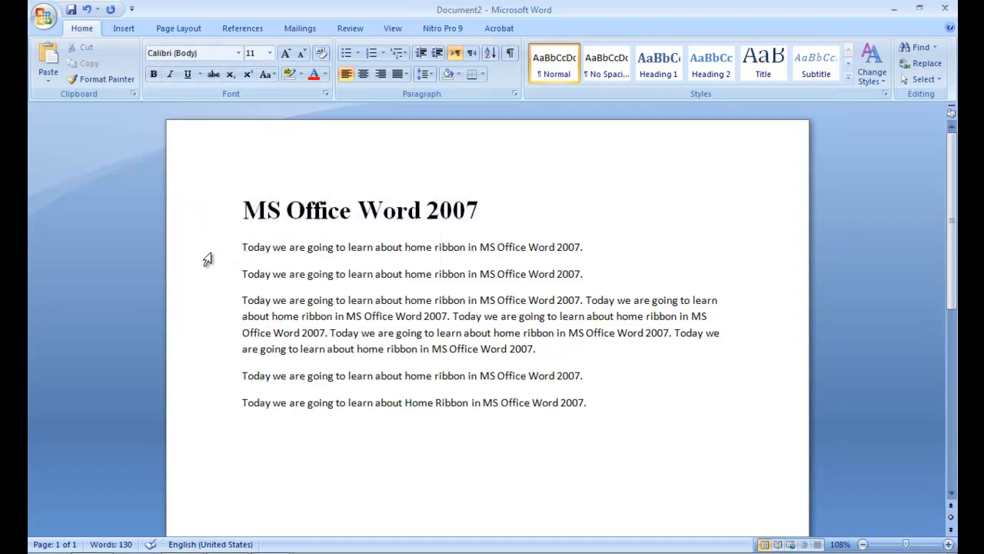
left_click(208, 257)
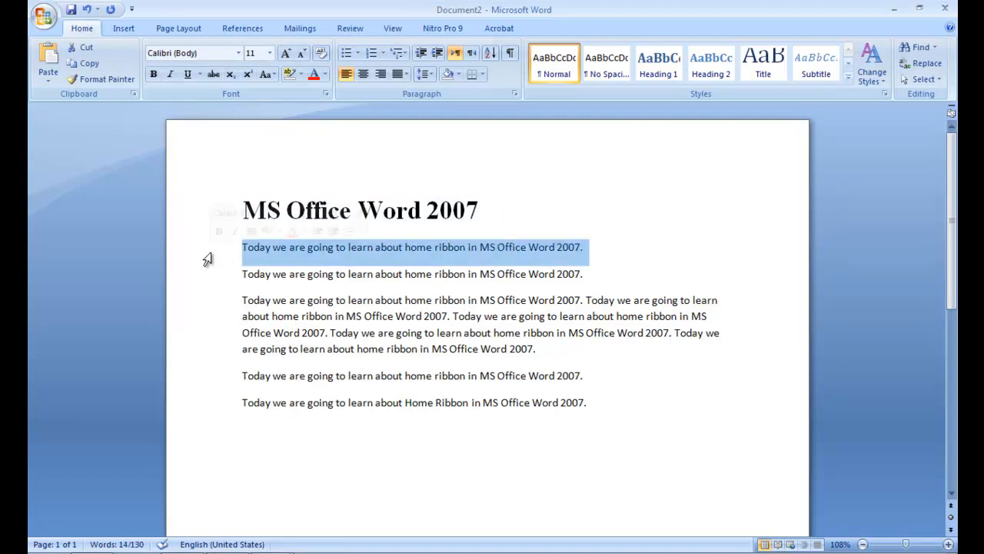
left_click(171, 75)
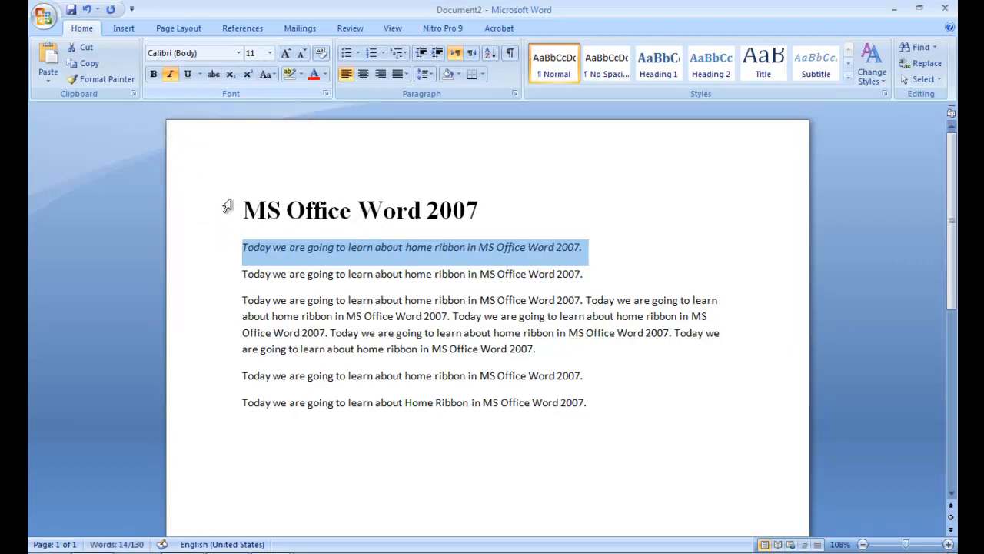
Step: Add a new non-italic paragraph below the italic sentence and fill it with sample text using =Rand()
left_click(286, 273)
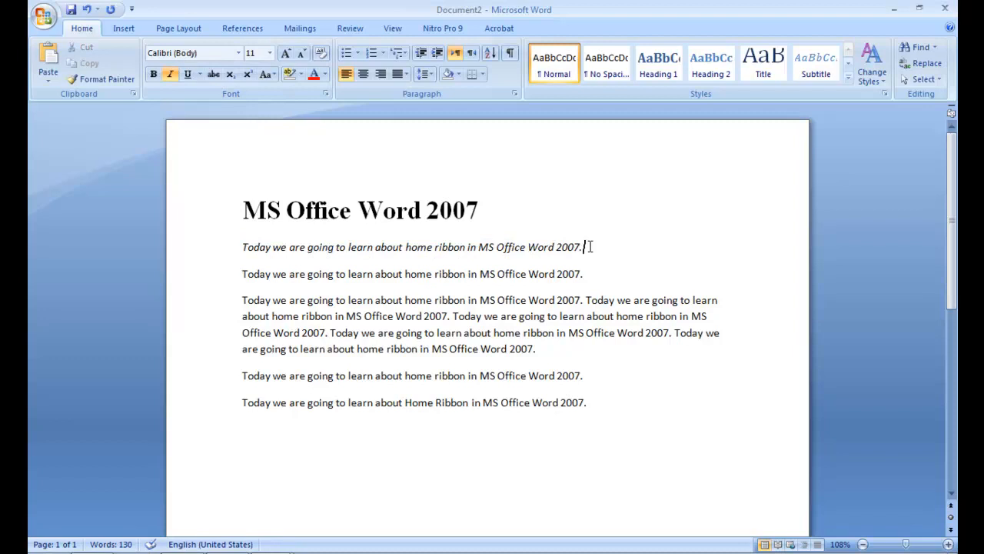
key("Return")
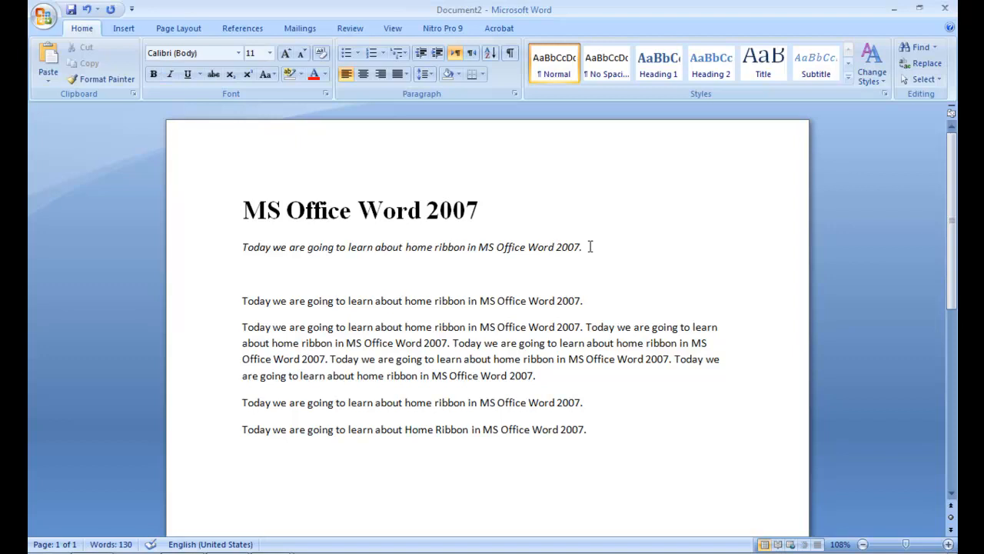
type("=Rand()")
key("Return")
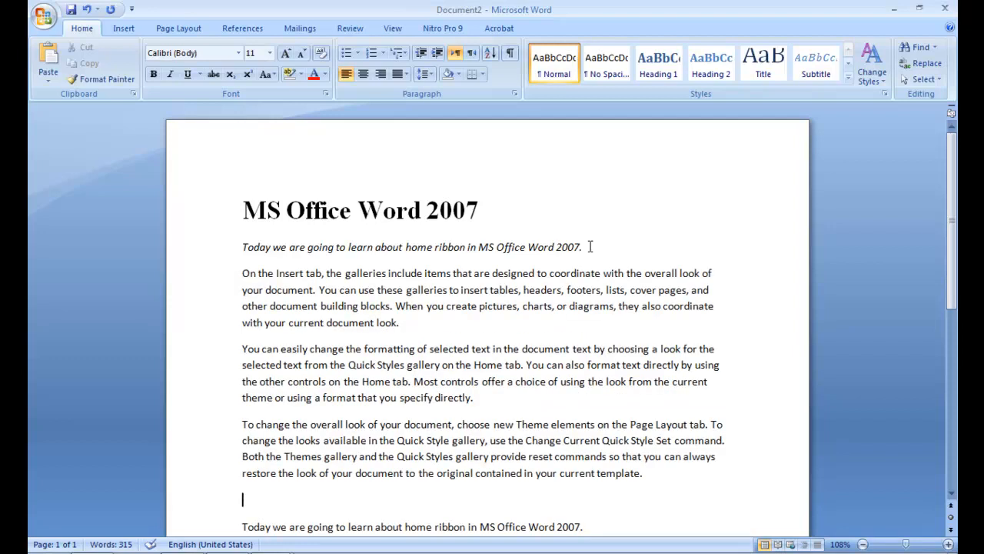
Step: Italicize the whole second body paragraph, beginning "You can easily change the formatting"
key("Up")
key("Up")
key("Up")
key("Up")
key("Up")
key("Up")
key("Up")
key("Up")
key("Up")
key("Up")
key("Up")
key("Down")
key("Down")
key("Down")
key("Up")
key("Up")
key("Up")
key("Down")
key("Down")
key("shift+Down")
key("shift+Down")
key("shift+Down")
key("shift+Down")
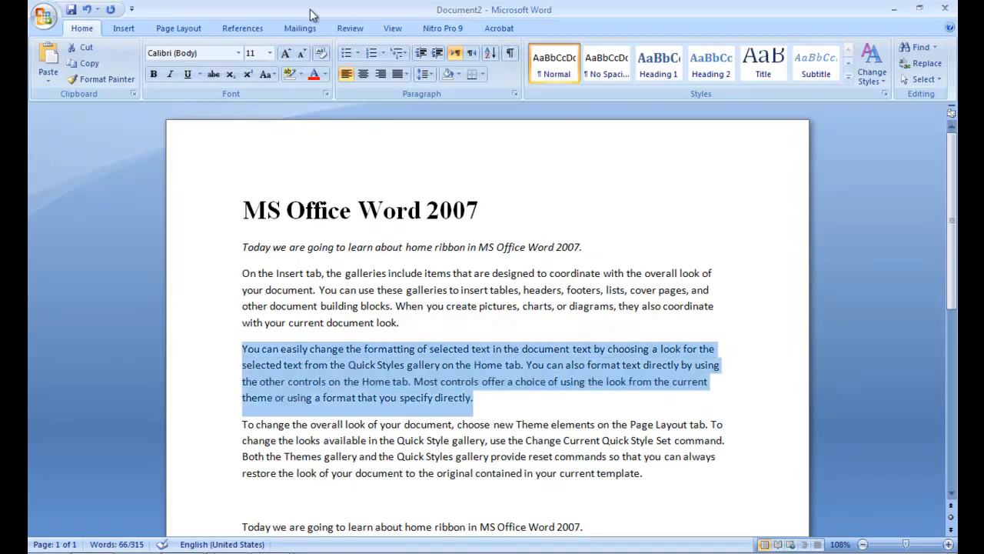
left_click(172, 75)
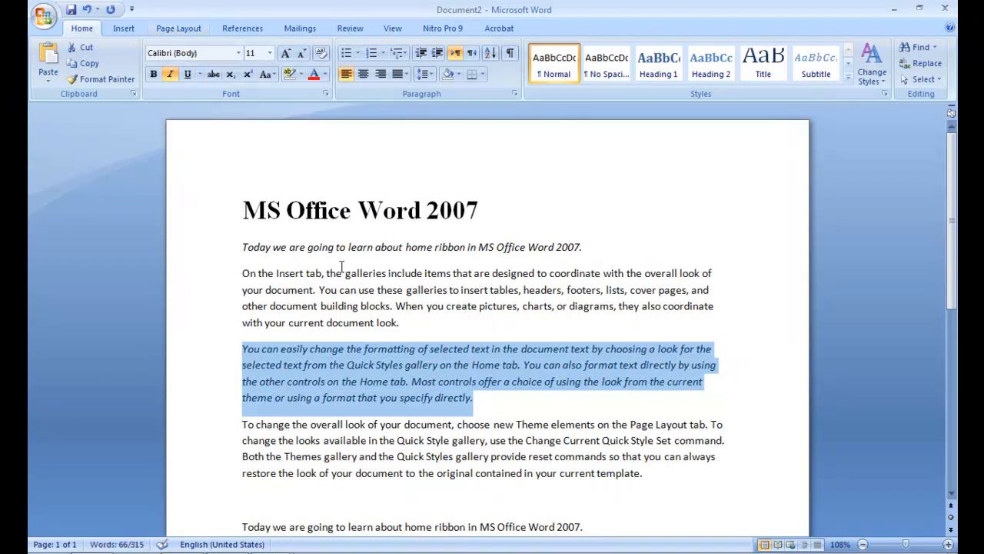
left_click(386, 337)
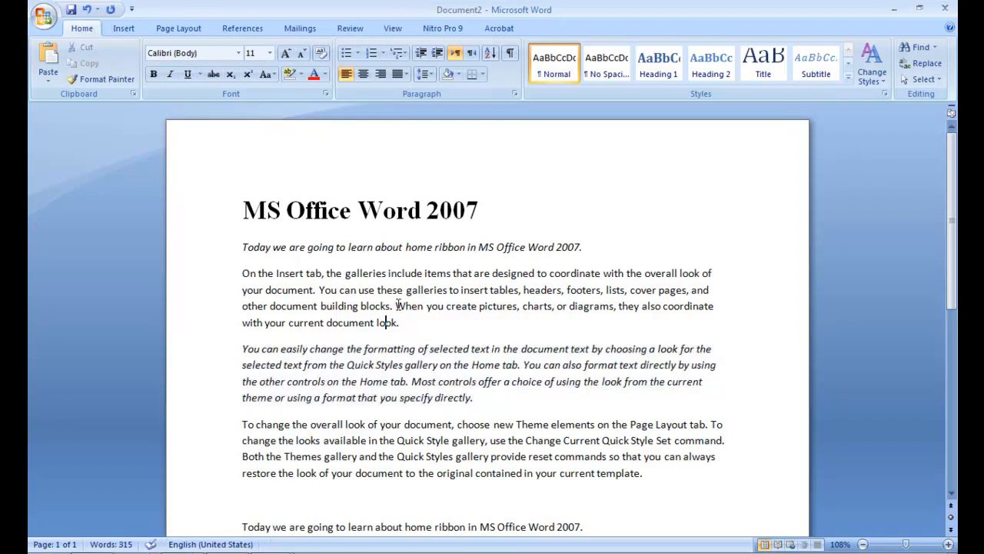
left_click(387, 360)
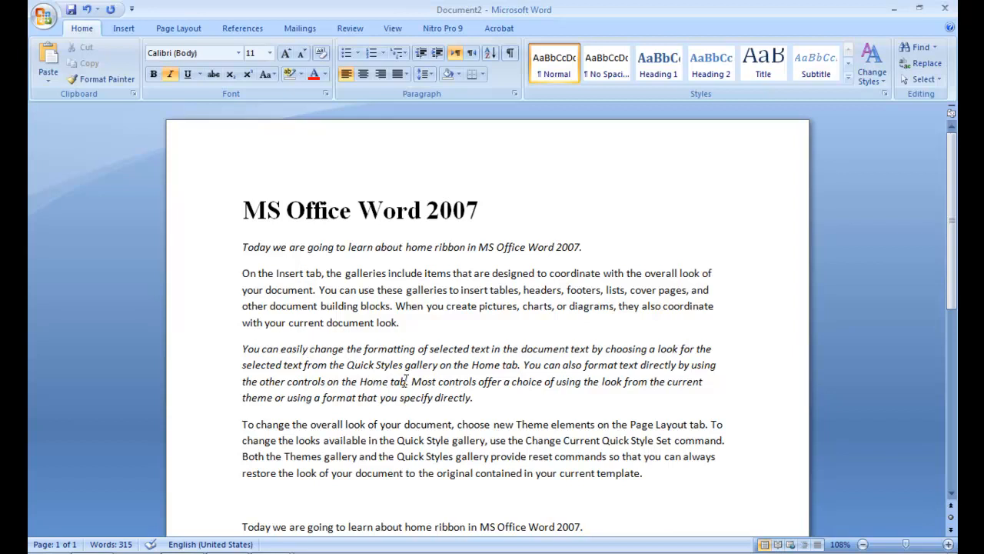
Step: Underline the phrase "choose new Theme elements on the Page Layout tab" in the third body paragraph
left_click_drag(413, 381, 708, 425)
left_click(468, 425)
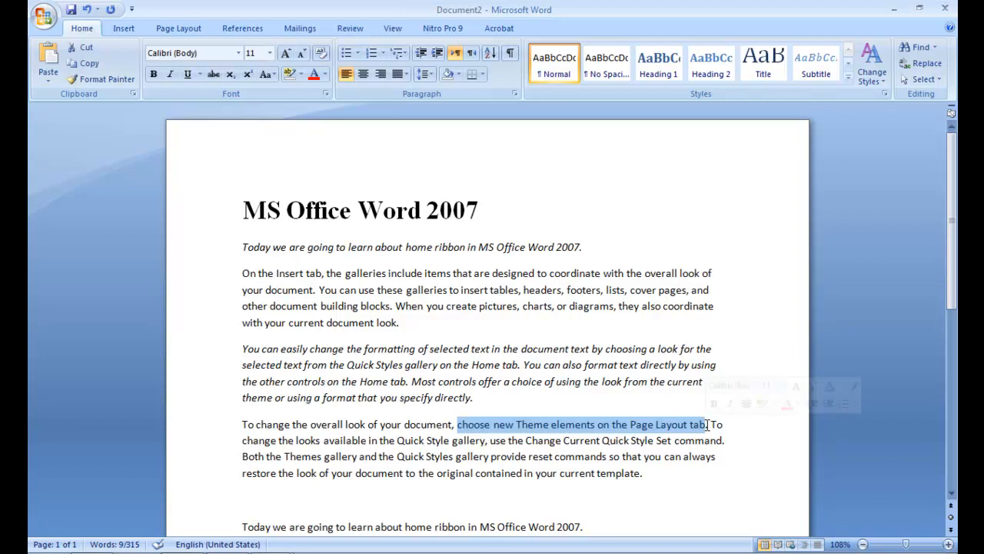
left_click(189, 74)
left_click(462, 457)
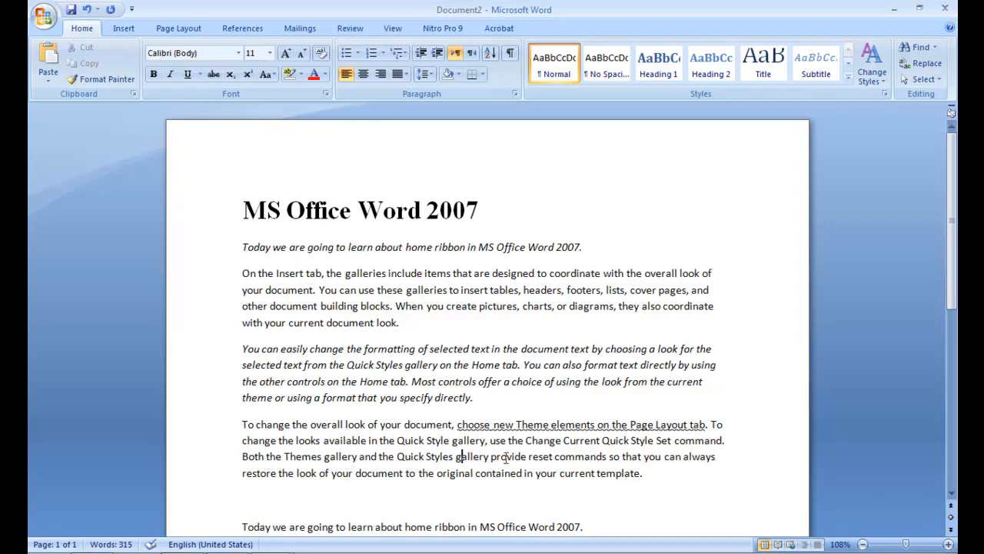
Step: Add a new line reading "Sale Rs.500" below the paragraph that ends "in your current template."
left_click(646, 472)
key("Return")
type("Sal")
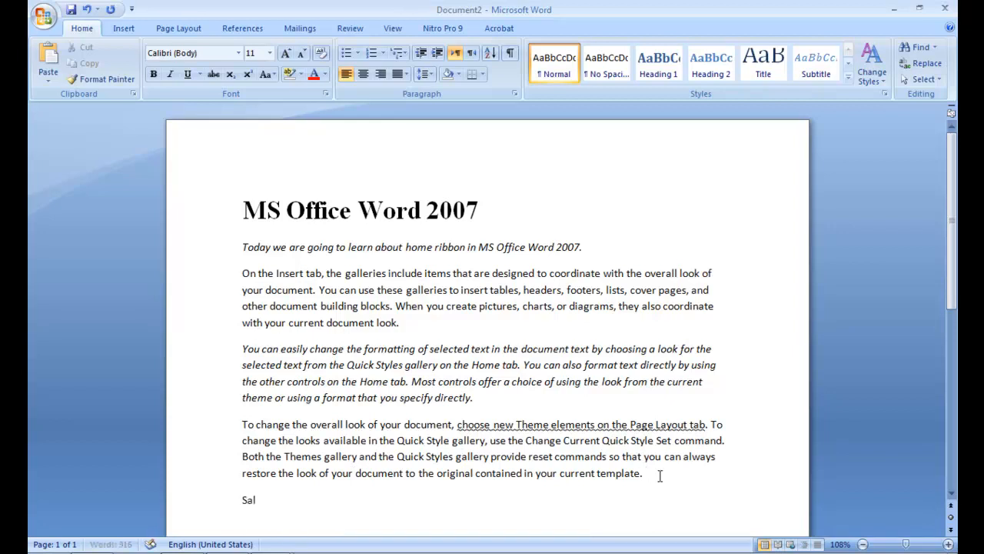
type("e Rs.500")
key("Left")
key("Left")
key("Left")
key("Left")
key("Left")
key("Left")
key("Left")
key("Left")
key("Left")
key("Left")
key("Left")
key("End")
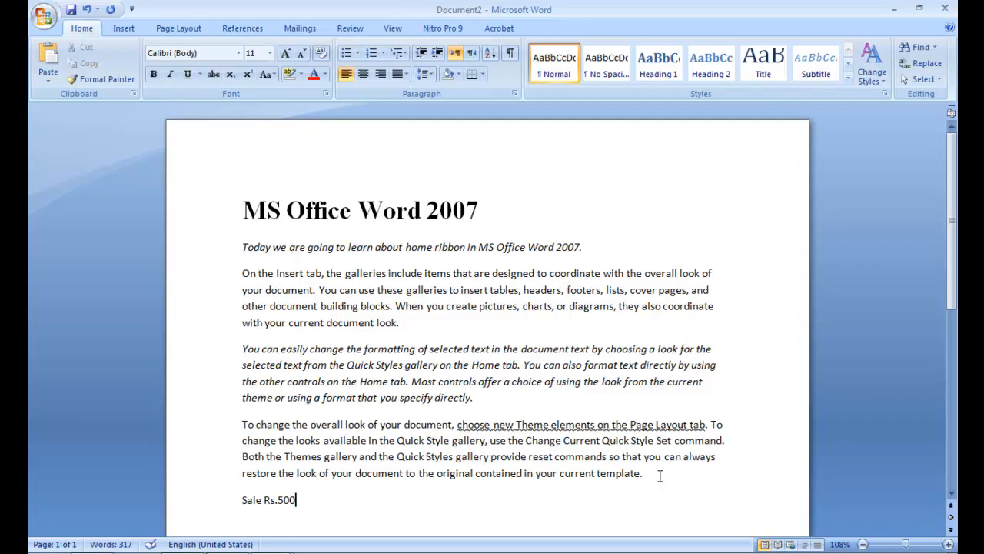
Step: Extend the sale line with the text "discounted Sale Rs.450"
type("discound")
key("BackSpace")
key("BackSpace")
key("BackSpace")
type("unted")
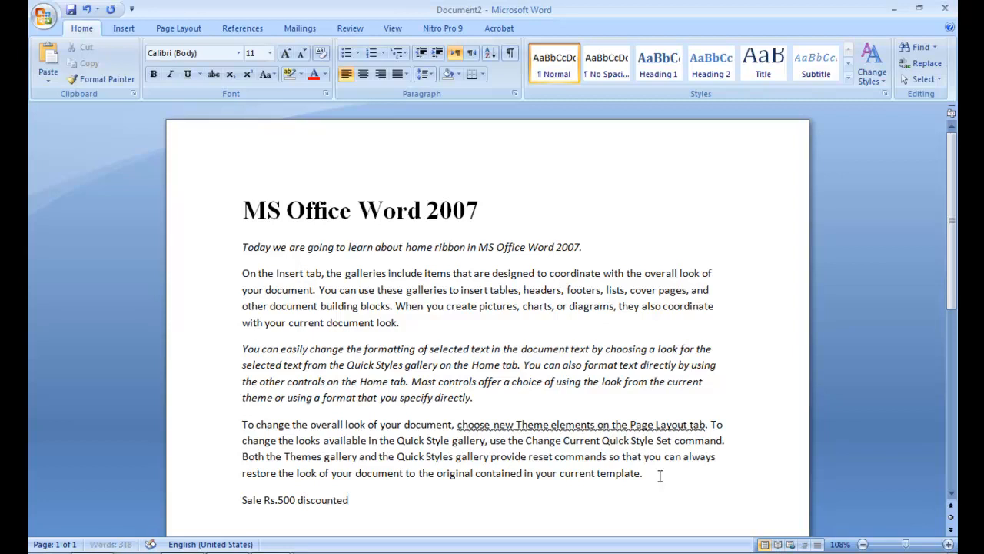
type(" Sale Rs")
type("450")
key("Left")
key("Left")
key("Left")
type(".")
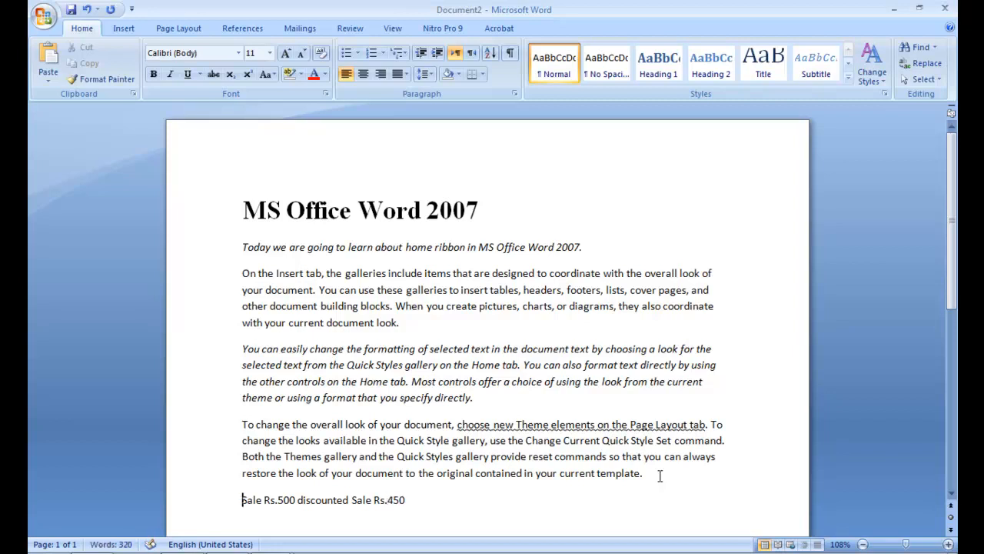
Step: Apply strikethrough to the price "Rs.500" in the sale line
key("Home")
key("Right")
key("Right")
key("Right")
key("Right")
key("Right")
key("shift+Right")
key("shift+Right")
key("shift+Right")
key("shift+Right")
key("shift+Right")
key("shift+Right")
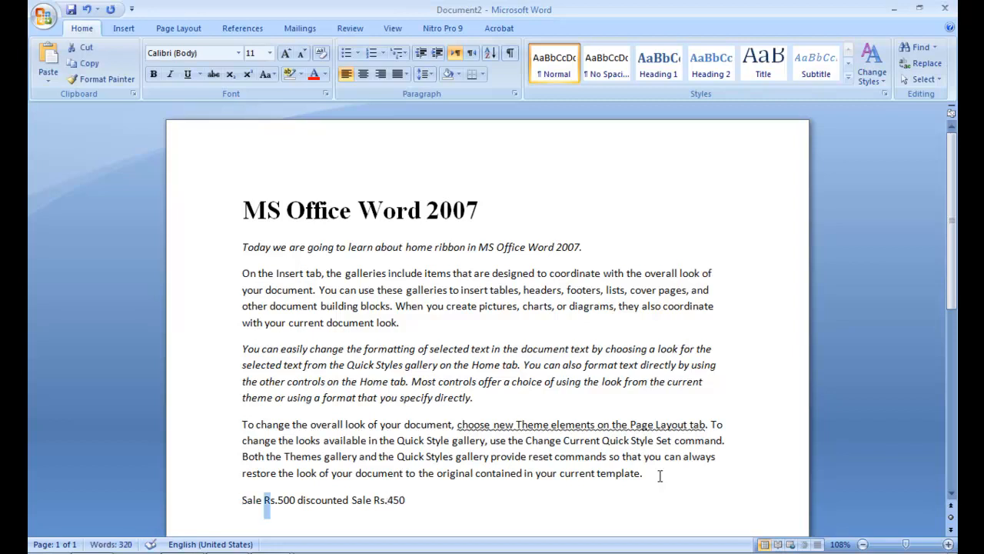
left_click(214, 73)
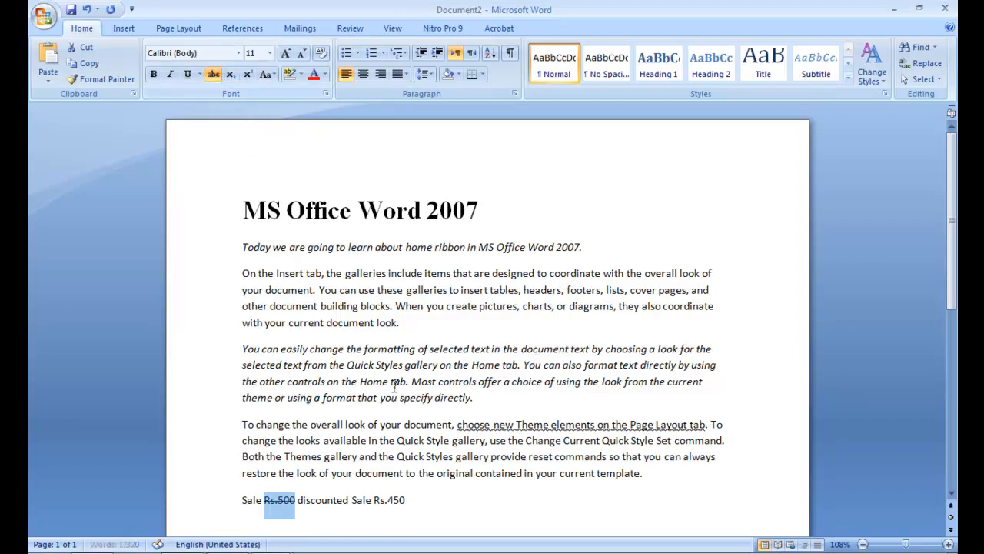
left_click(425, 507)
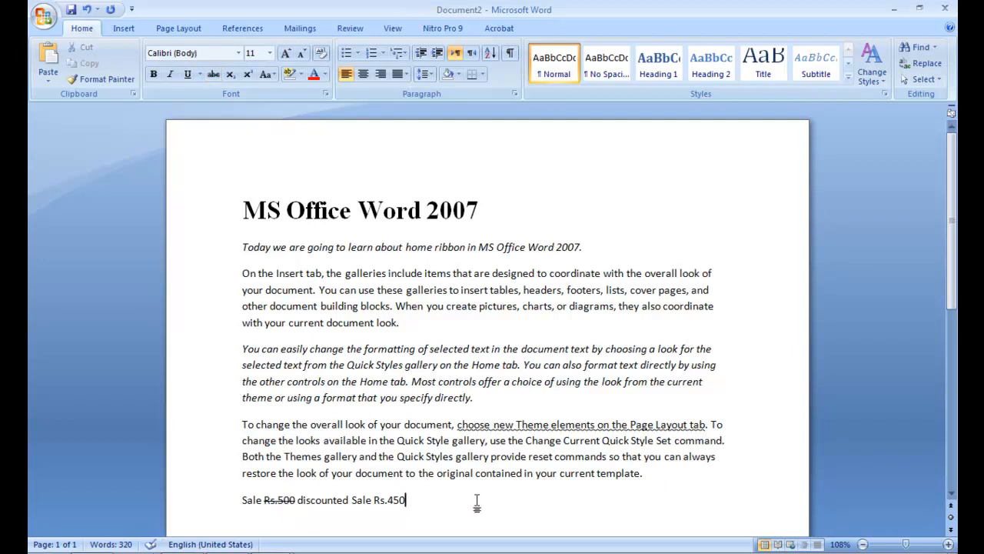
Step: Apply a double underline to the price "Rs.450" in the sale line
key("Left")
key("Left")
key("Left")
key("Left")
key("Left")
key("Left")
key("Left")
key("Left")
key("Left")
key("Left")
key("Left")
key("Left")
key("Left")
key("Left")
key("Left")
key("Left")
key("Left")
key("Left")
key("Left")
key("Left")
left_click_drag(374, 501, 411, 501)
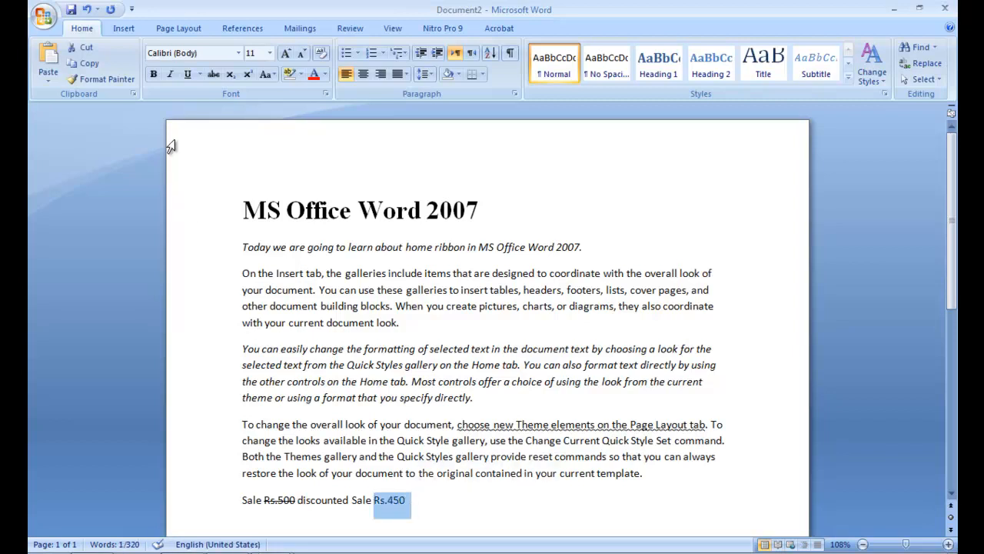
left_click(199, 74)
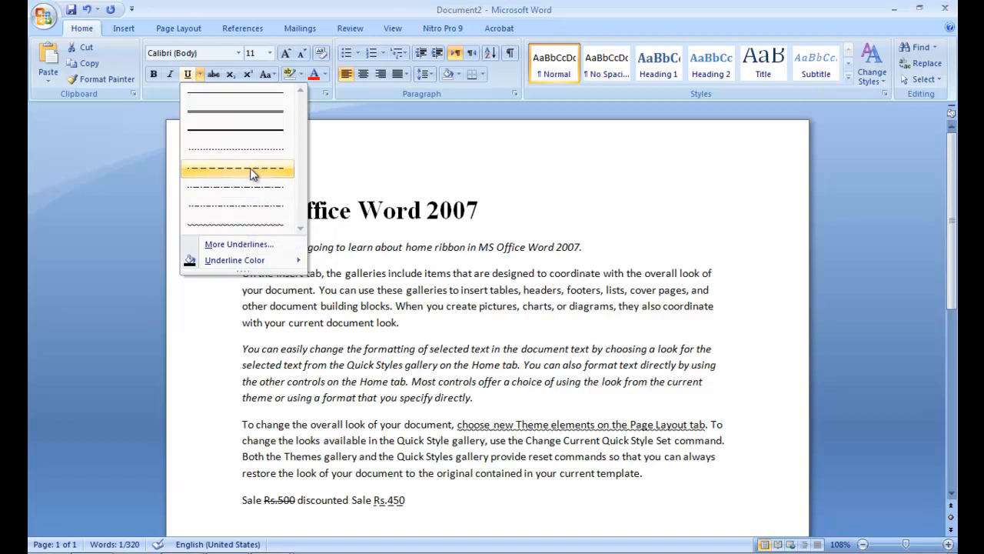
left_click(247, 115)
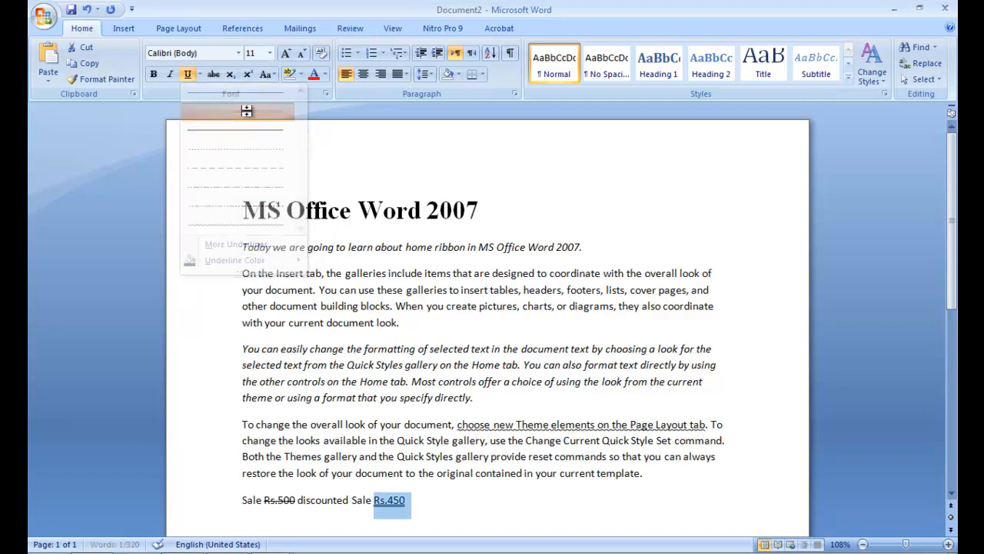
left_click(421, 513)
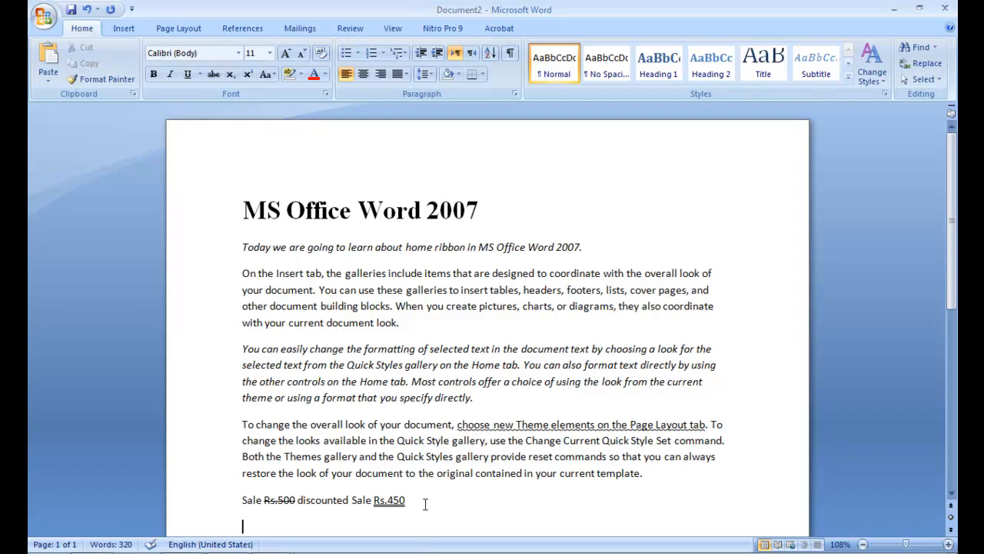
Step: Add blank lines below the sale line and enter "H2O" on a line of its own
key("Return")
key("Return")
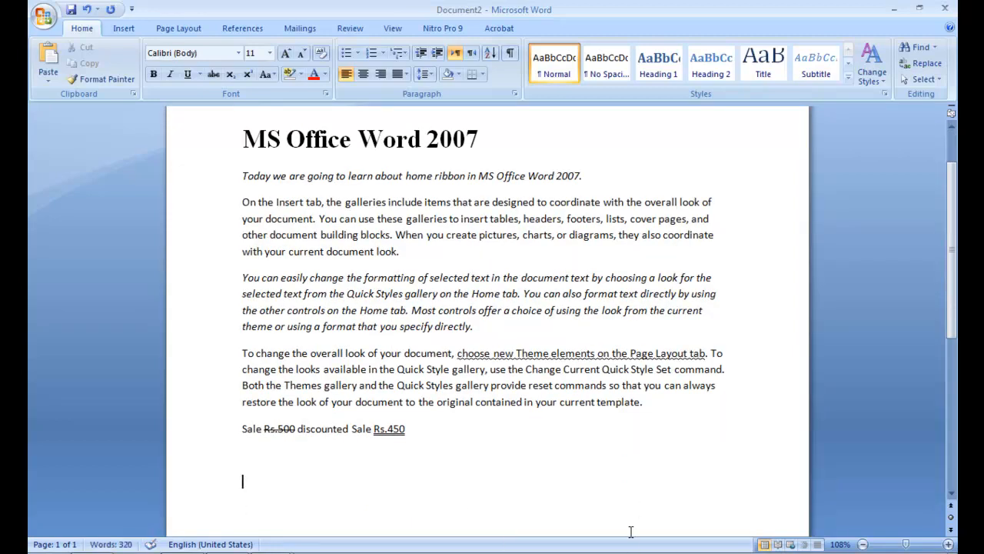
left_click(949, 544)
left_click(949, 544)
left_click(949, 544)
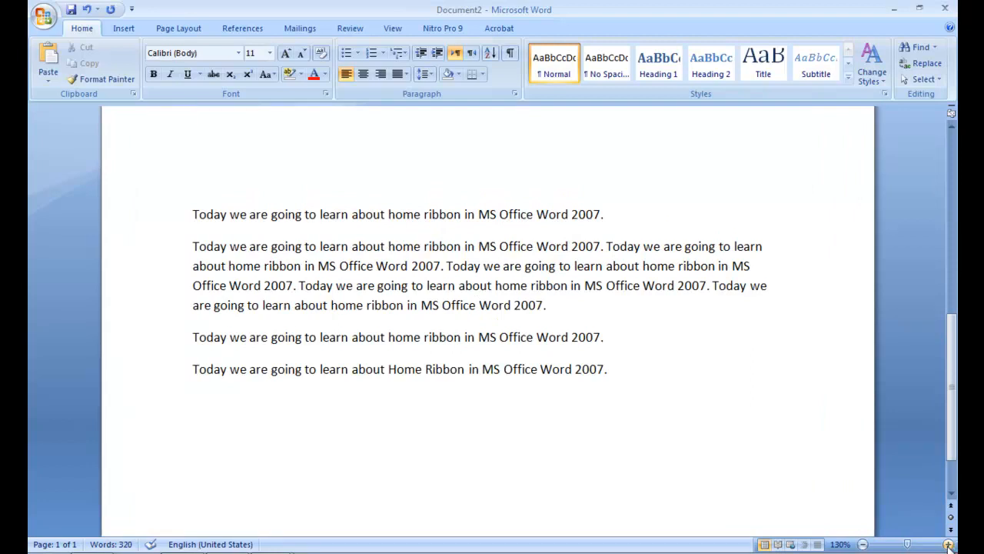
type("h")
key("BackSpace")
type("H2O")
key("Return")
key("Up")
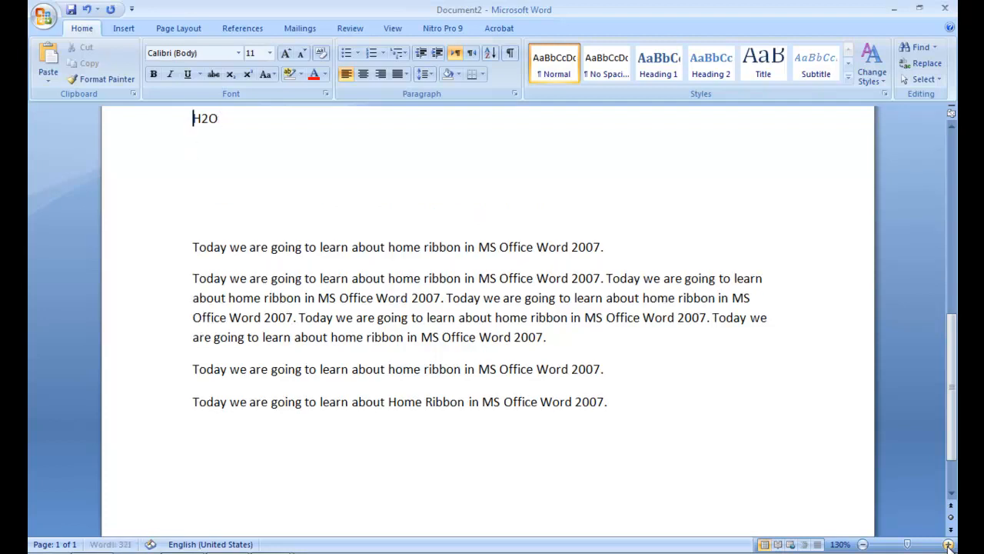
key("Return")
Step: Format the 2 in "H2O" as subscript
key("Right")
key("Right")
key("Left")
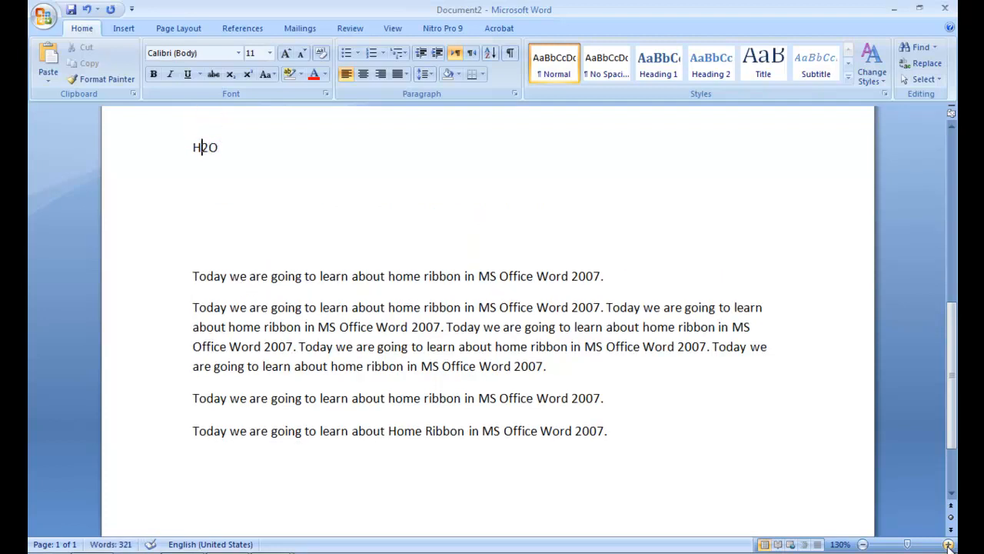
key("Left")
key("shift+Right")
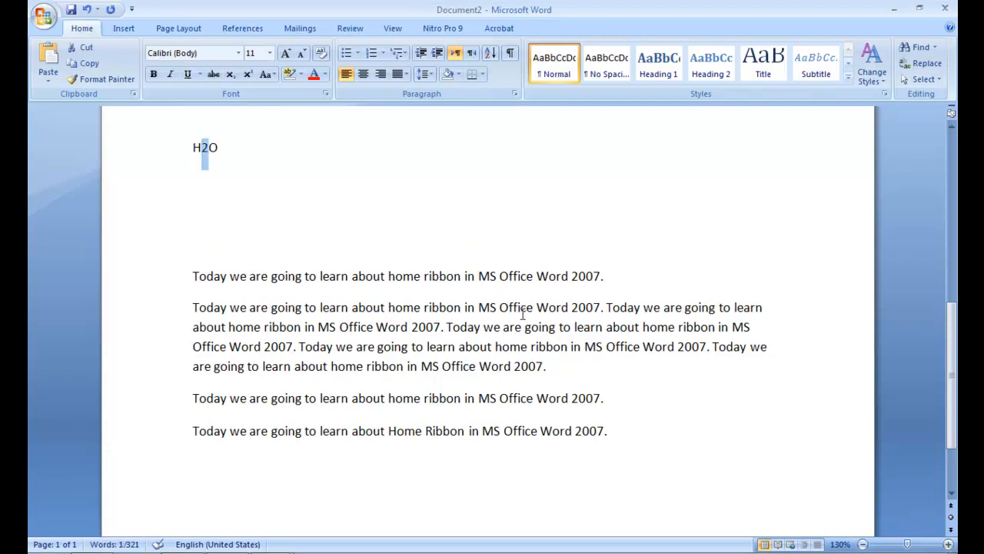
left_click(229, 75)
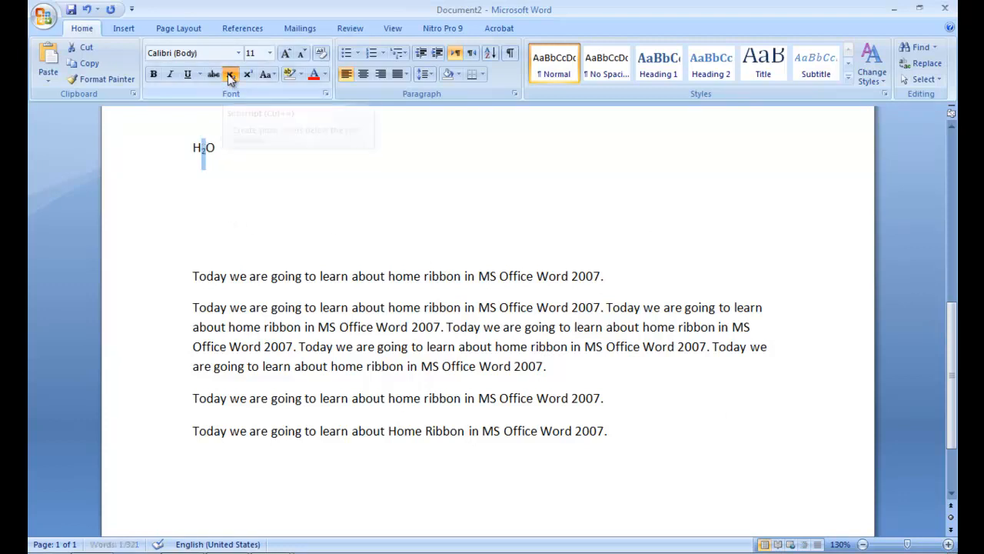
left_click(229, 169)
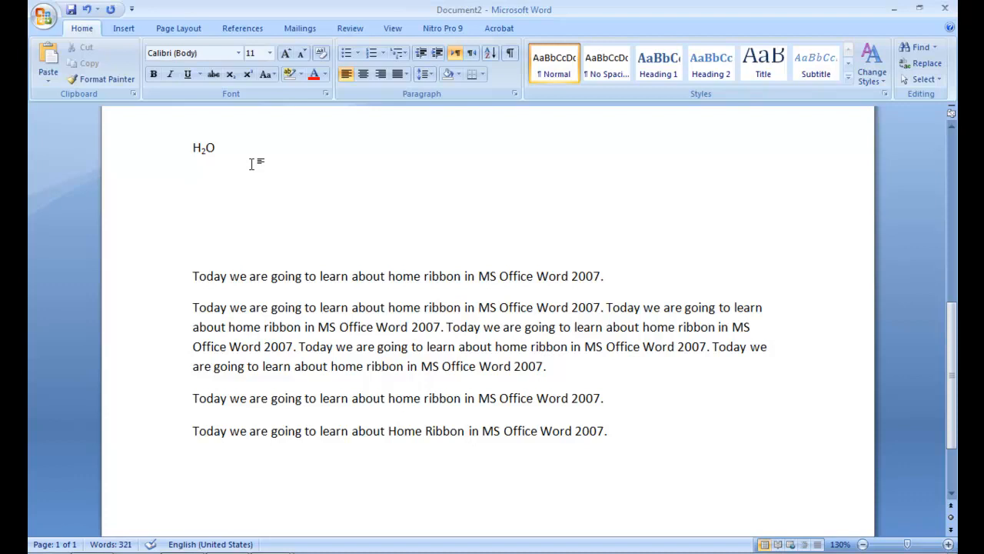
Step: Add a line reading "Y3" below the H2O line and format its 3 as superscript
key("Return")
type("Y3")
key("Left")
key("shift+Right")
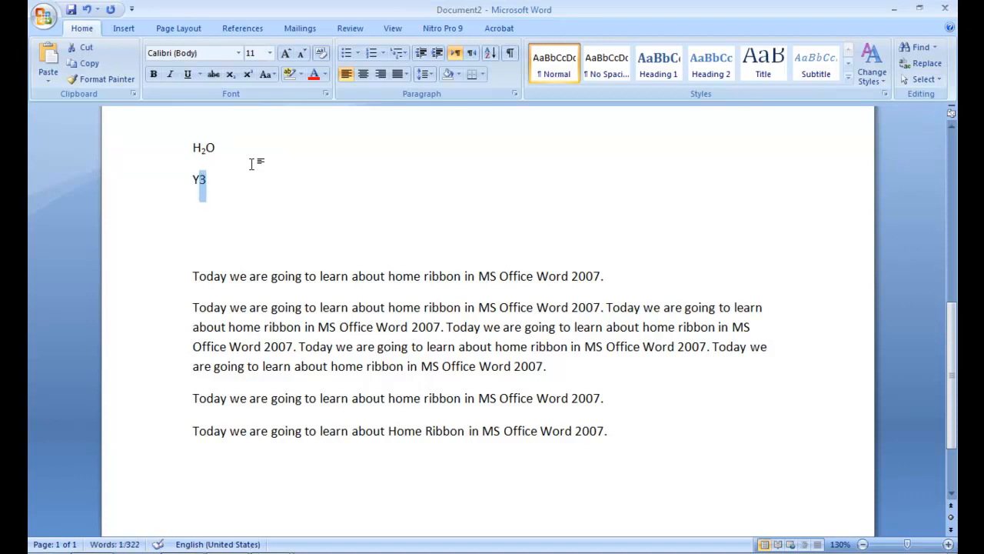
left_click(247, 76)
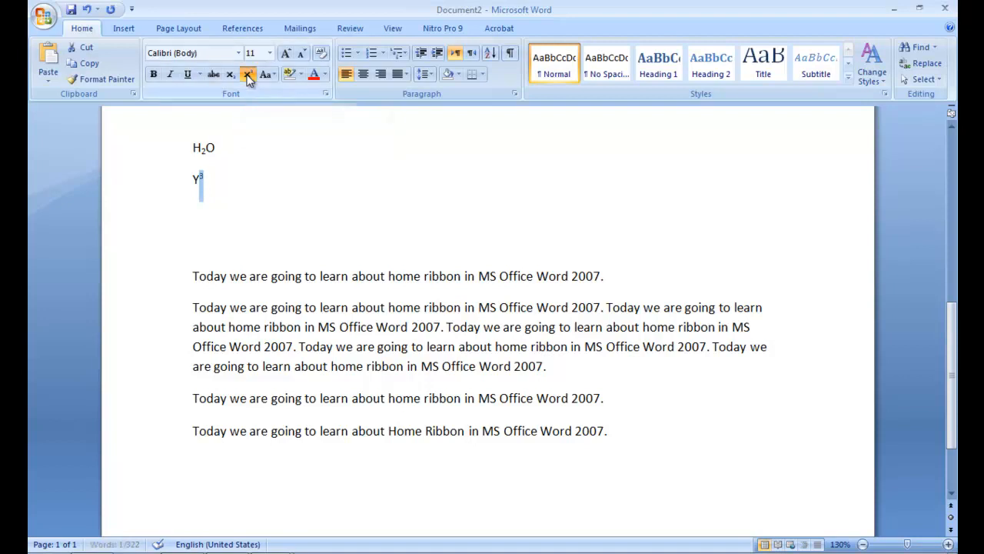
left_click(238, 191)
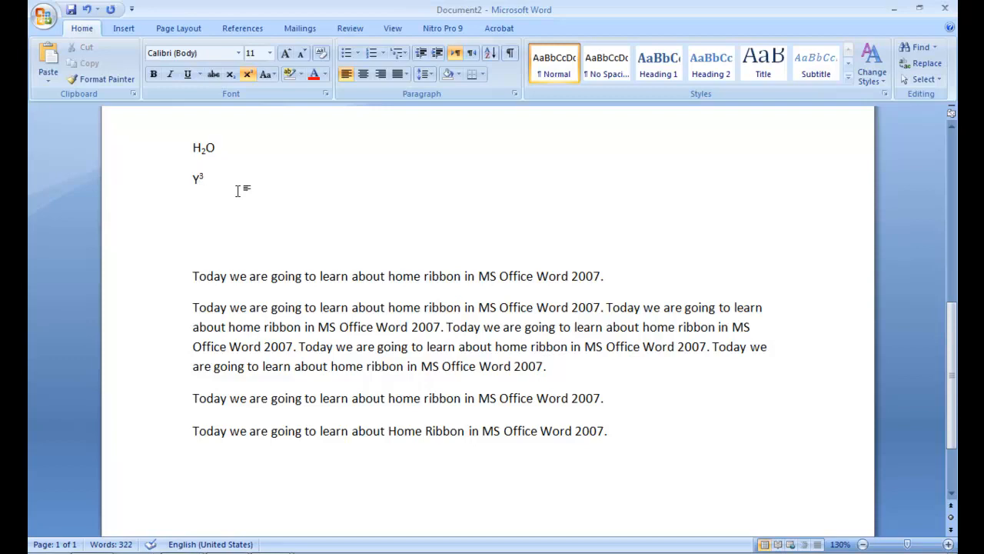
key("Return")
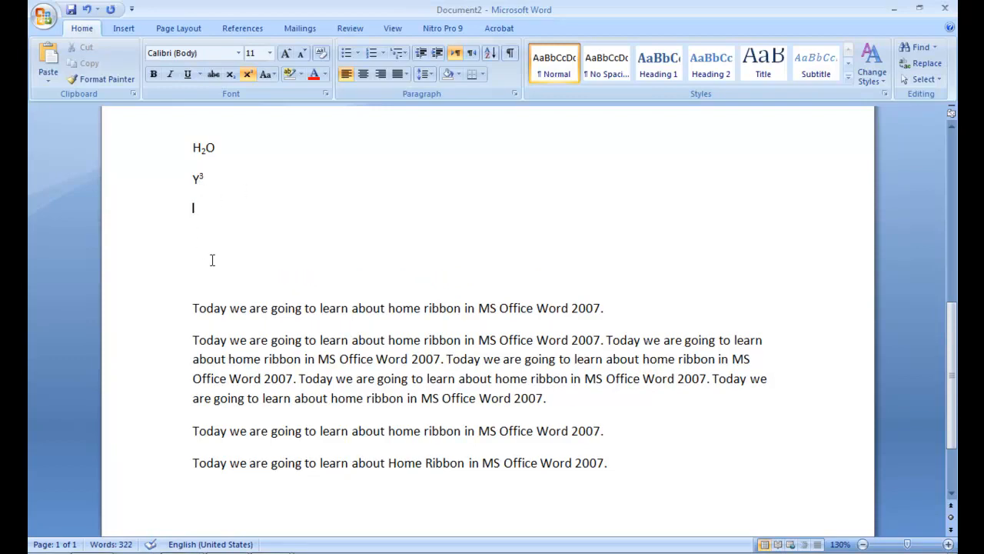
Step: Change the case of the paragraph beginning "On the Insert tab" to lowercase and finally to Sentence case
scroll(212, 260, "up", 10)
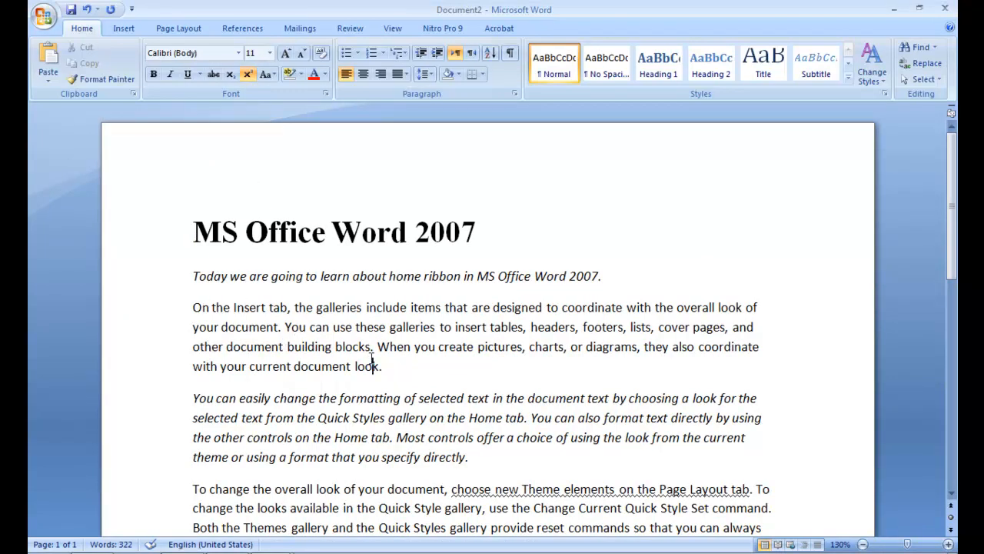
left_click_drag(373, 361, 189, 362)
left_click(171, 314)
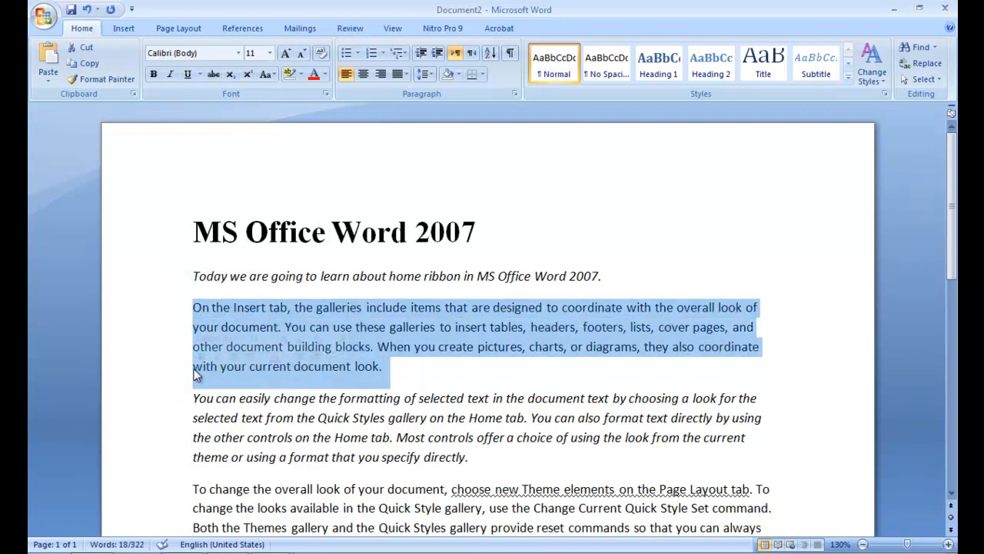
left_click(267, 76)
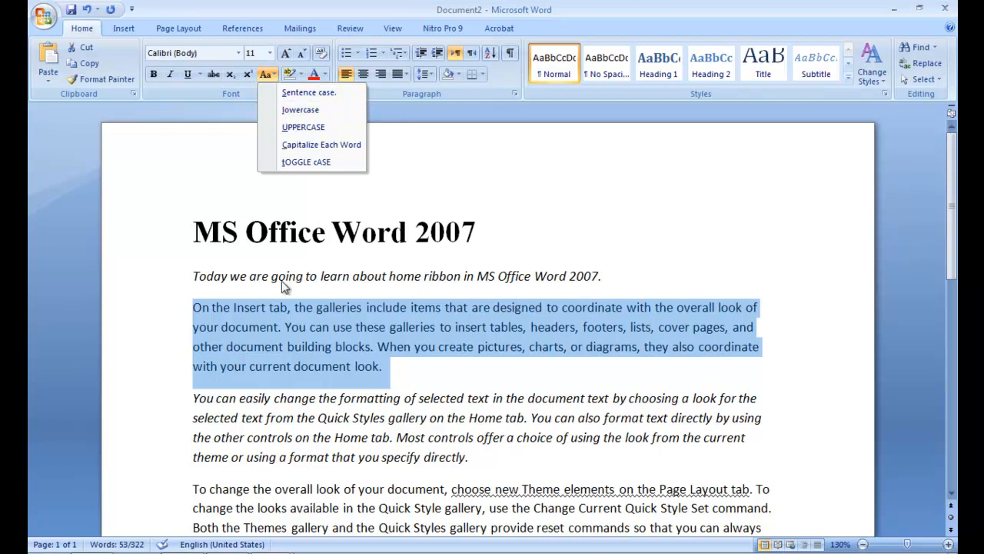
left_click(268, 317)
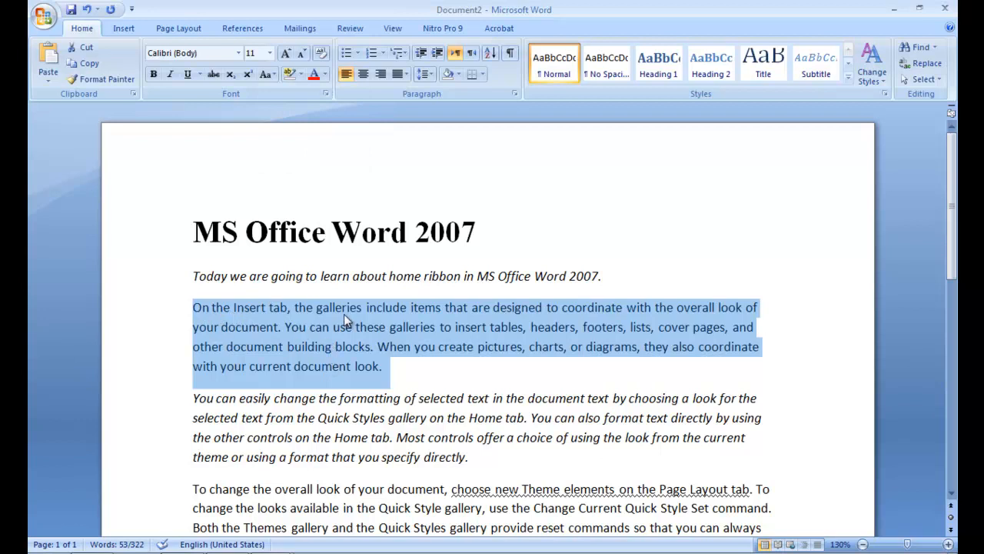
left_click(270, 72)
left_click(275, 111)
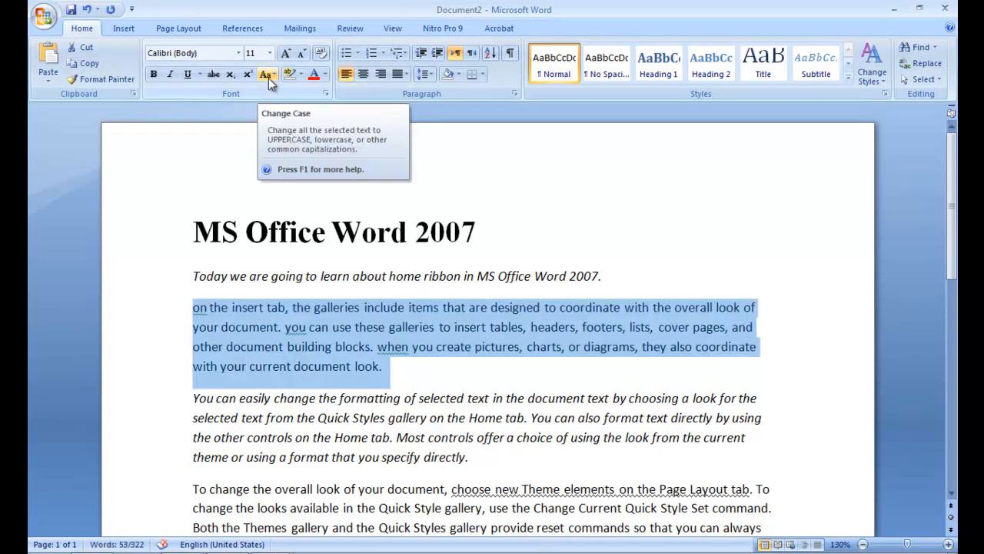
left_click(269, 78)
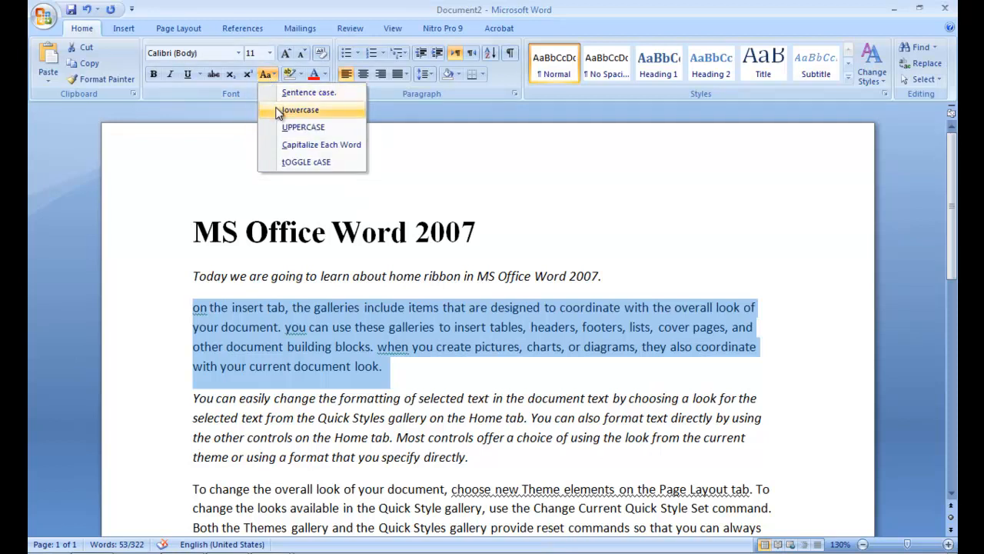
left_click(277, 96)
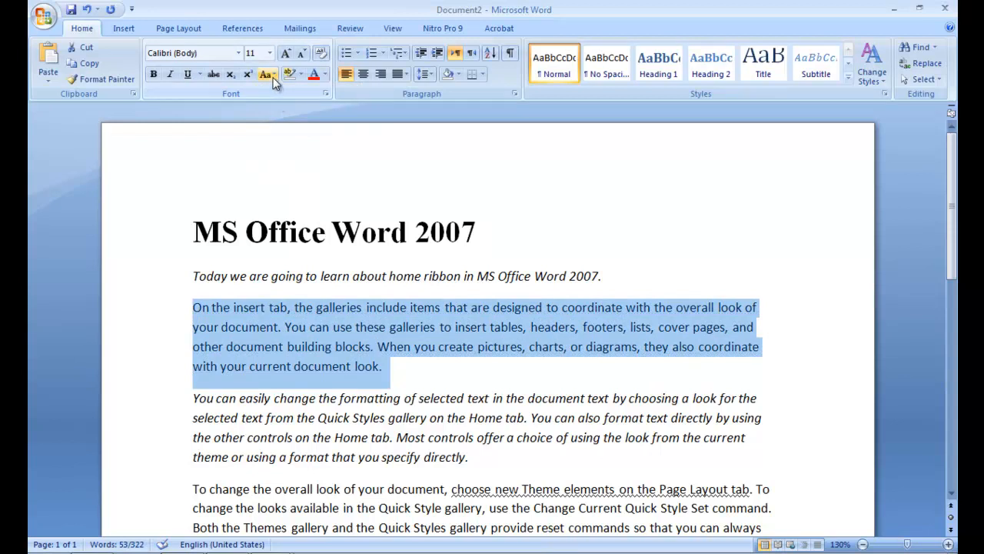
Step: Cycle the paragraph beginning "On the insert tab" through UPPERCASE, Capitalize Each Word and tOGGLE cASE, and finish with Sentence case
left_click(272, 74)
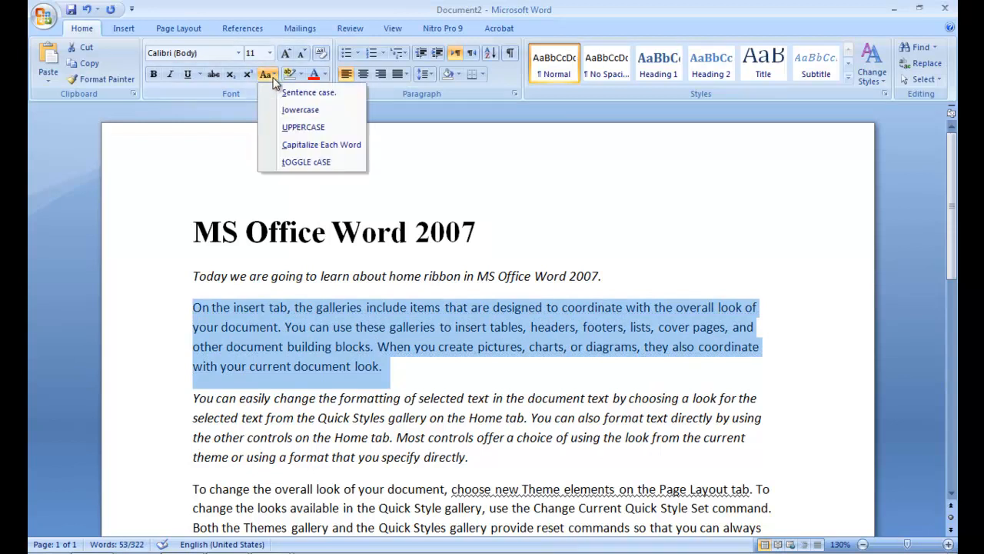
left_click(280, 127)
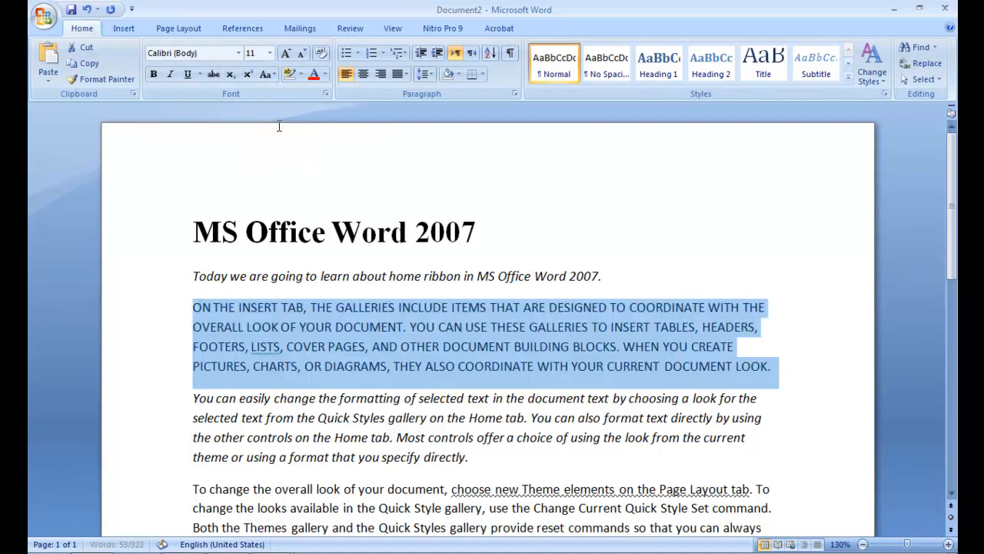
left_click(266, 76)
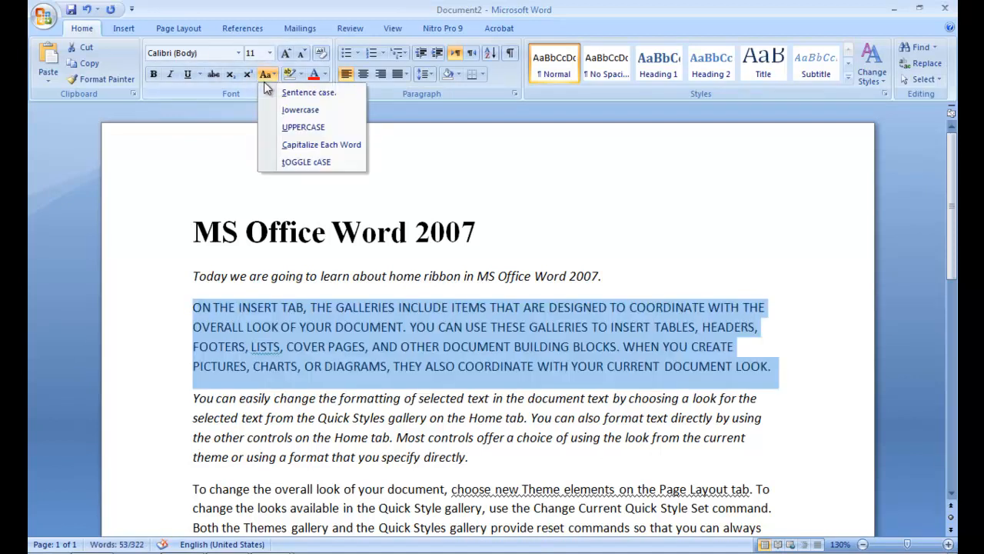
left_click(279, 146)
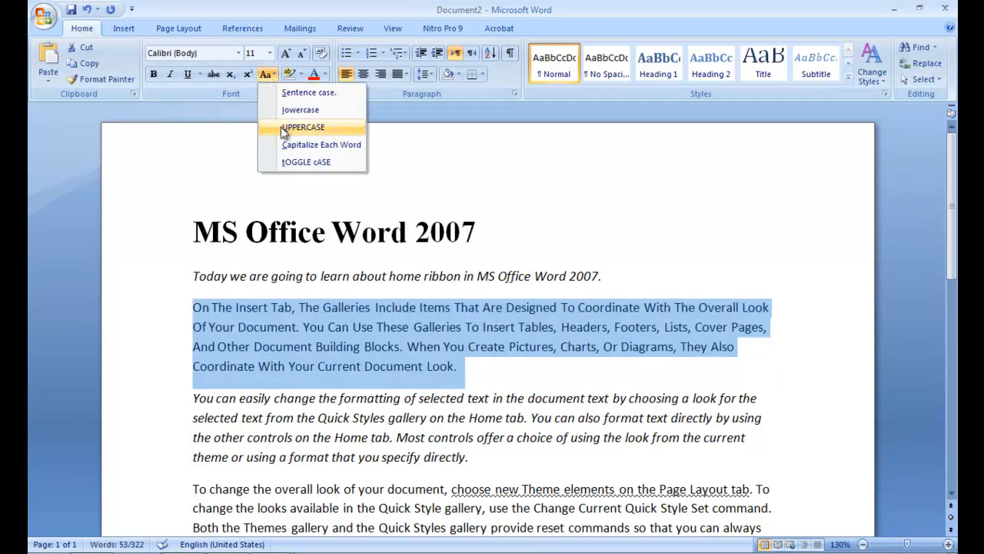
left_click(306, 162)
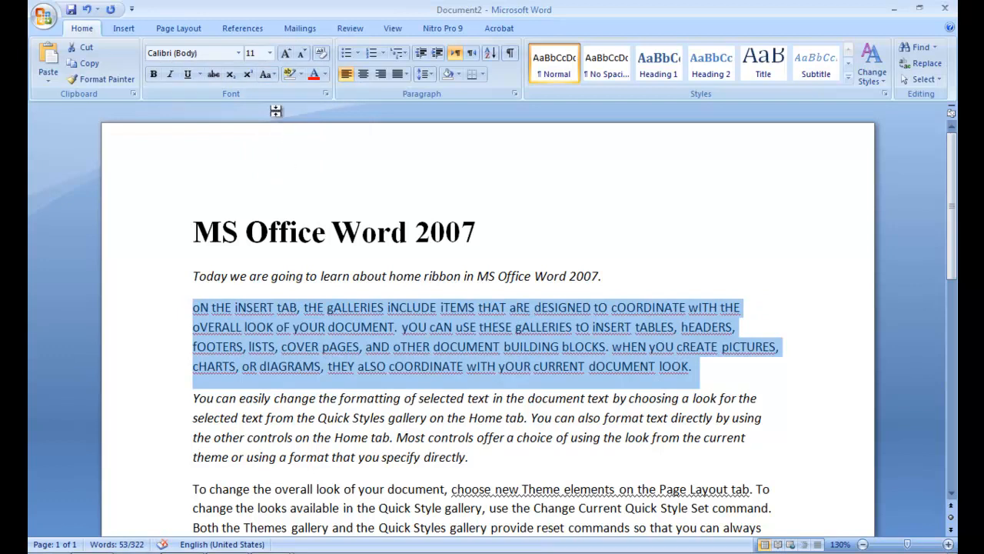
left_click(266, 77)
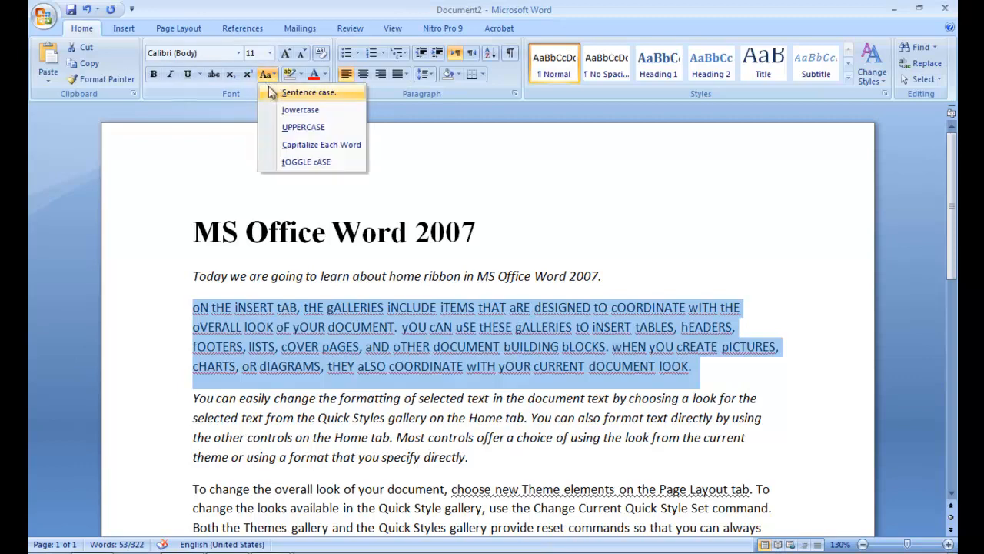
left_click(271, 94)
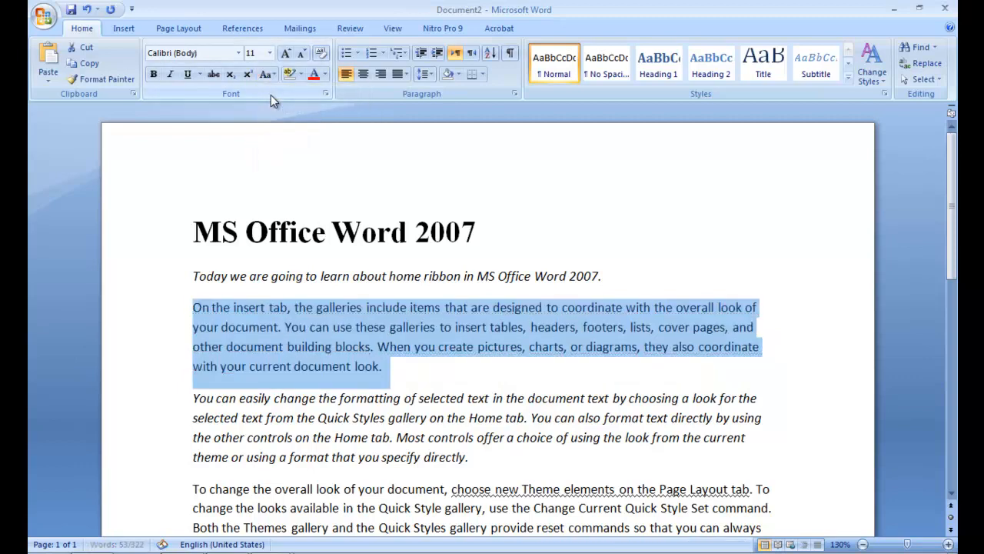
left_click(315, 405)
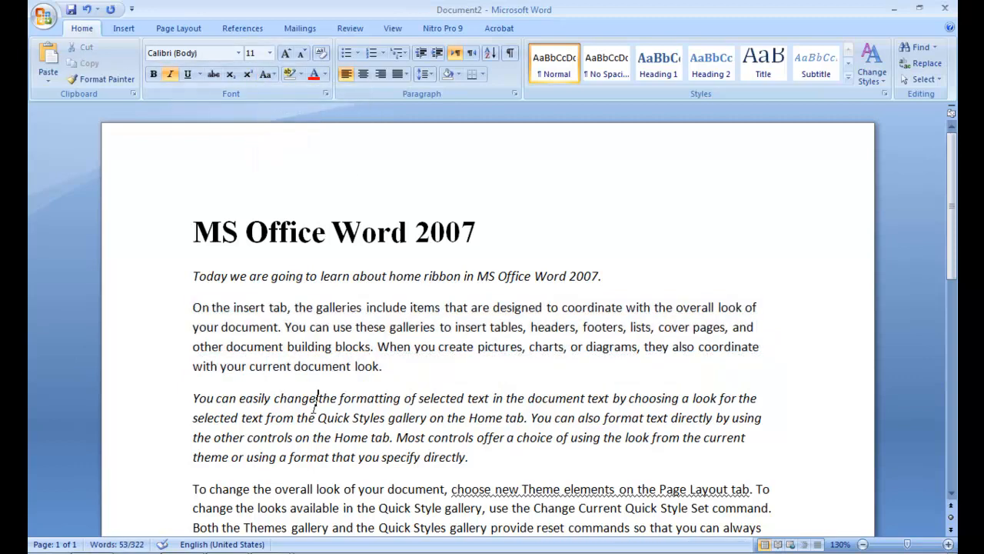
left_click(173, 316)
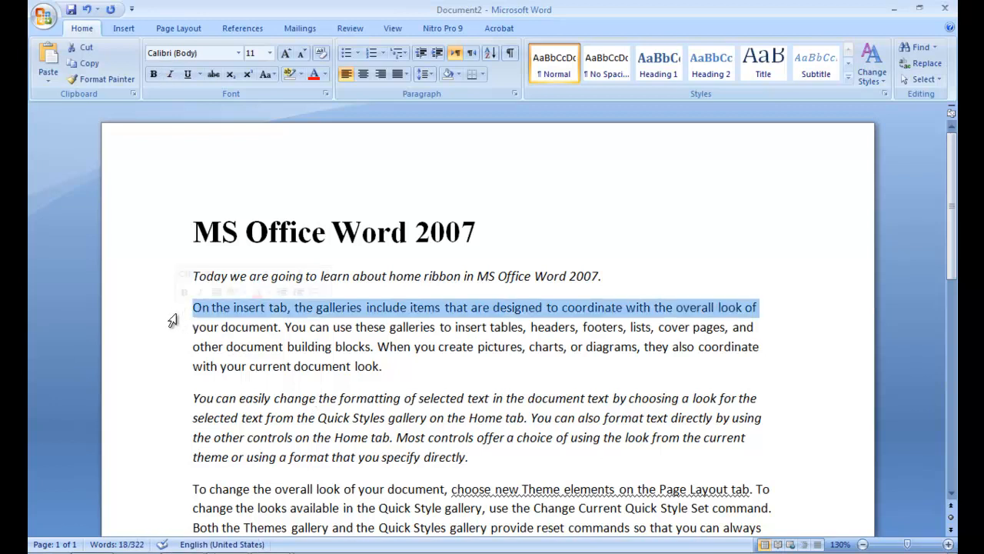
left_click(268, 366)
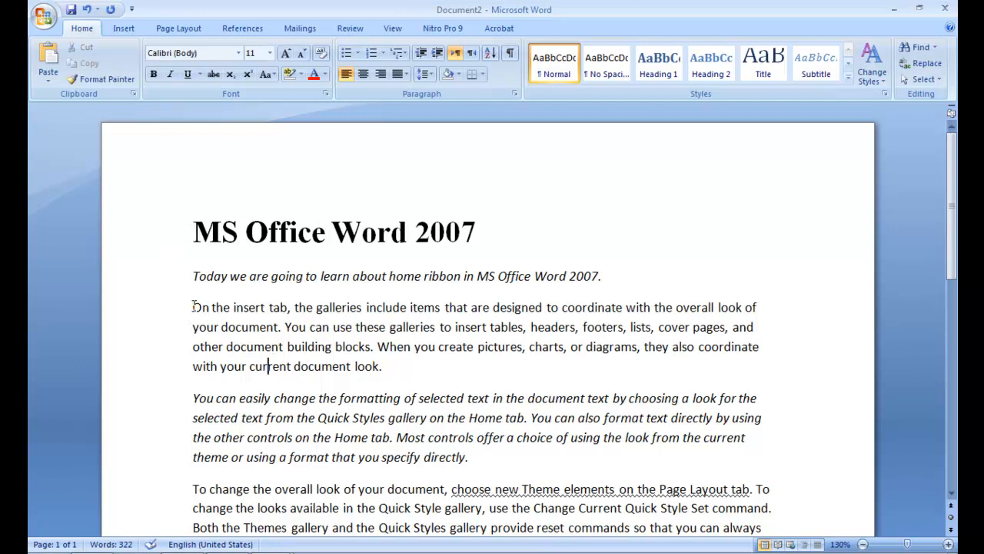
Step: Set the font color of the title "MS Office Word 2007" to a custom orange with RGB 237, 143, 73
left_click(158, 233)
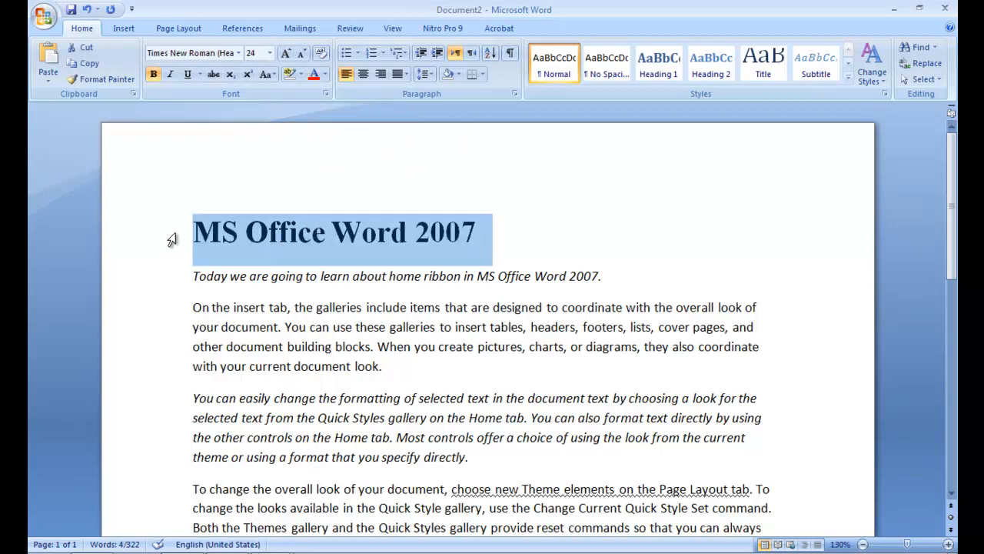
left_click(326, 79)
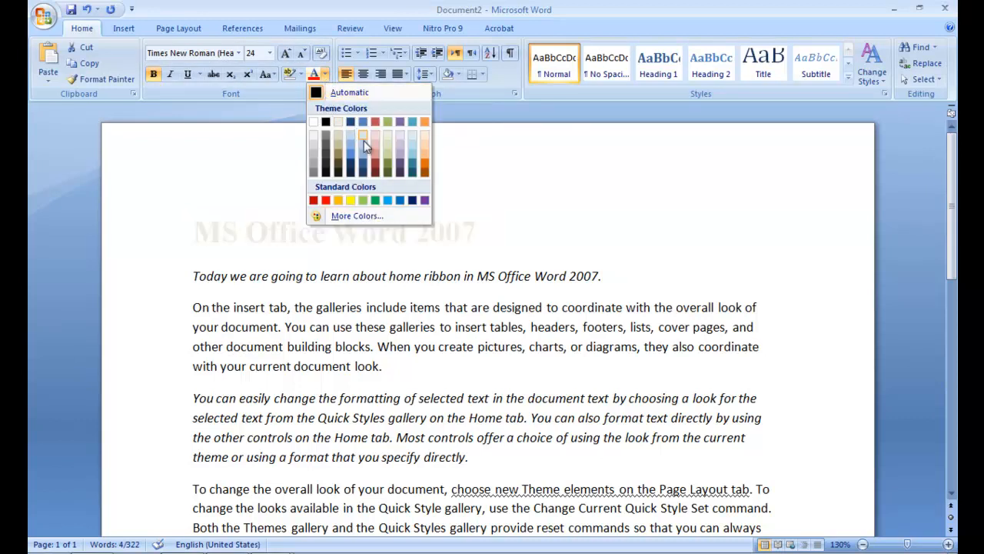
left_click(379, 217)
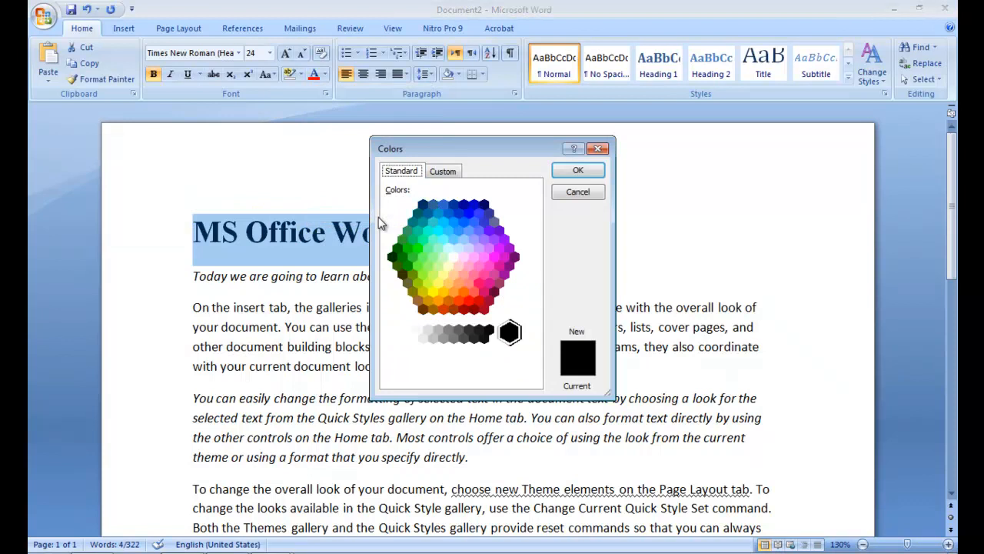
left_click(417, 257)
left_click(438, 246)
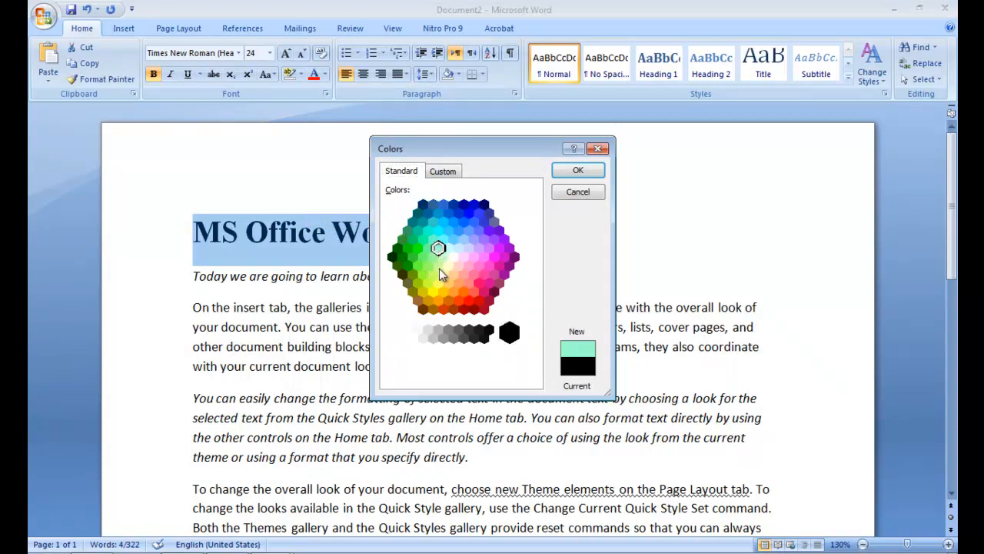
left_click(439, 269)
left_click(443, 171)
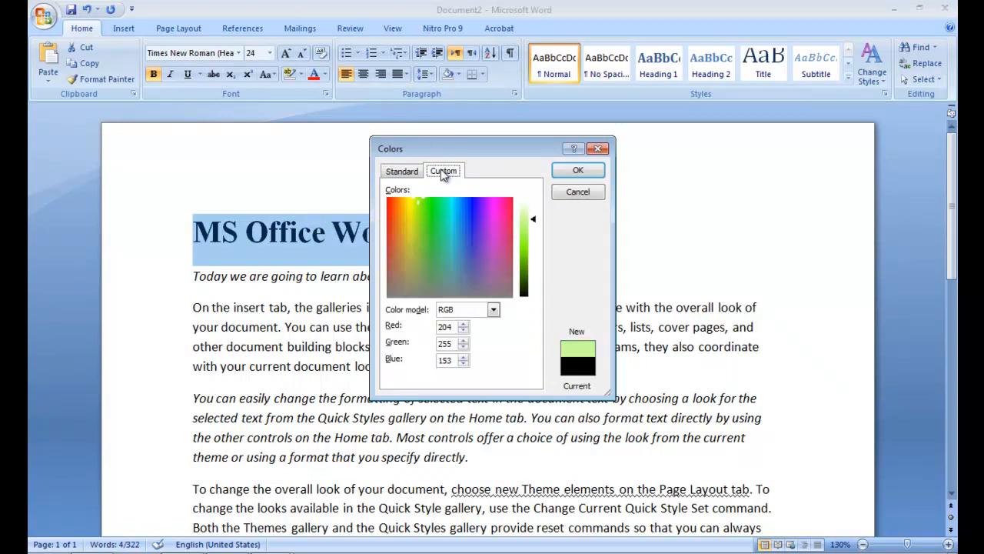
left_click(431, 217)
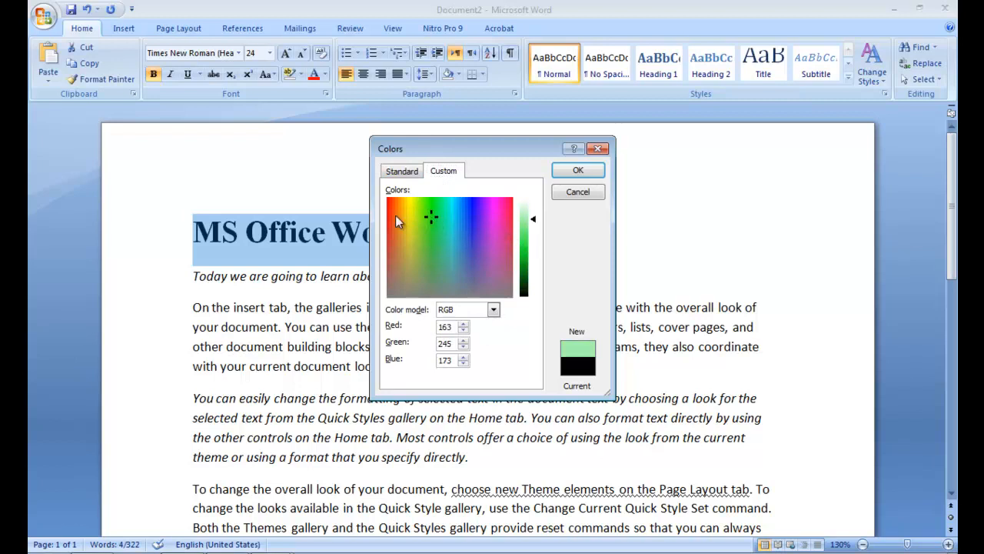
left_click(395, 216)
left_click(528, 239)
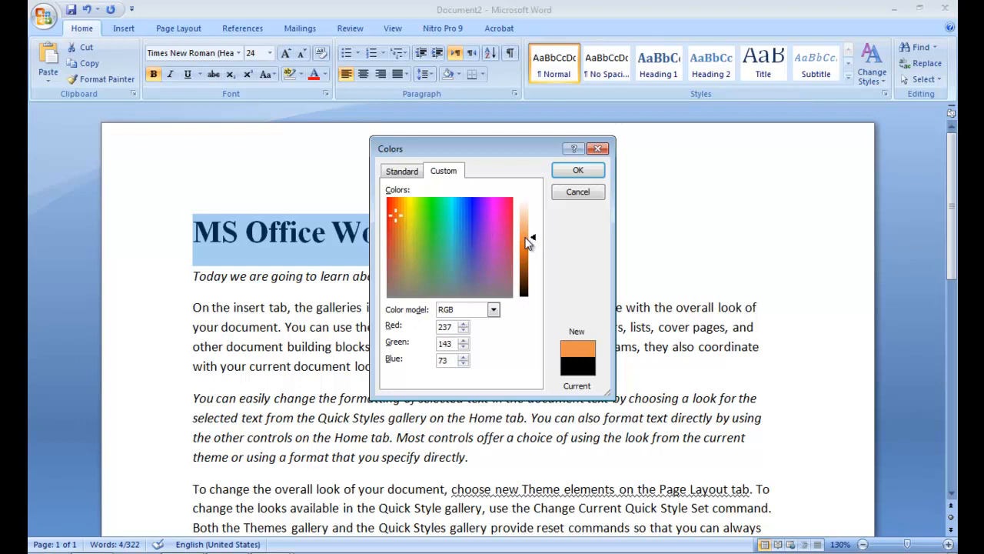
left_click(587, 170)
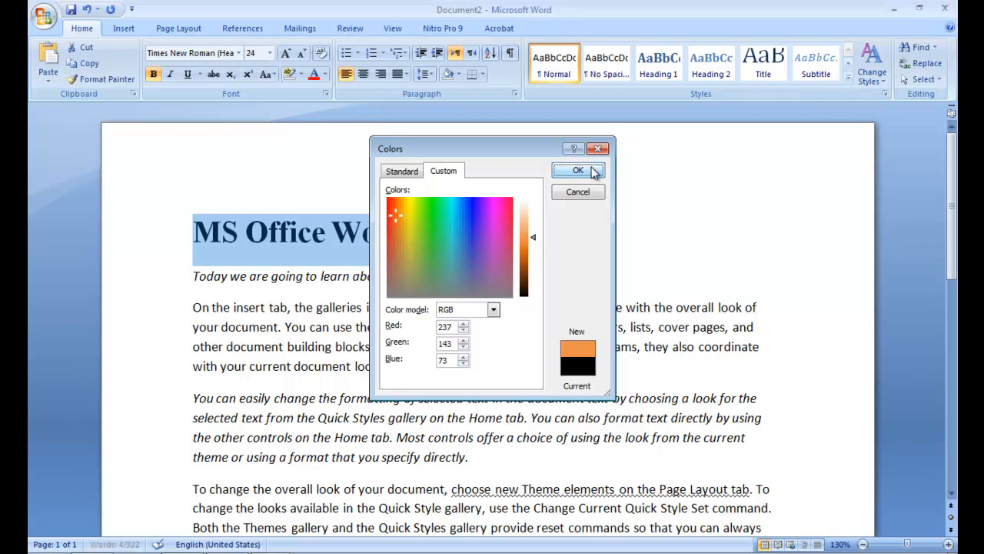
left_click(480, 235)
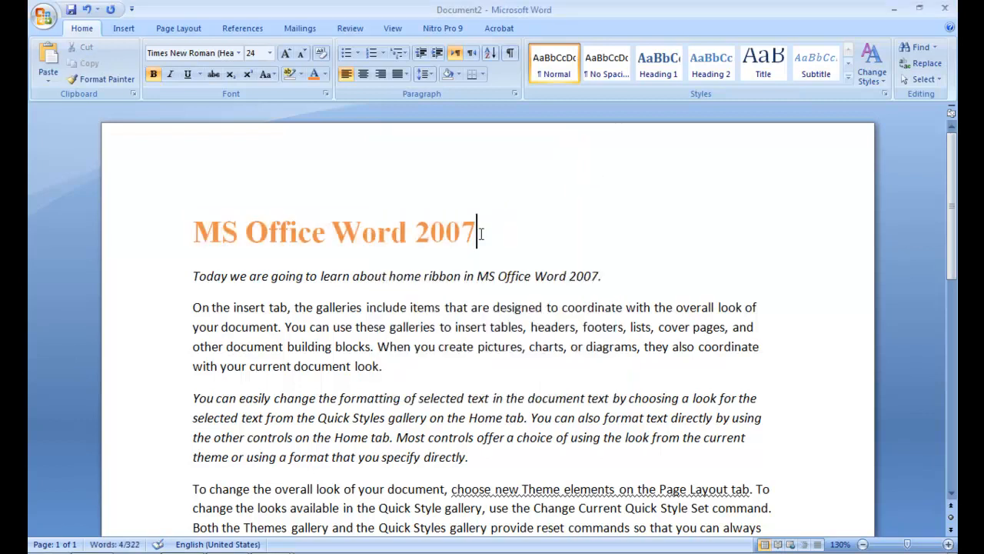
Step: Highlight the words "insert tab" in yellow in the paragraph below the introductory line
left_click(341, 273)
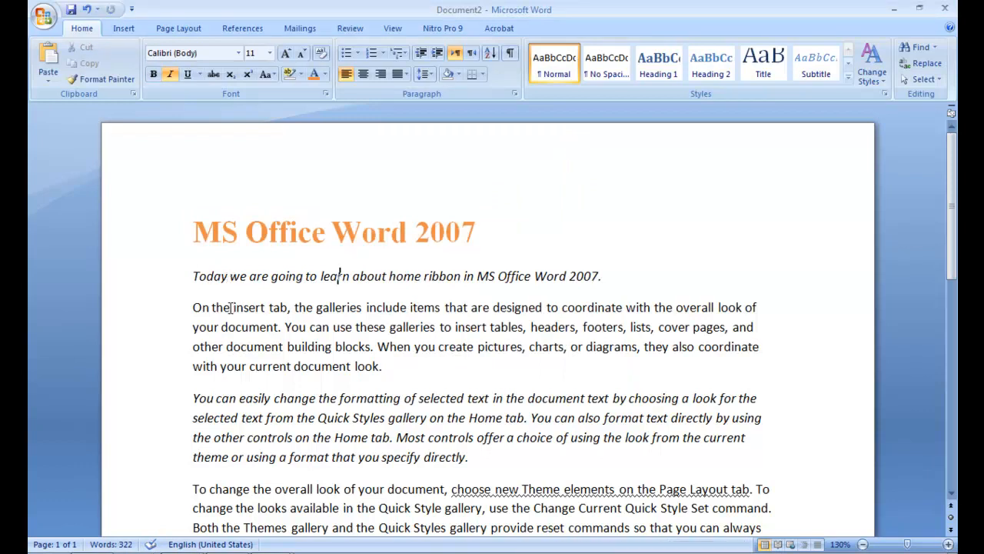
left_click_drag(233, 307, 287, 308)
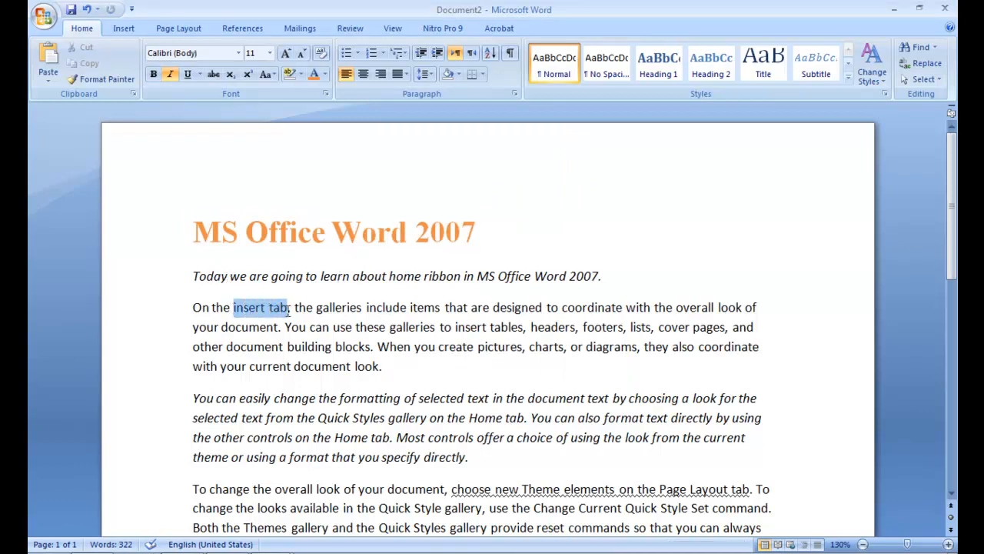
left_click(301, 77)
left_click(293, 94)
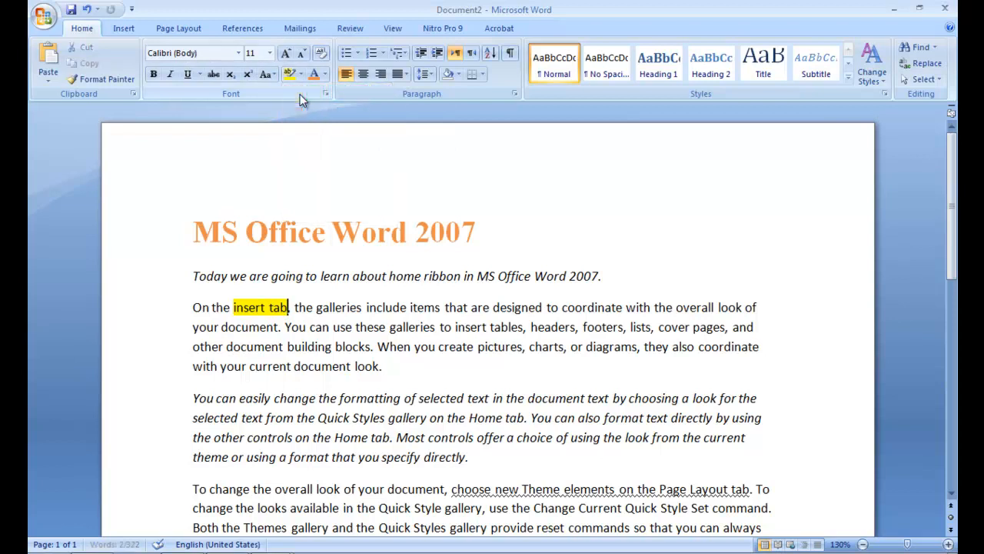
left_click(290, 308)
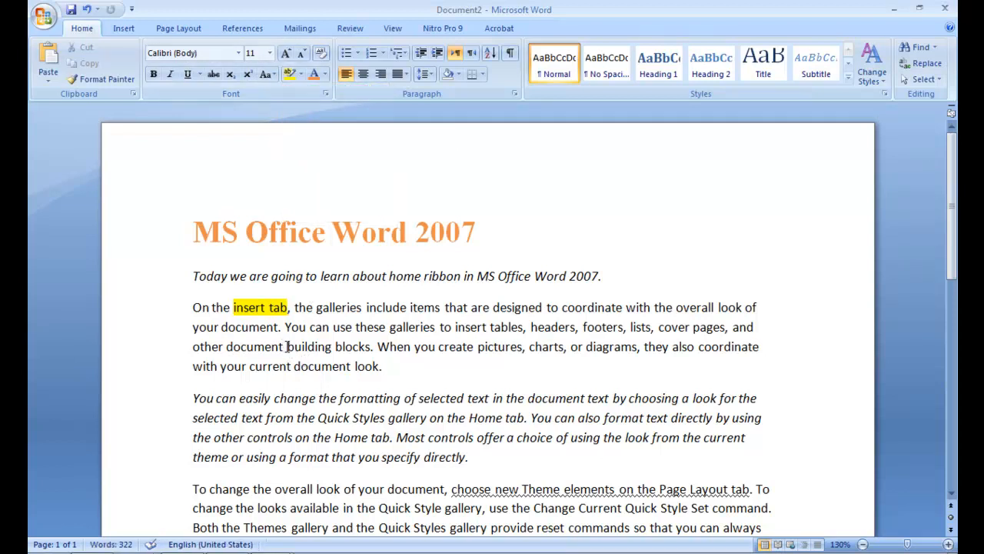
Step: Highlight the words "building blocks" in turquoise in the paragraph beginning "On the insert tab"
left_click(287, 346)
left_click_drag(303, 345, 372, 351)
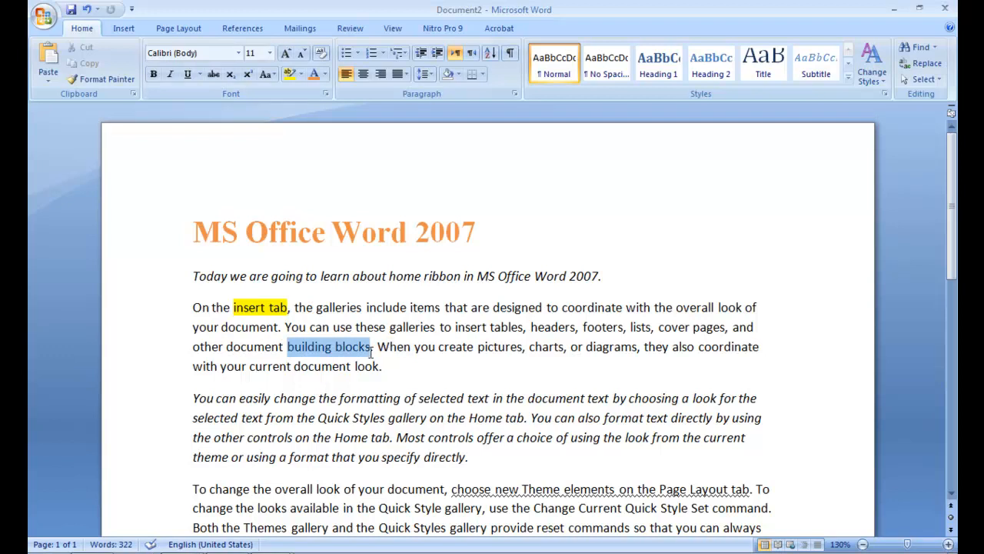
left_click(301, 74)
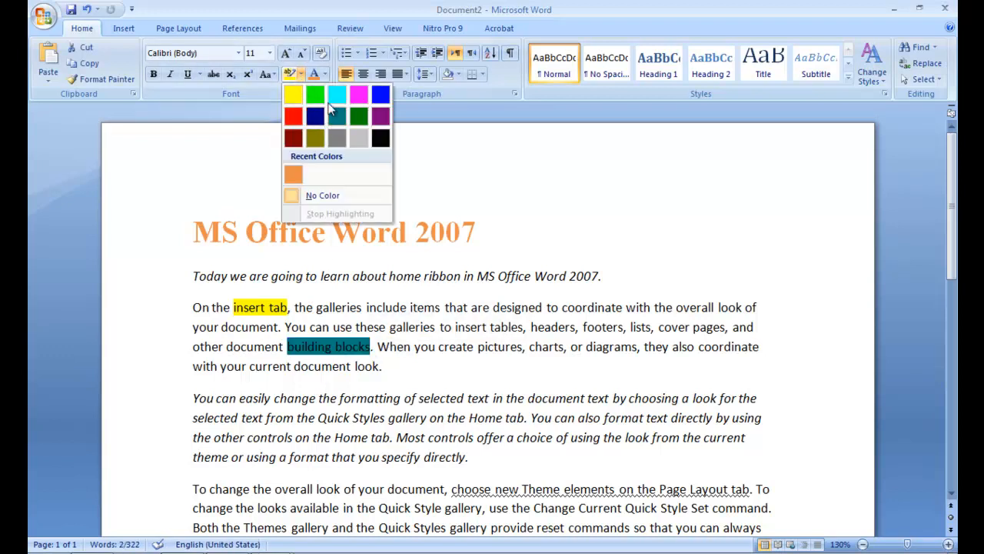
left_click(331, 99)
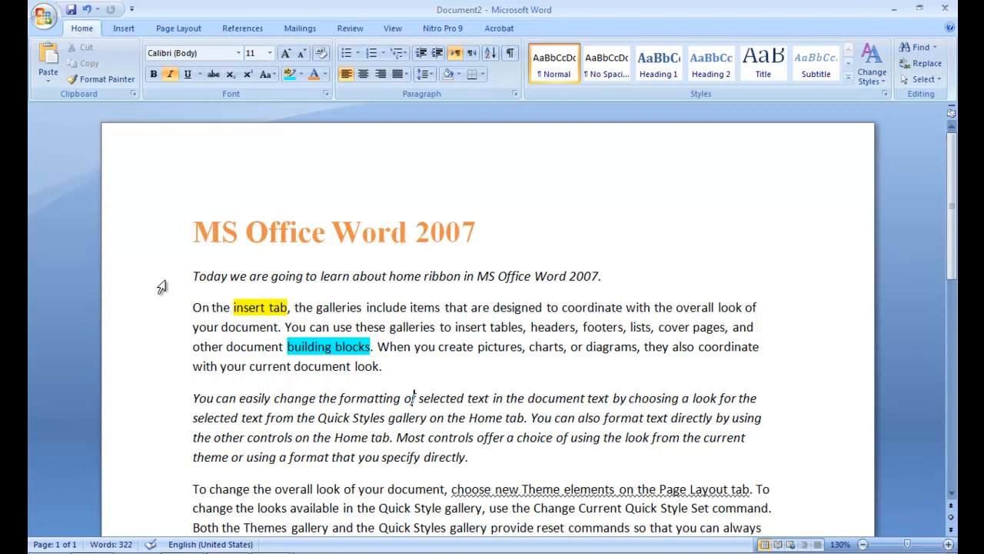
Step: Clear the formatting of the introductory line under the title and the "On the insert tab" paragraph
left_click_drag(163, 285, 169, 372)
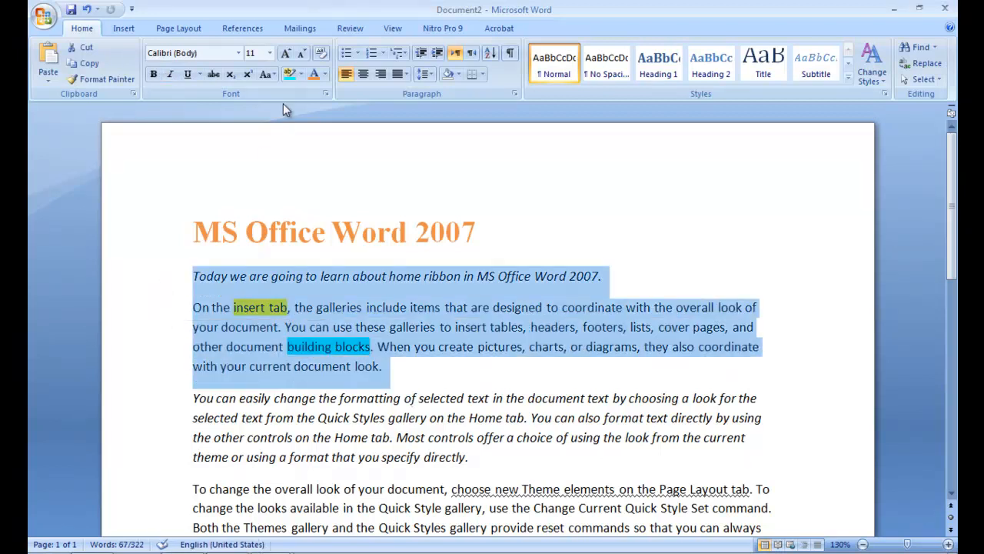
left_click(321, 55)
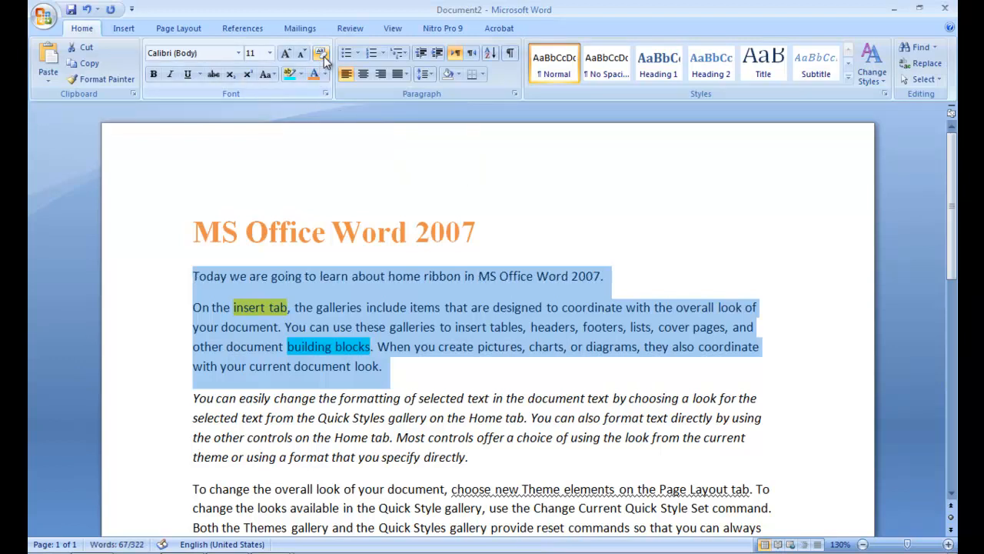
left_click(285, 327)
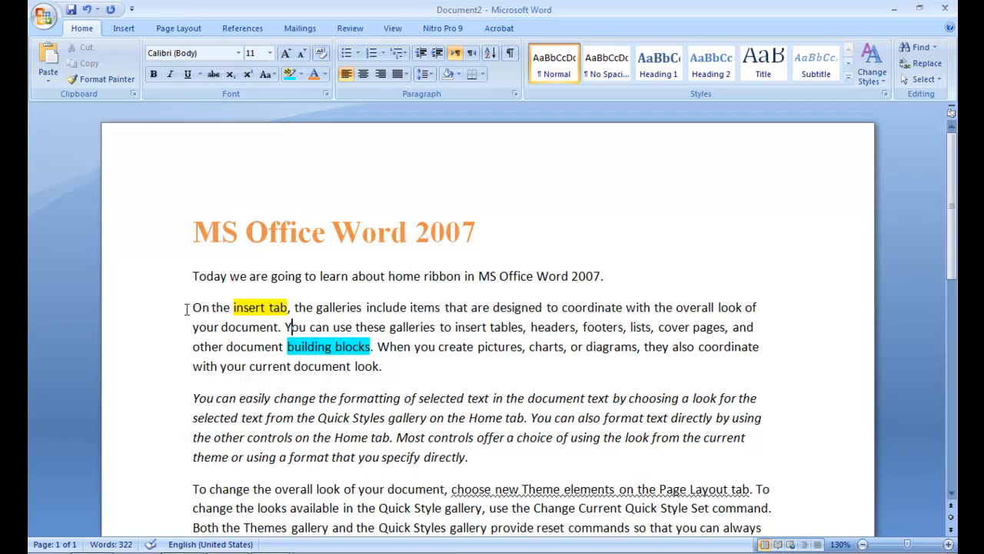
Step: Turn the last two "Today we are going to learn" lines into a bulleted list with arrowhead bullets
scroll(176, 335, "down", 3)
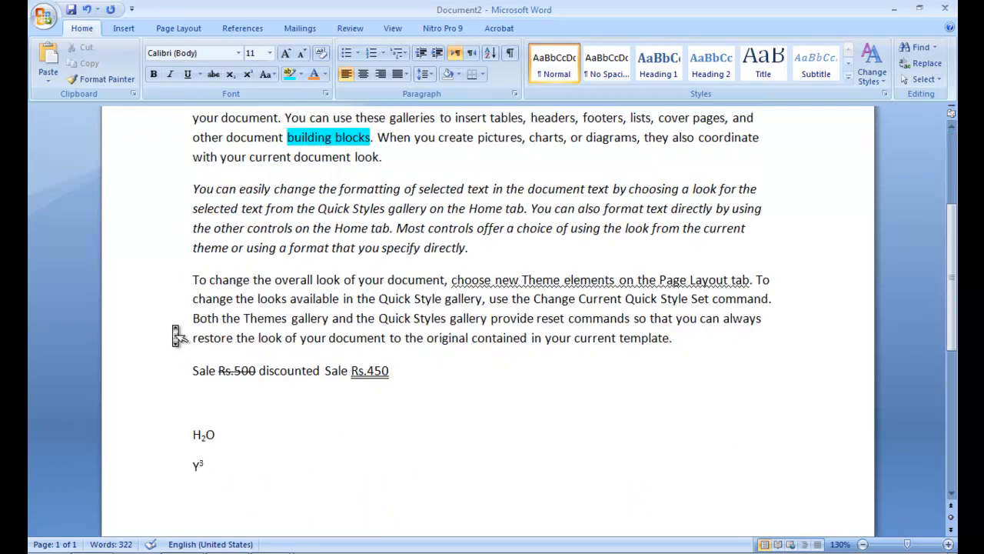
scroll(177, 335, "down", 4)
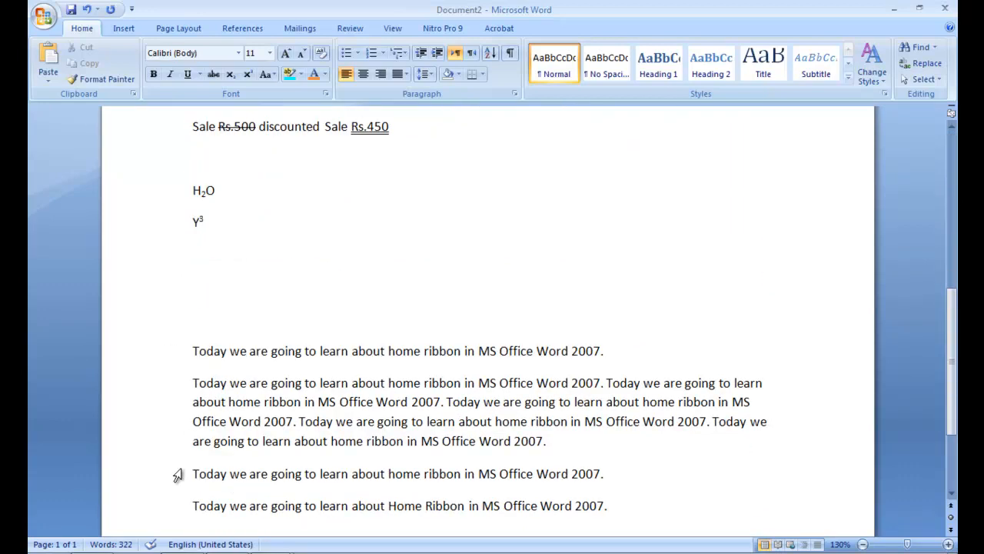
left_click_drag(176, 473, 173, 510)
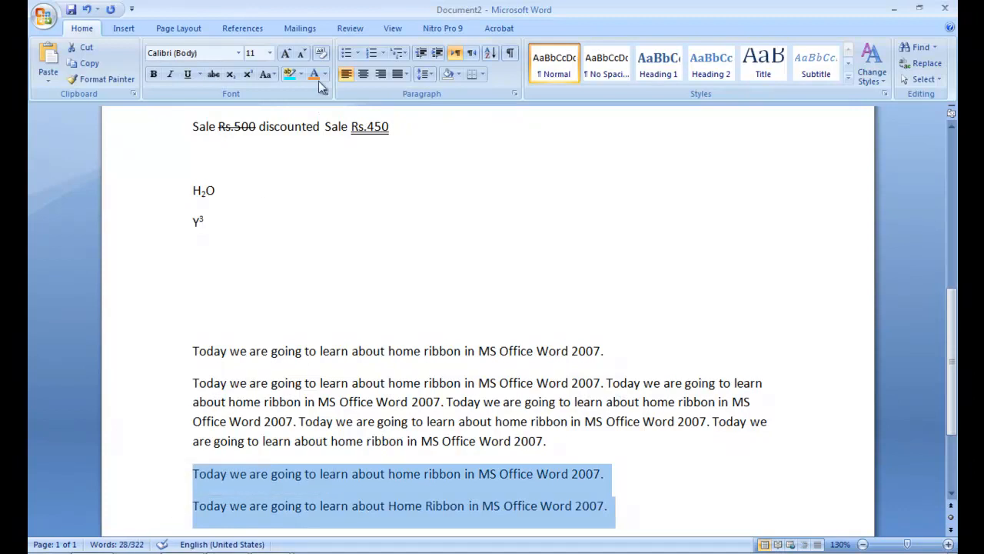
left_click(347, 53)
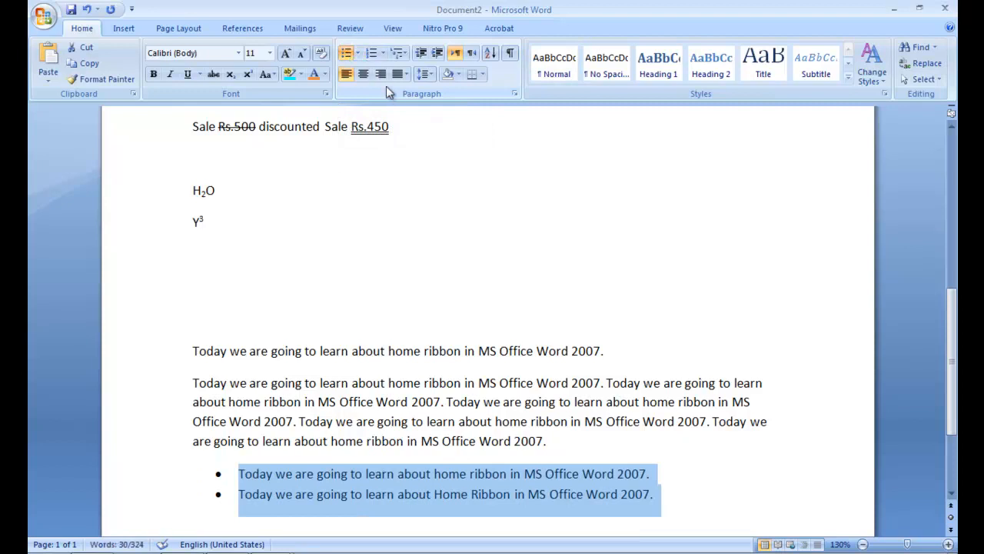
left_click(357, 56)
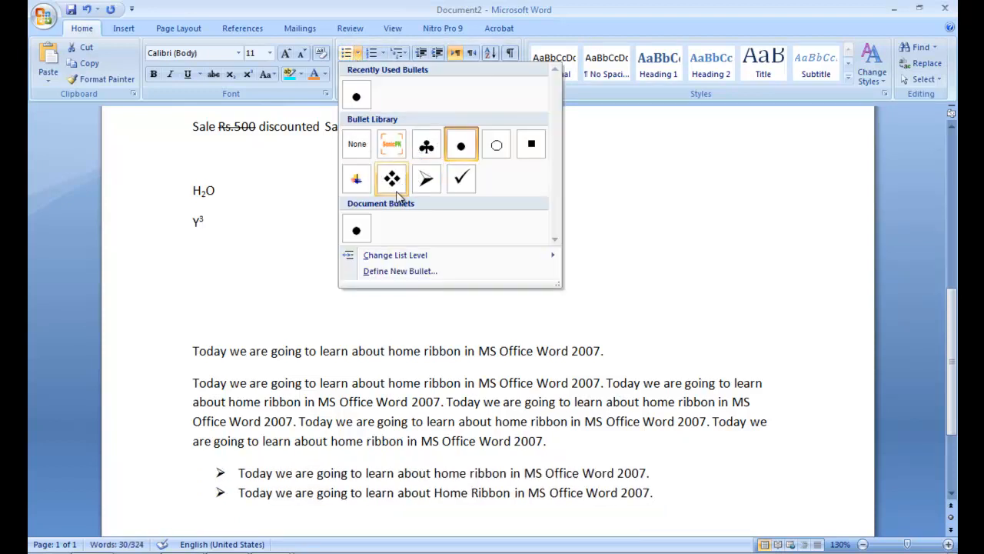
left_click(423, 185)
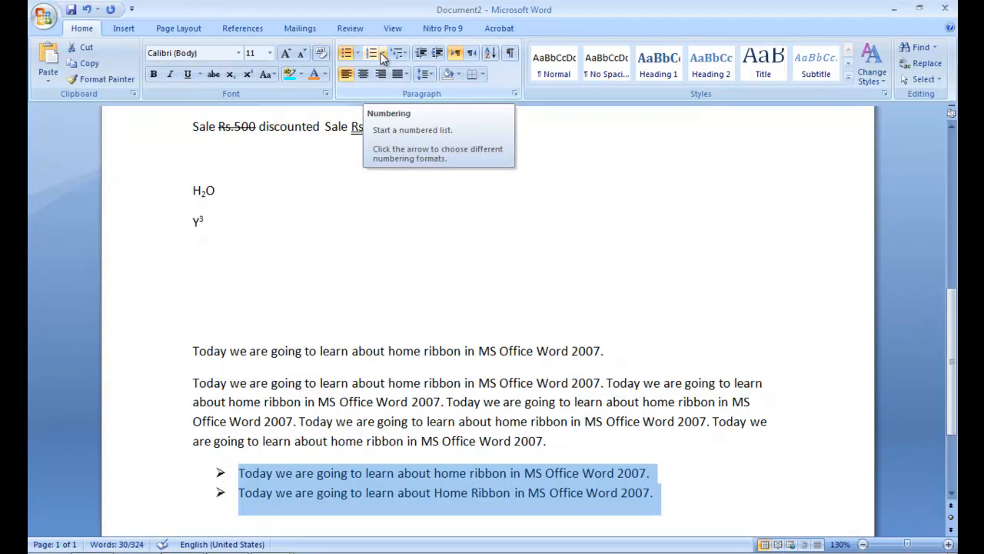
Step: Change the two bulleted "Today we are going to learn" lines to a numbered list in the 1., 2., 3. format
left_click(383, 53)
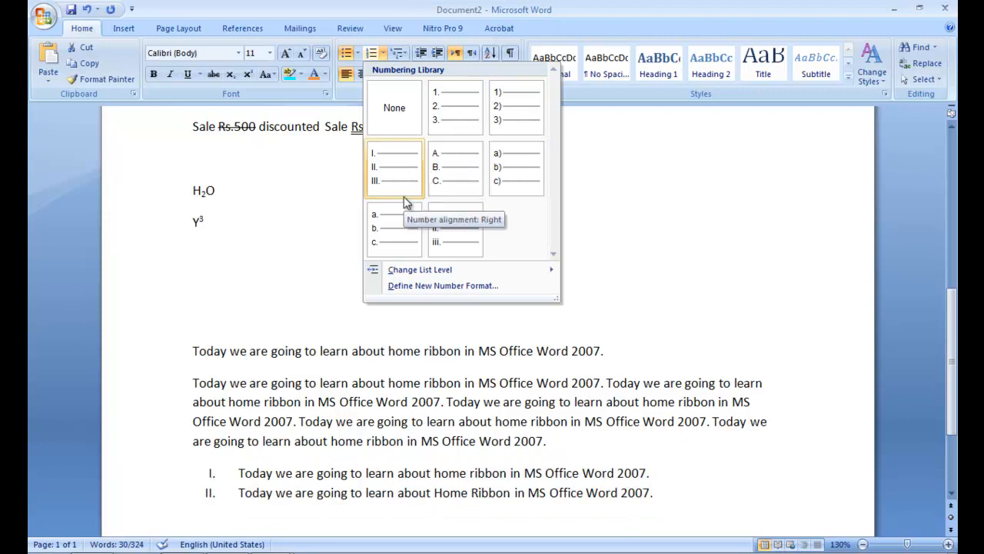
left_click(472, 98)
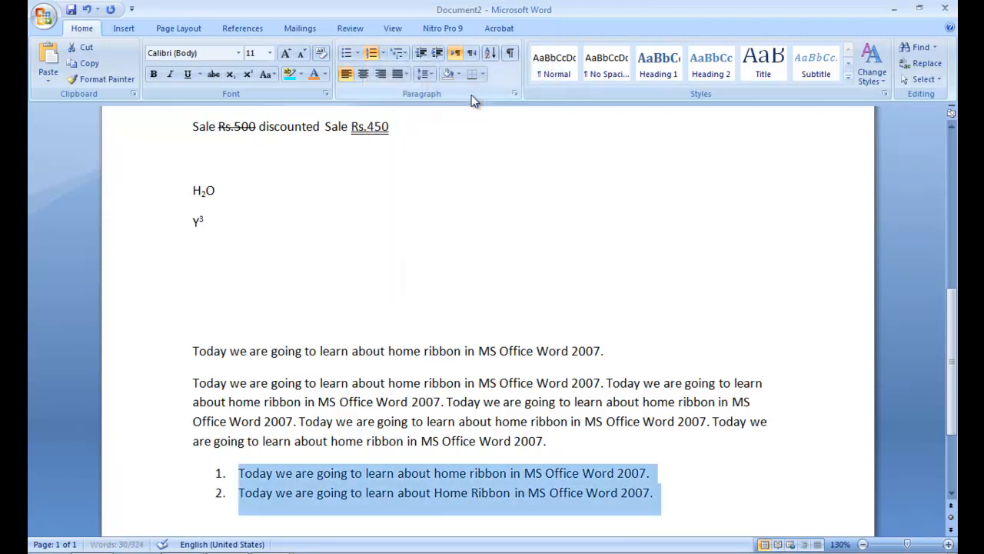
left_click(402, 54)
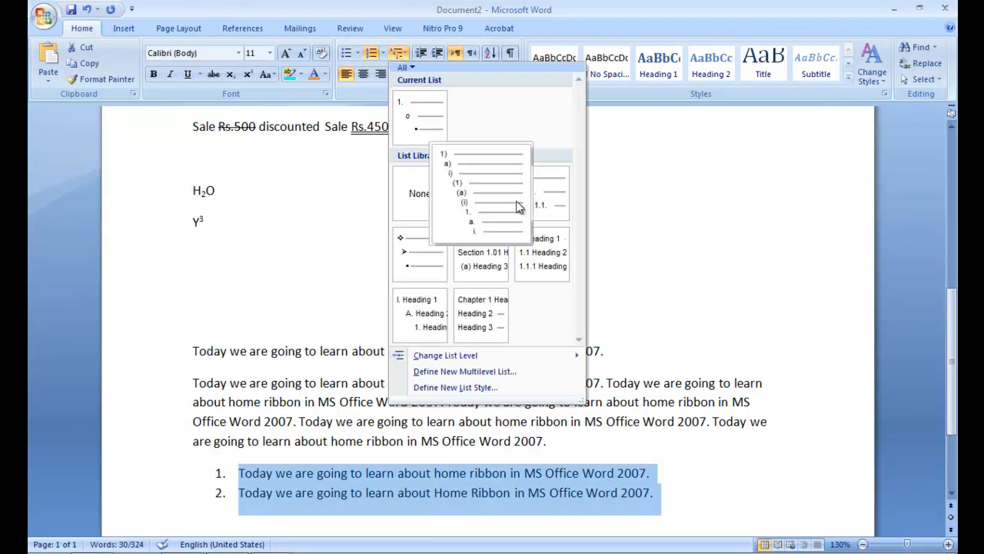
left_click(400, 57)
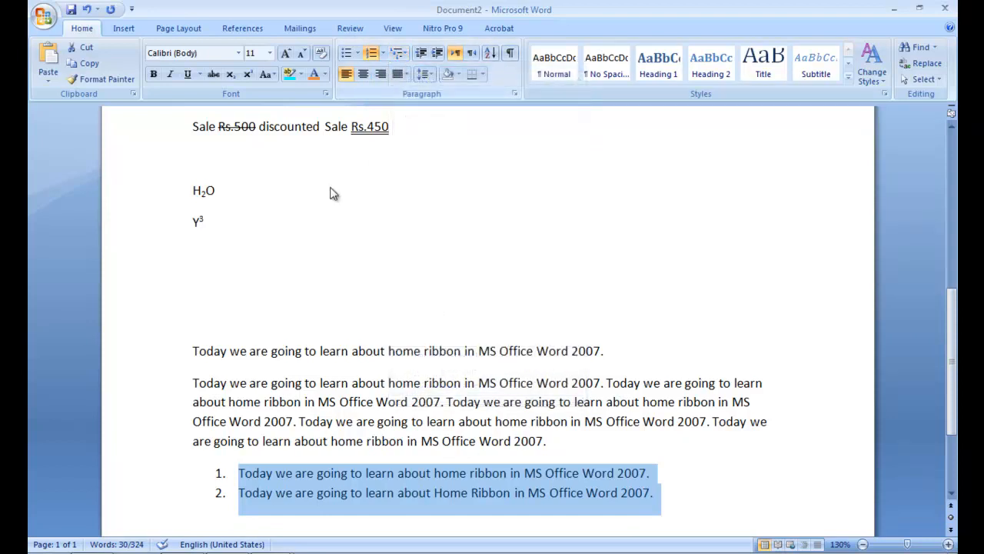
Step: Demote the second list line one level and apply the 1), a), i) multilevel list format to both lines
left_click(240, 492)
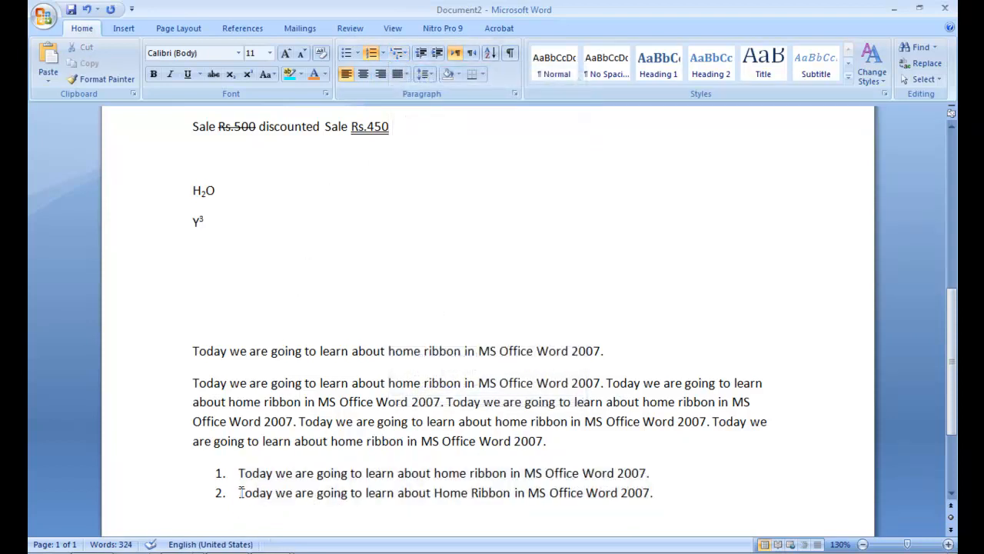
key("Tab")
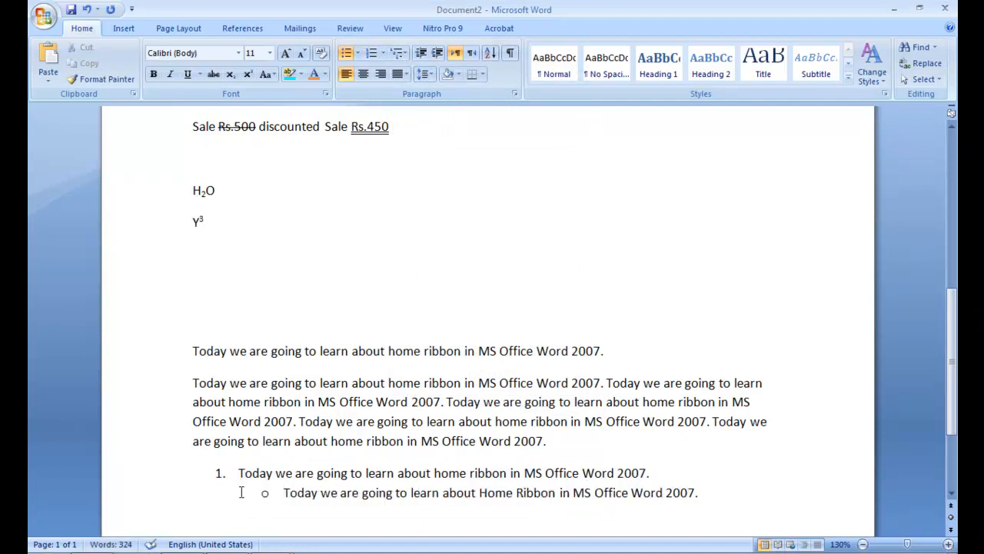
left_click(193, 474)
left_click_drag(147, 488, 147, 498)
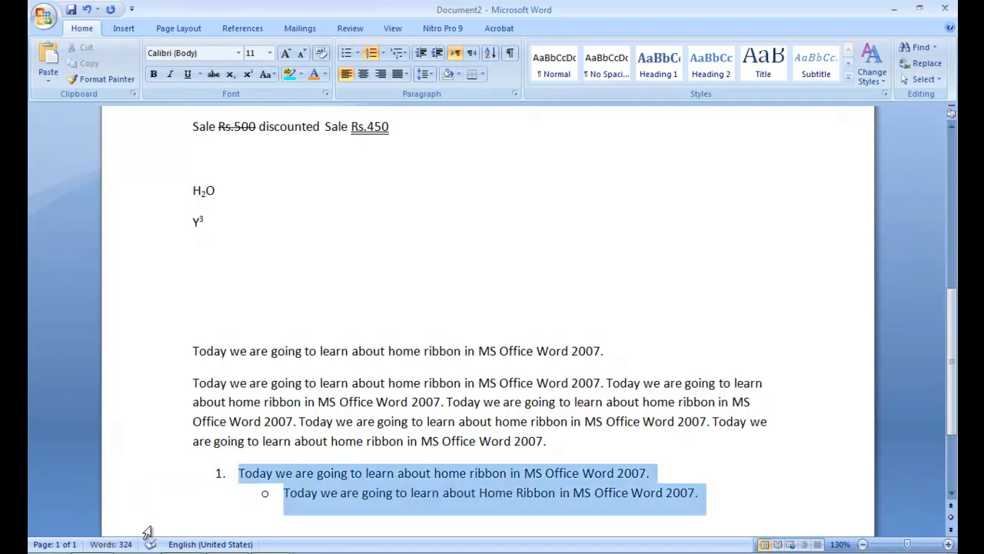
left_click(381, 53)
left_click(465, 180)
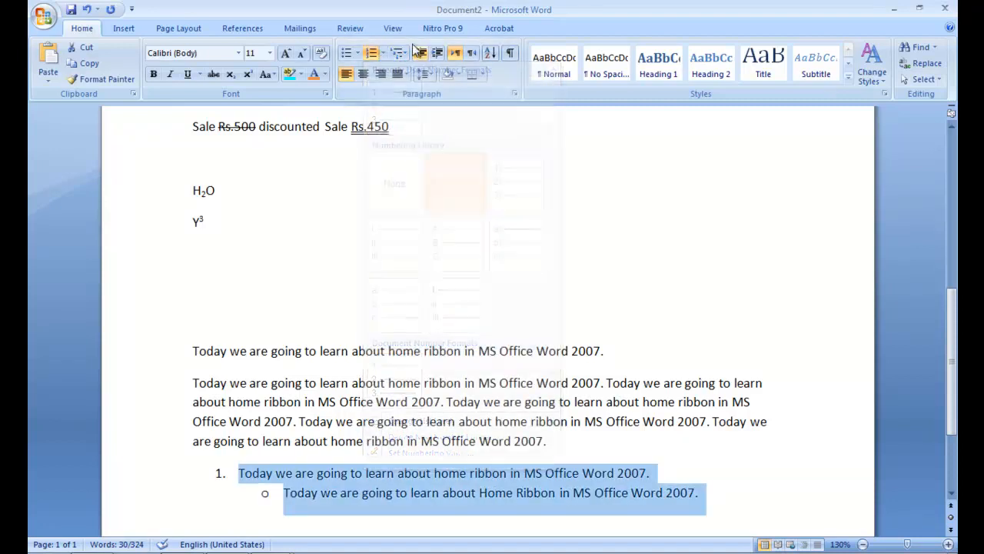
left_click(406, 55)
mouse_move(397, 108)
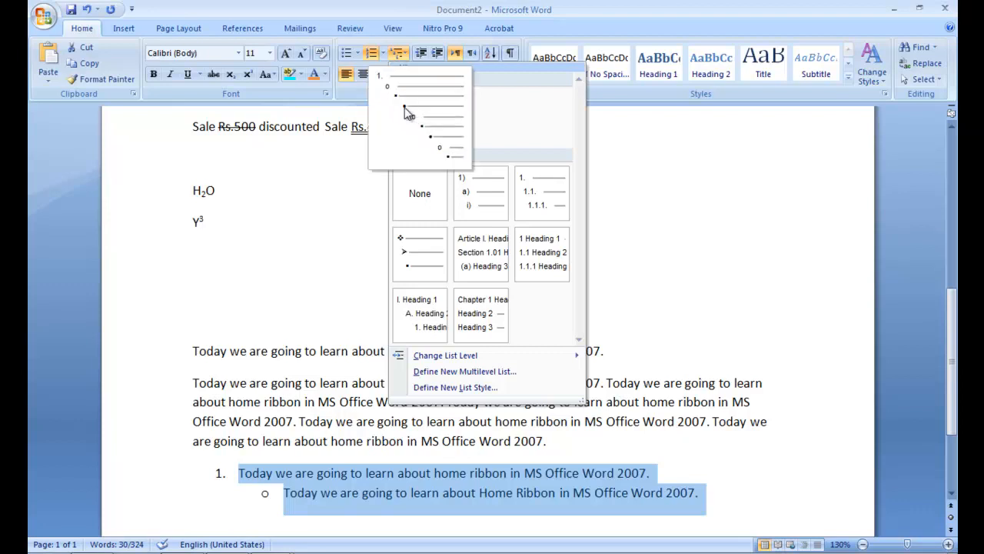
left_click(465, 206)
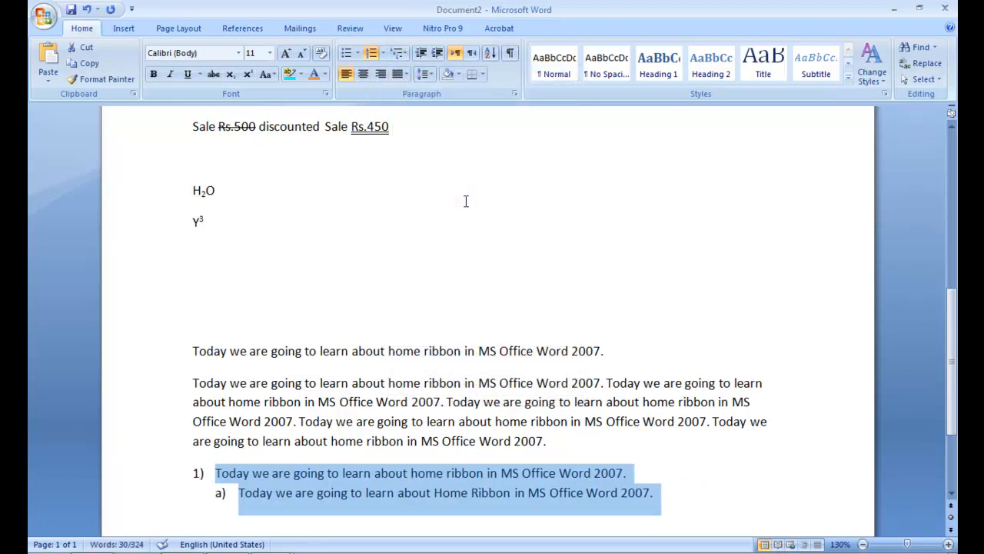
left_click(399, 54)
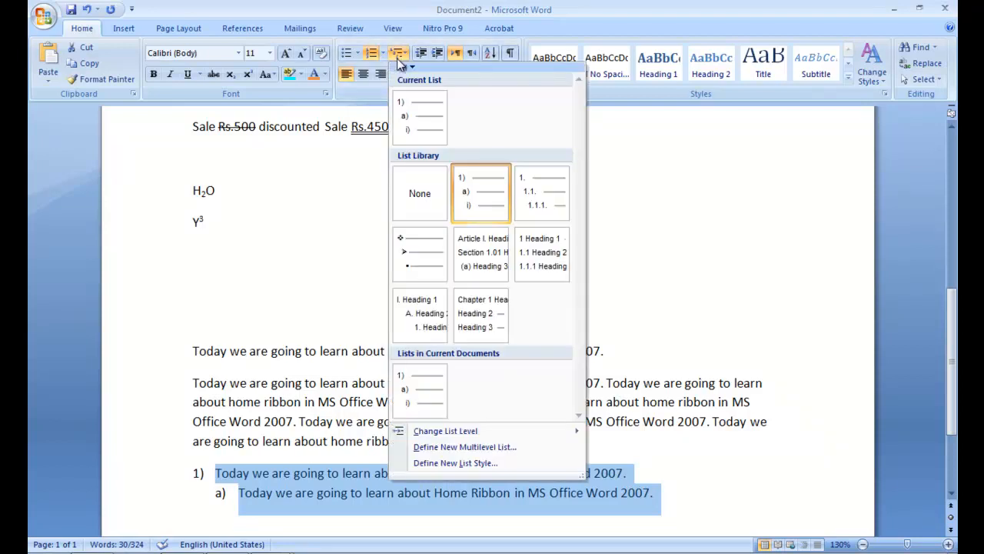
left_click(399, 60)
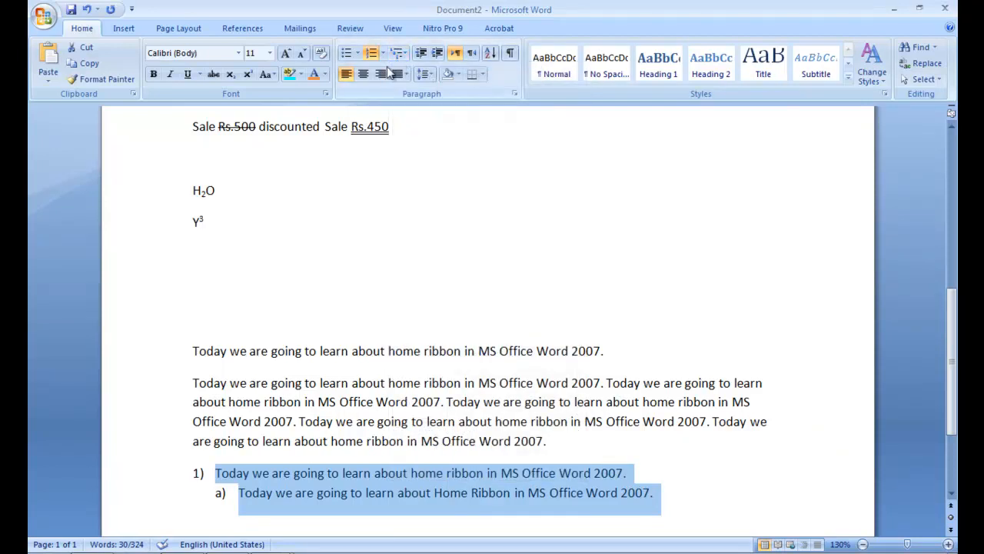
Step: Center the title "MS Office Word 2007" at the beginning of the document
left_click(336, 207)
scroll(336, 207, "up", 10)
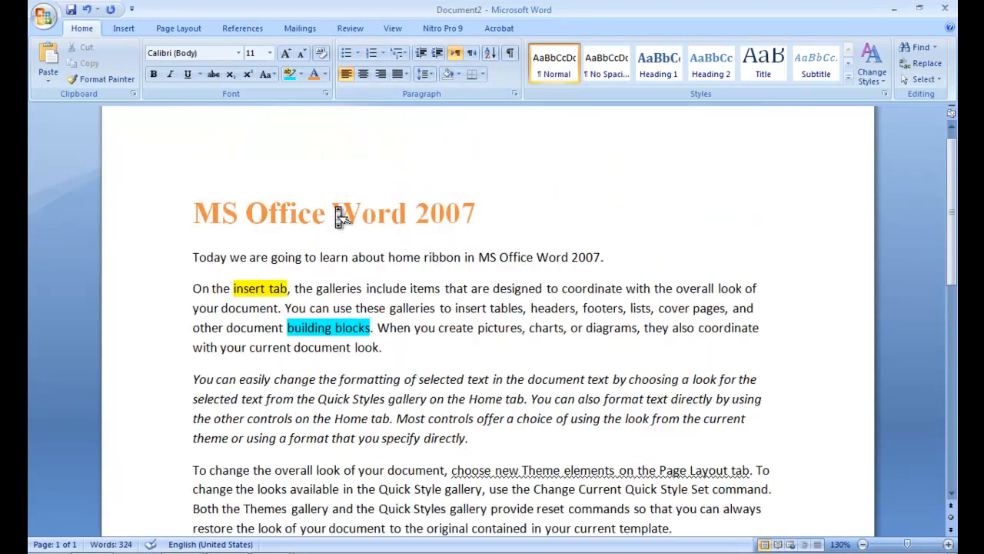
scroll(337, 207, "up", 1)
left_click(319, 232)
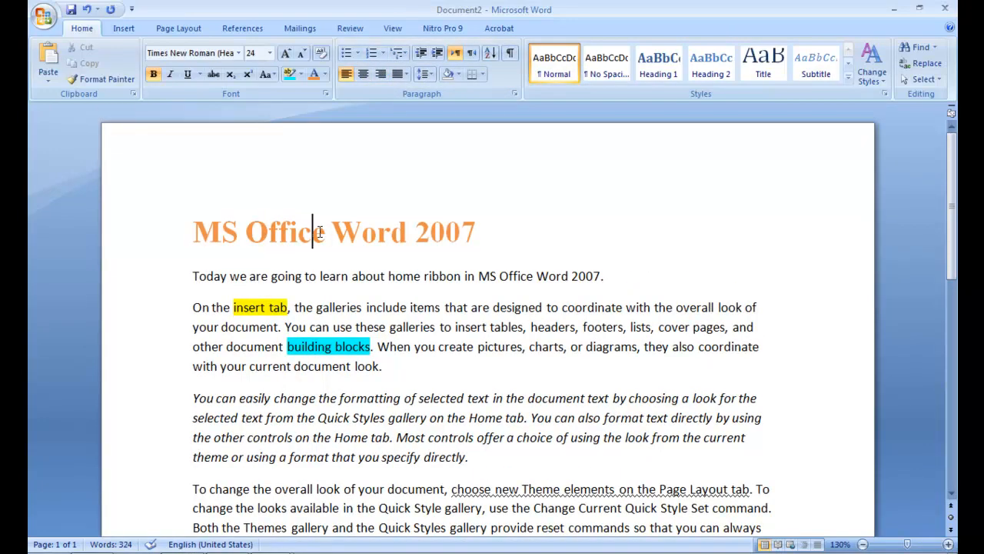
left_click(358, 77)
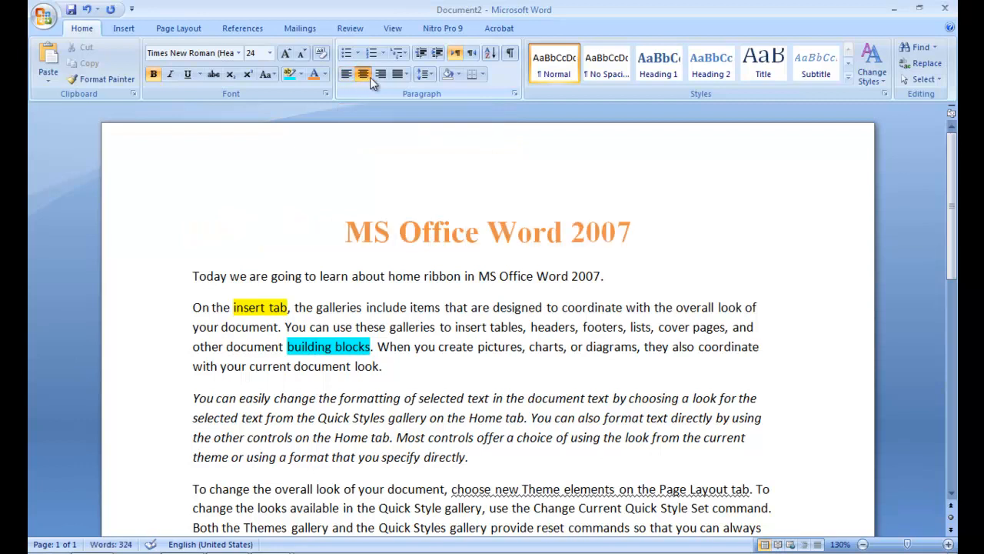
left_click(378, 77)
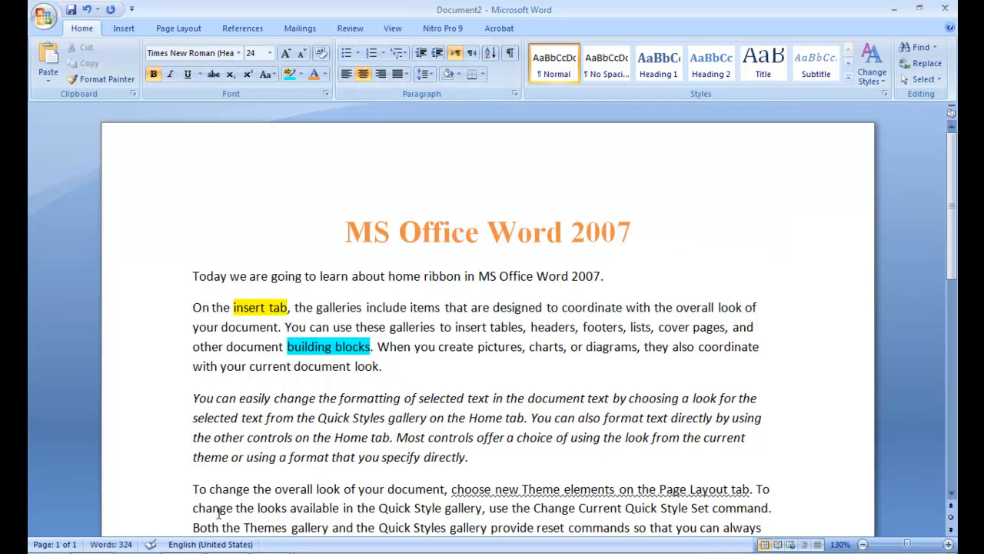
Step: Justify the italic paragraph beginning "You can easily change the formatting"
left_click_drag(143, 408, 160, 479)
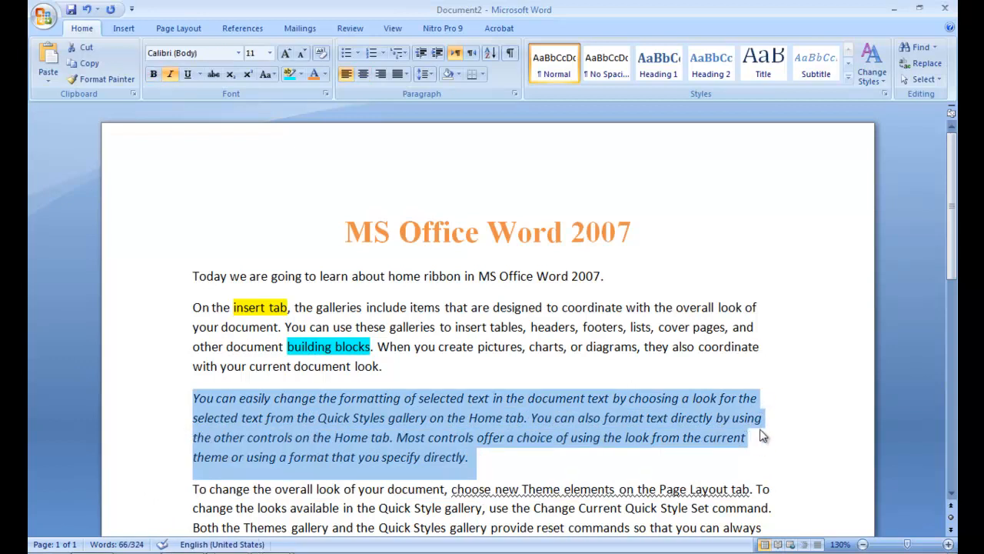
left_click(406, 74)
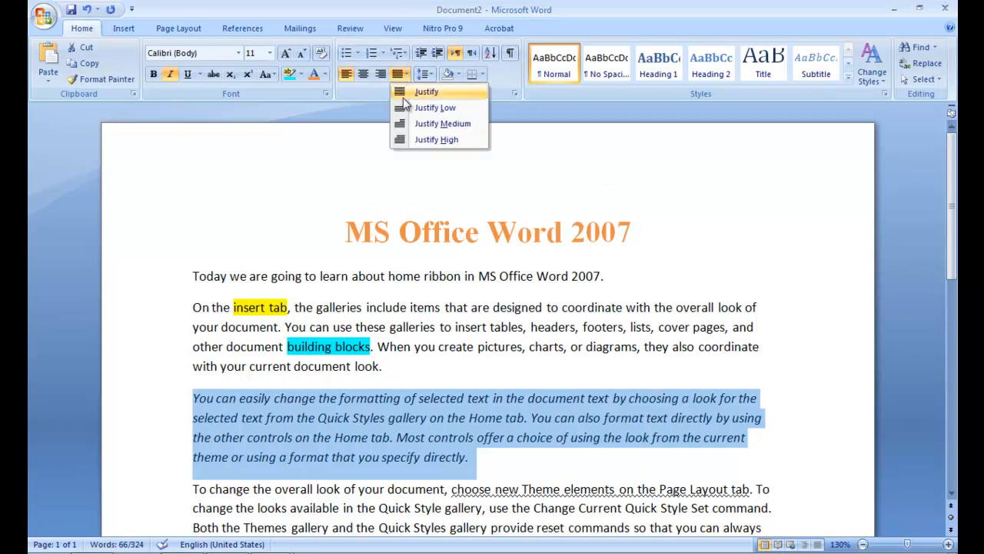
left_click(403, 98)
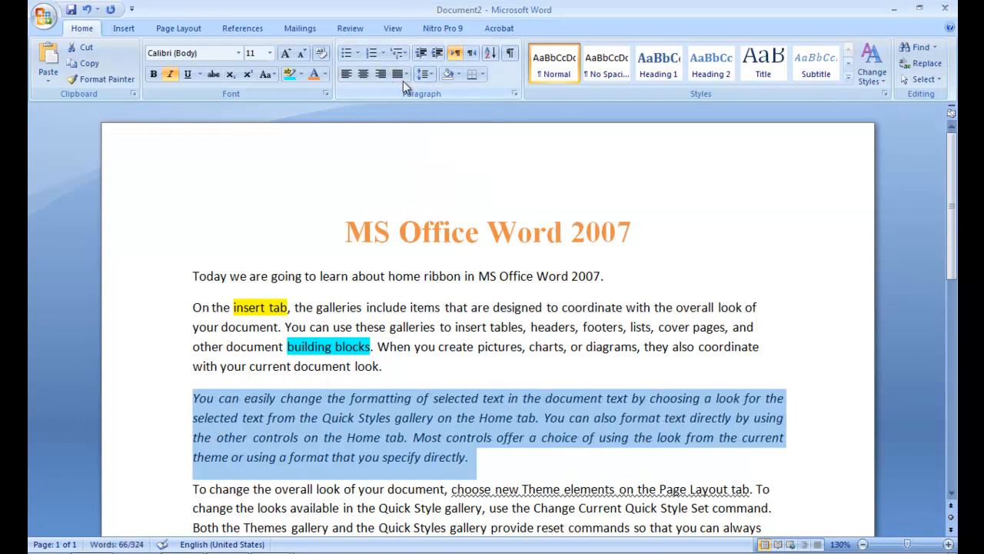
Step: Try Justify Low, Justify Medium and Justify High on the italic paragraph and return it to plain Justify
left_click(403, 78)
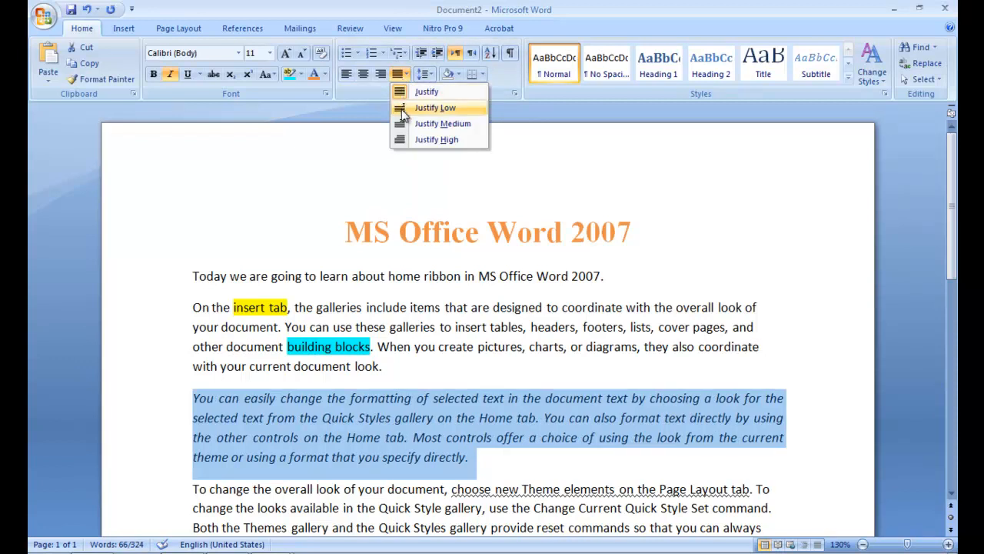
left_click(401, 109)
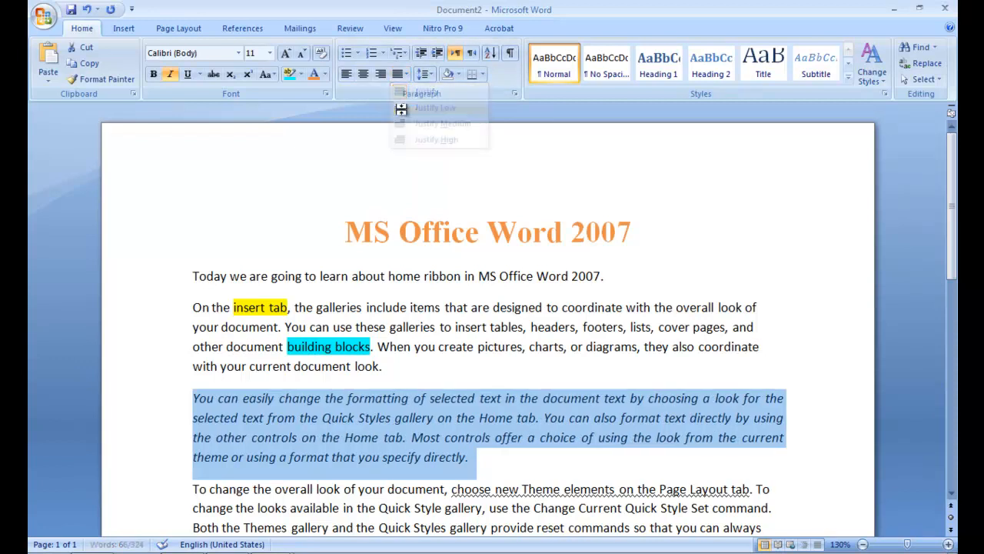
left_click(400, 76)
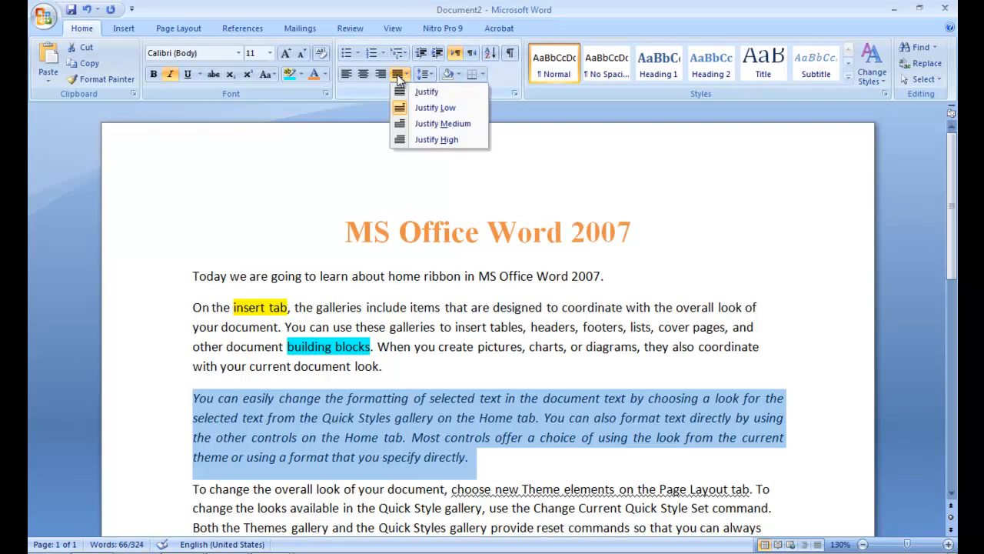
left_click(416, 124)
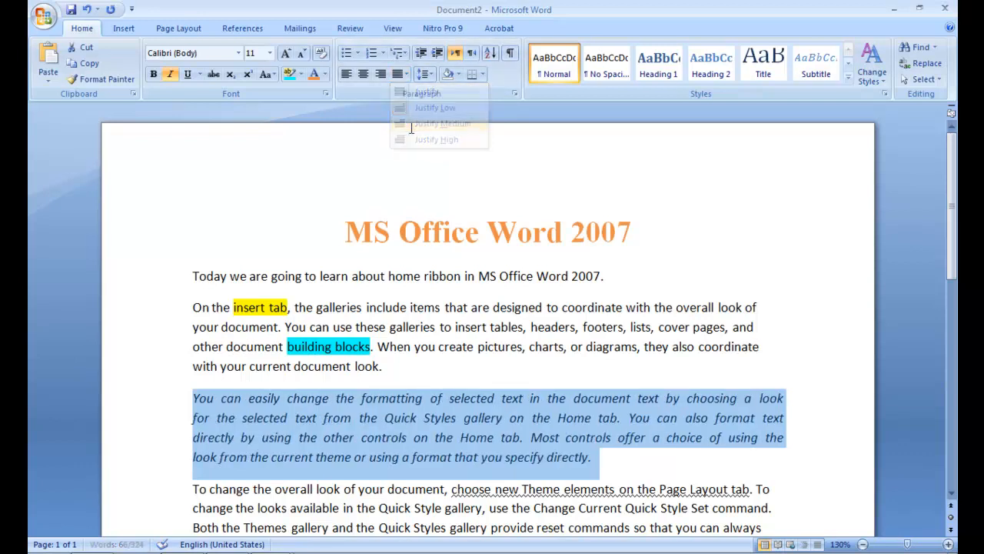
left_click(405, 75)
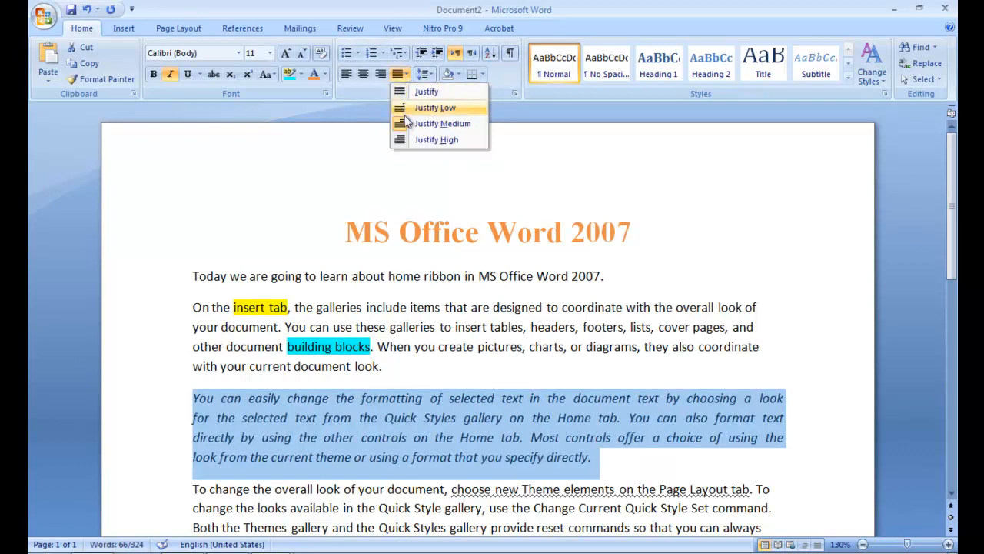
left_click(413, 139)
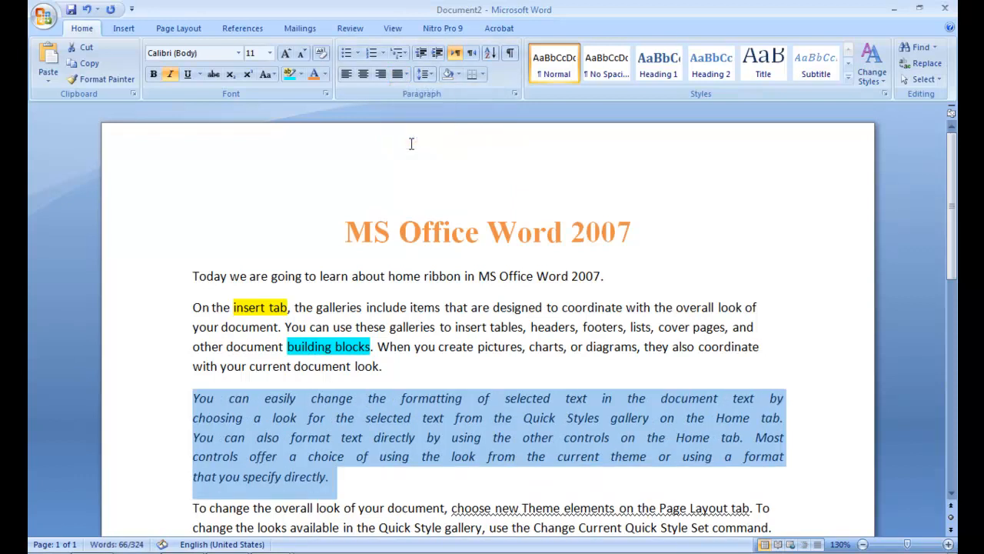
left_click(400, 76)
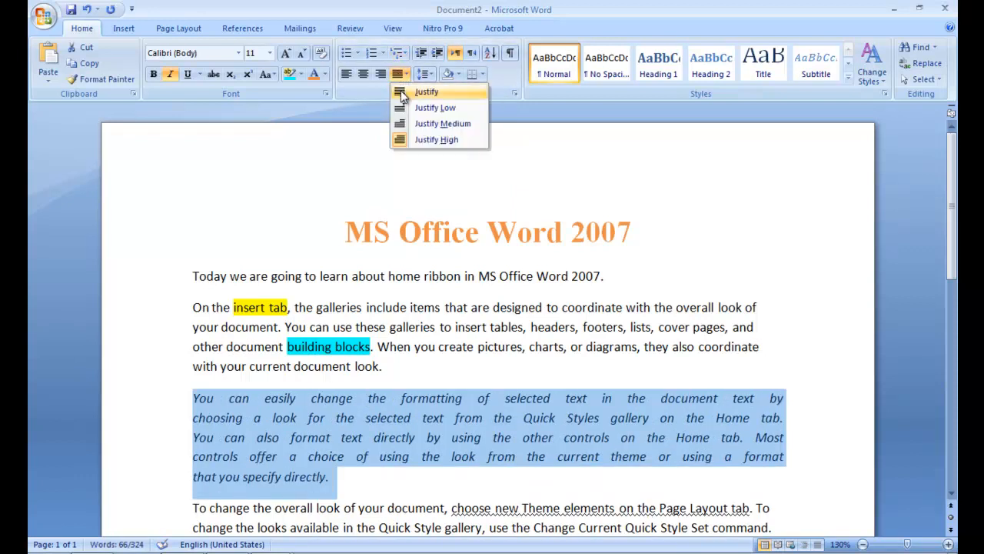
left_click(401, 91)
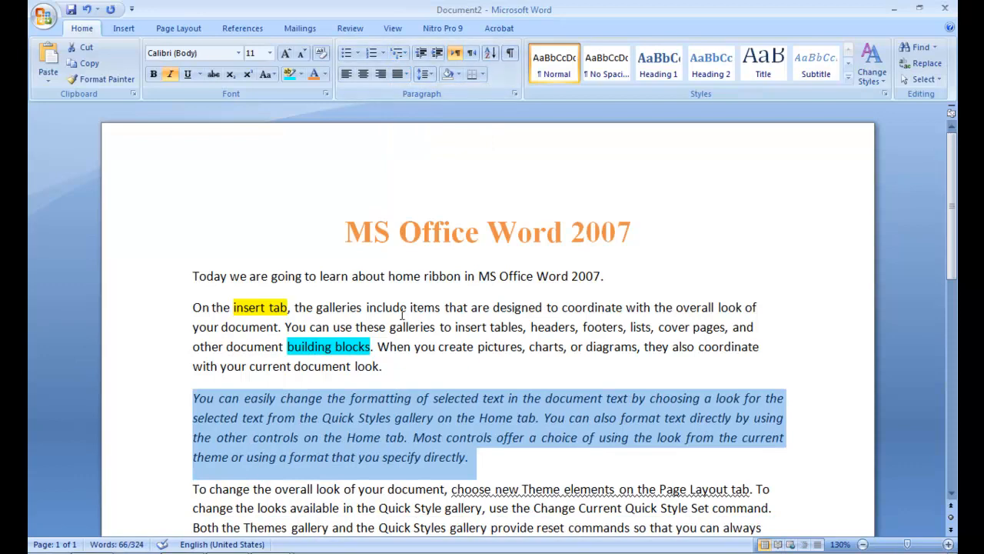
left_click(406, 361)
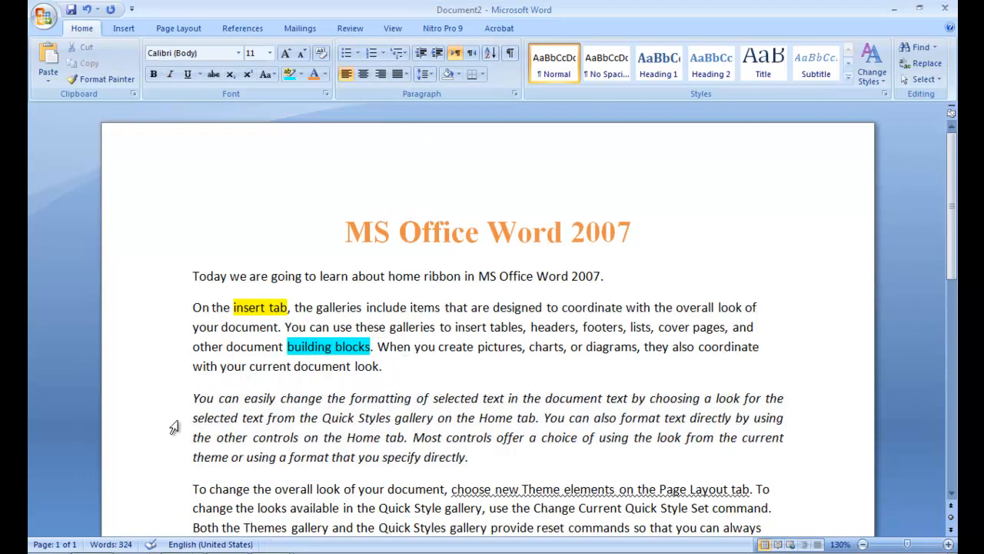
Step: Switch justification off for the italic paragraph and apply Justify to it again
scroll(174, 428, "down", 1)
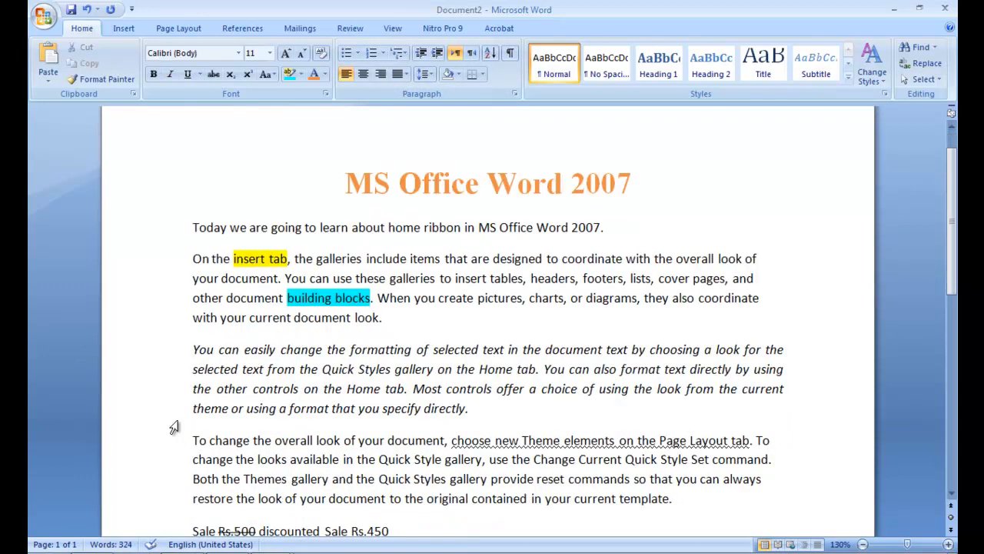
left_click(171, 358)
left_click_drag(171, 362, 171, 413)
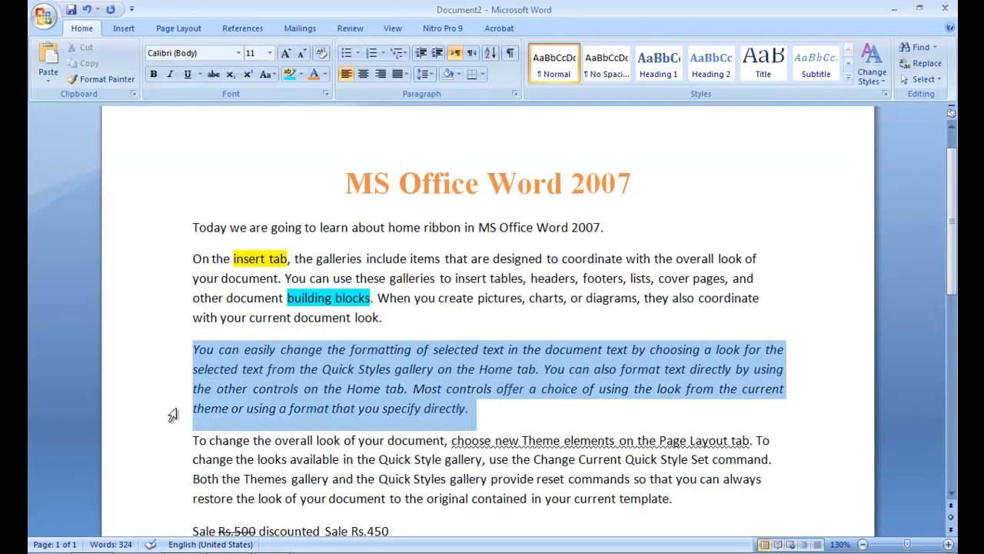
left_click(407, 74)
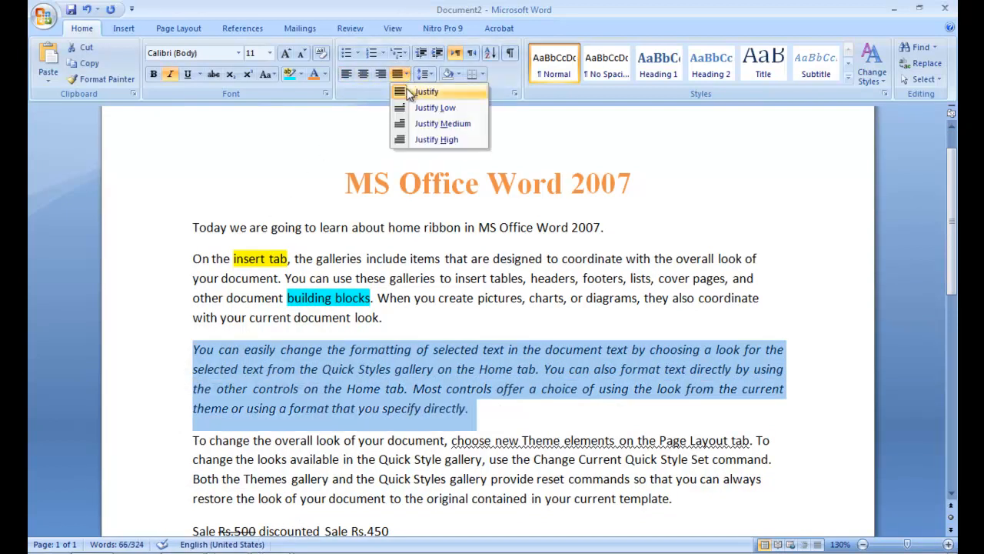
left_click(408, 90)
left_click(401, 79)
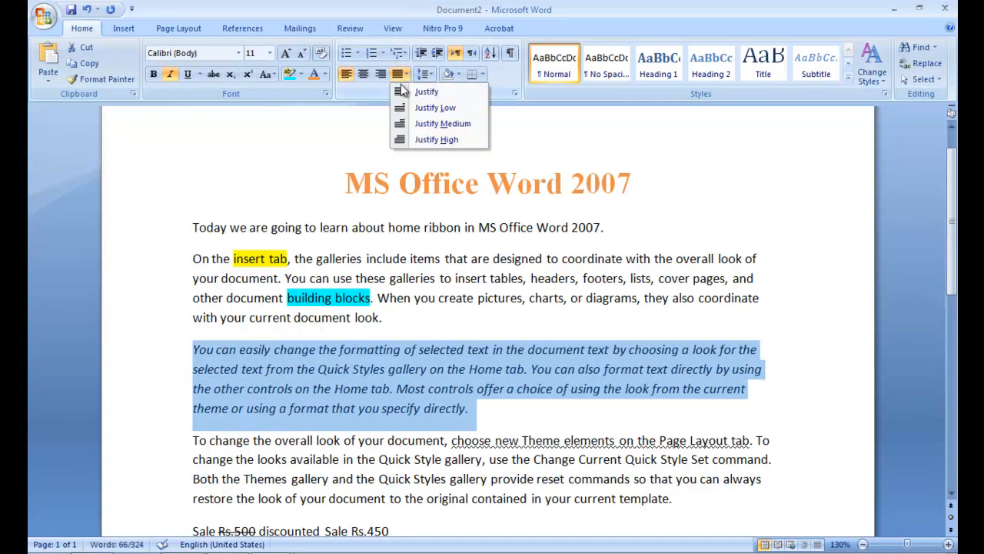
left_click(400, 88)
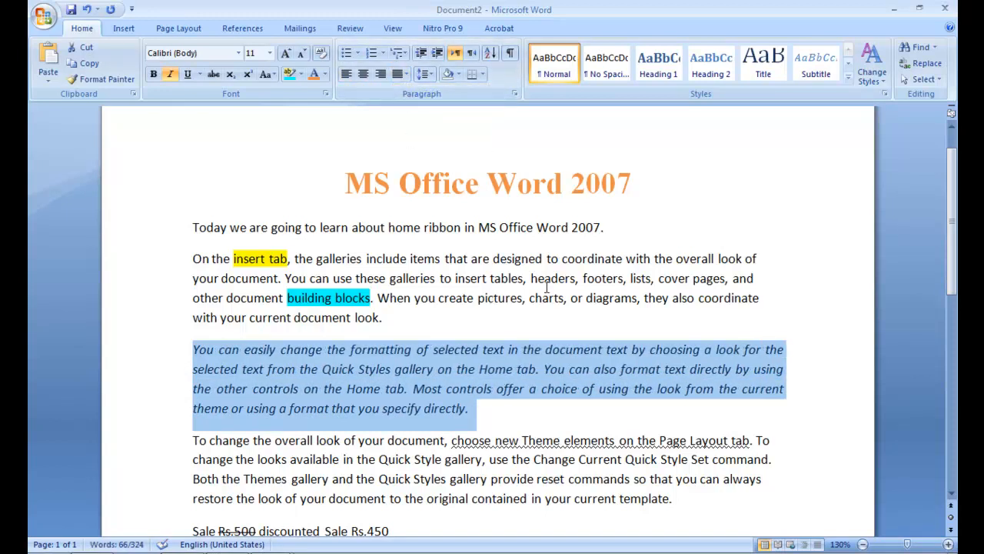
Step: Apply the arrow bullet to the italic paragraph beginning "You can easily change the formatting"
left_click_drag(546, 284, 263, 319)
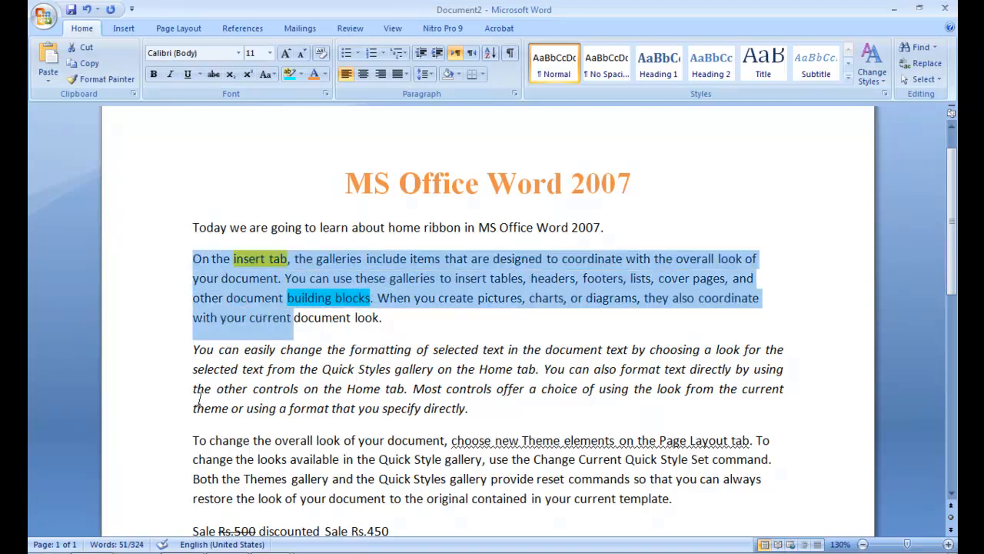
left_click_drag(187, 444, 335, 517)
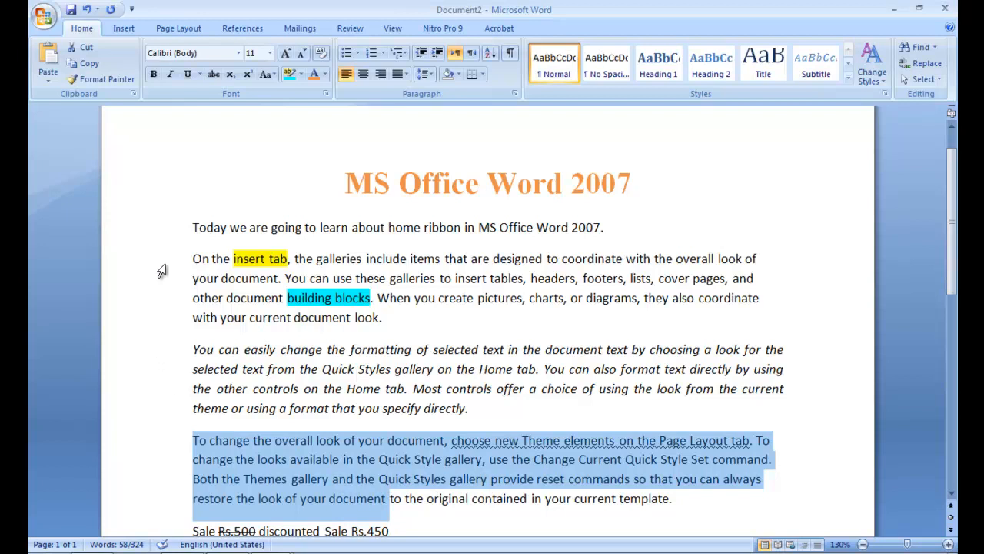
left_click_drag(162, 268, 169, 323)
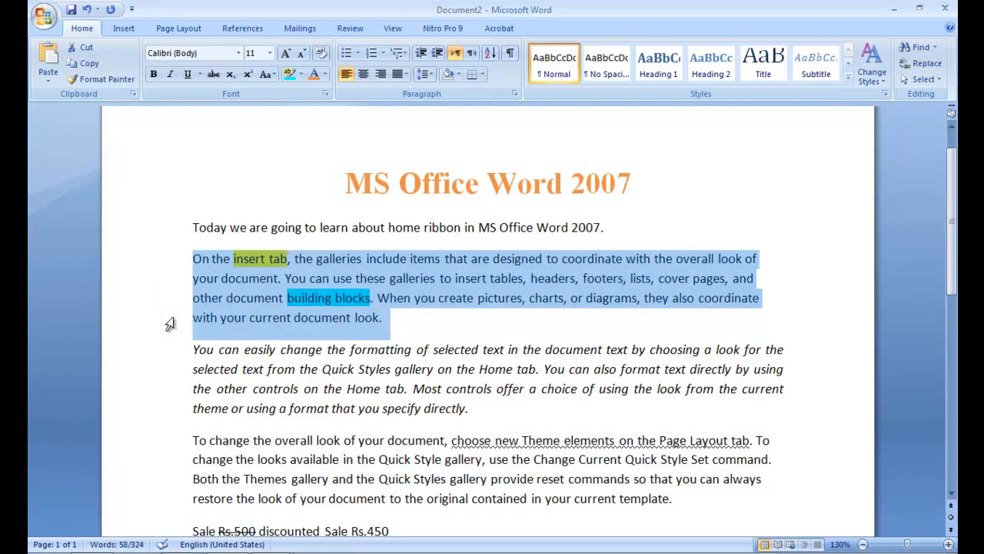
left_click(207, 349)
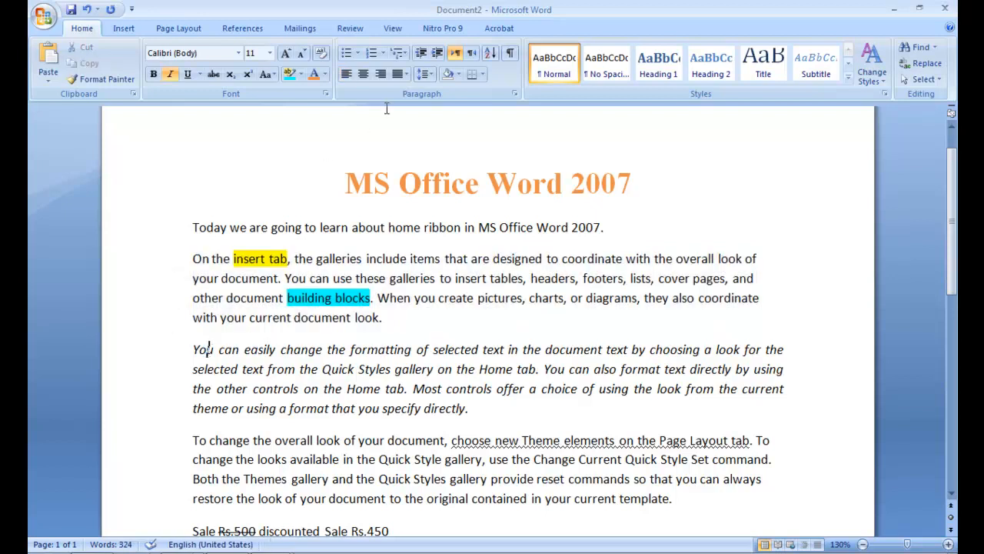
left_click(346, 52)
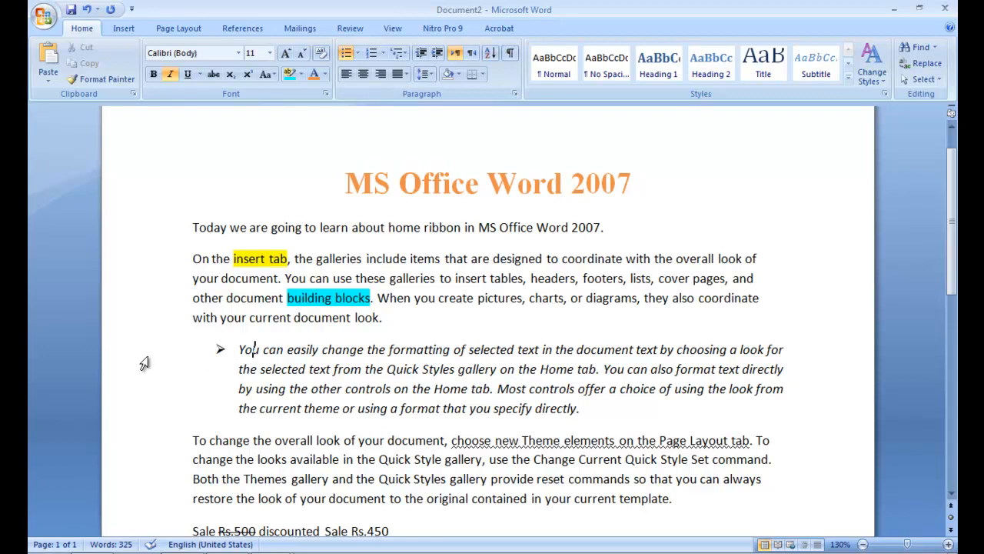
Step: Copy the bulleted italic paragraph's formatting with Format Painter to the paragraphs beginning "On the insert tab" and "To change the overall look"
left_click_drag(144, 360, 151, 425)
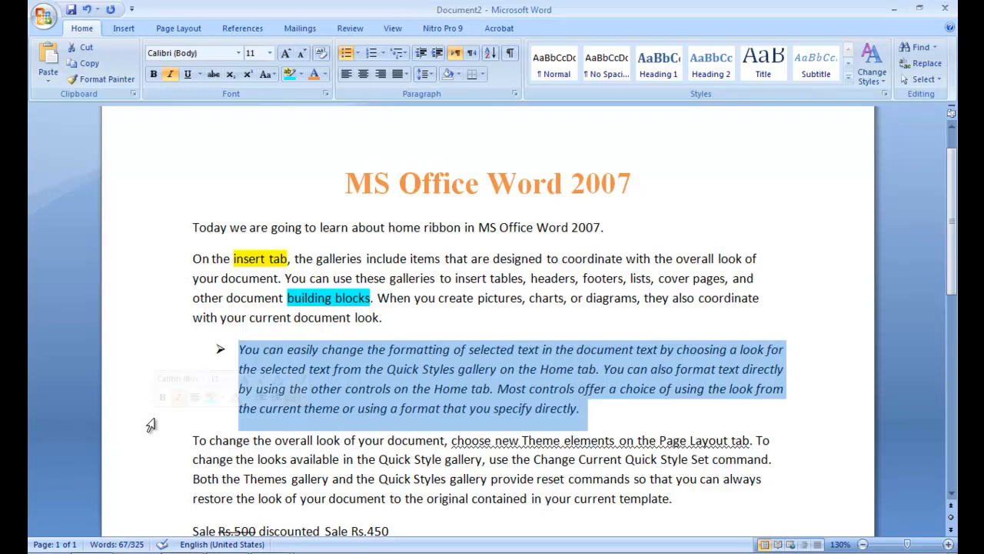
left_click(99, 80)
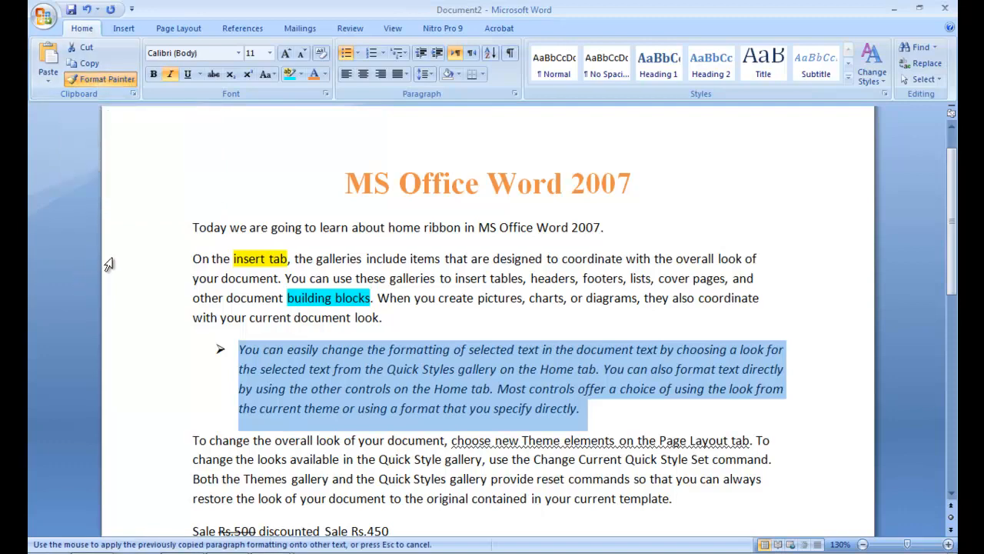
left_click_drag(109, 263, 118, 328)
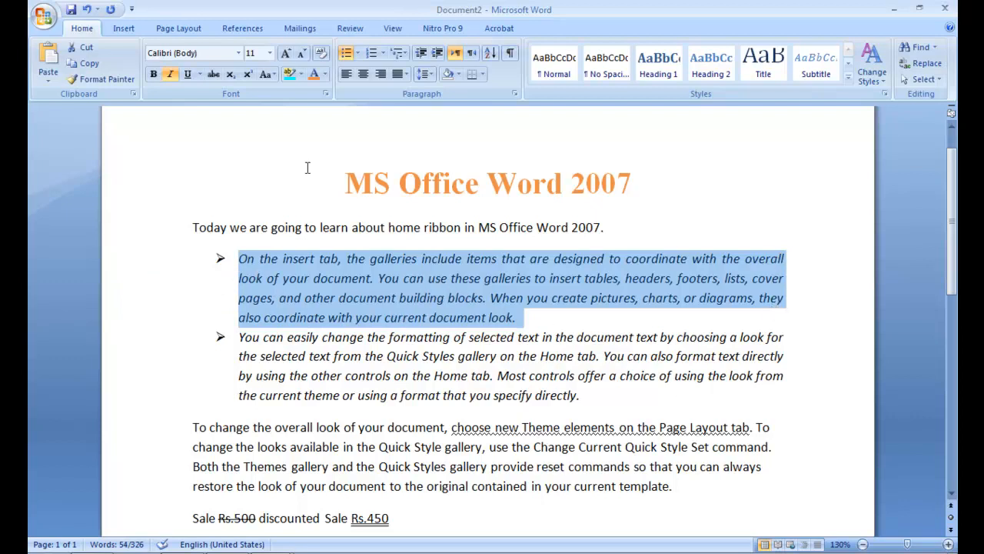
left_click(107, 80)
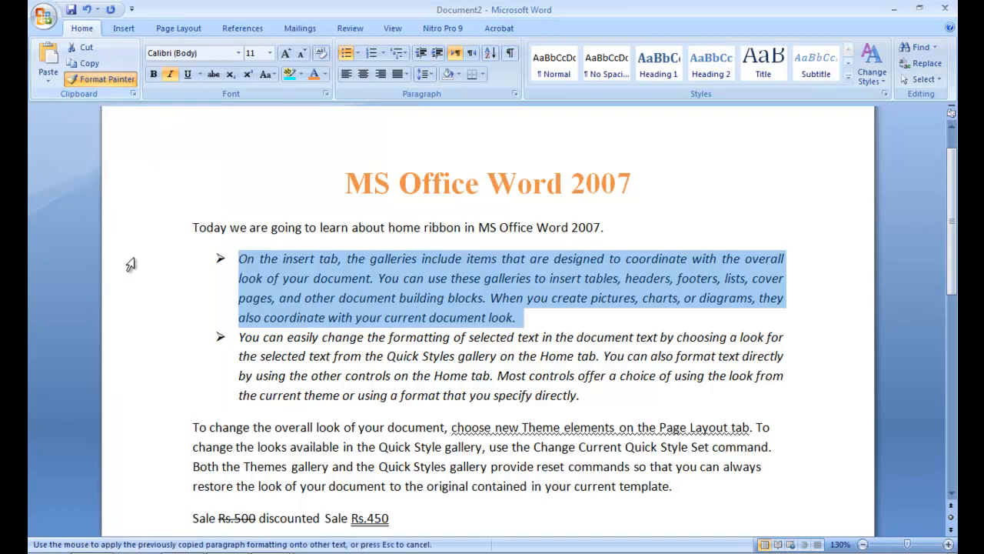
left_click_drag(168, 431, 177, 493)
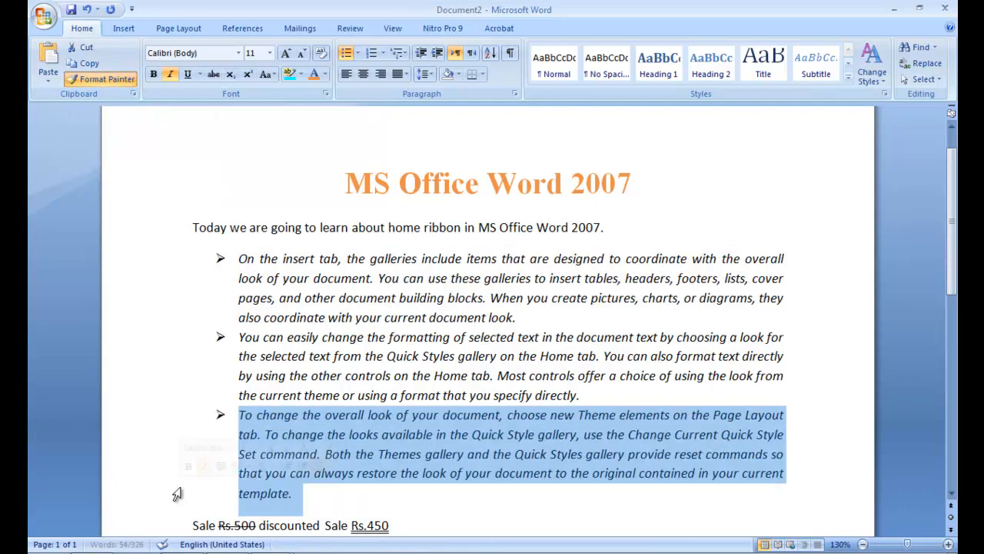
left_click(412, 476)
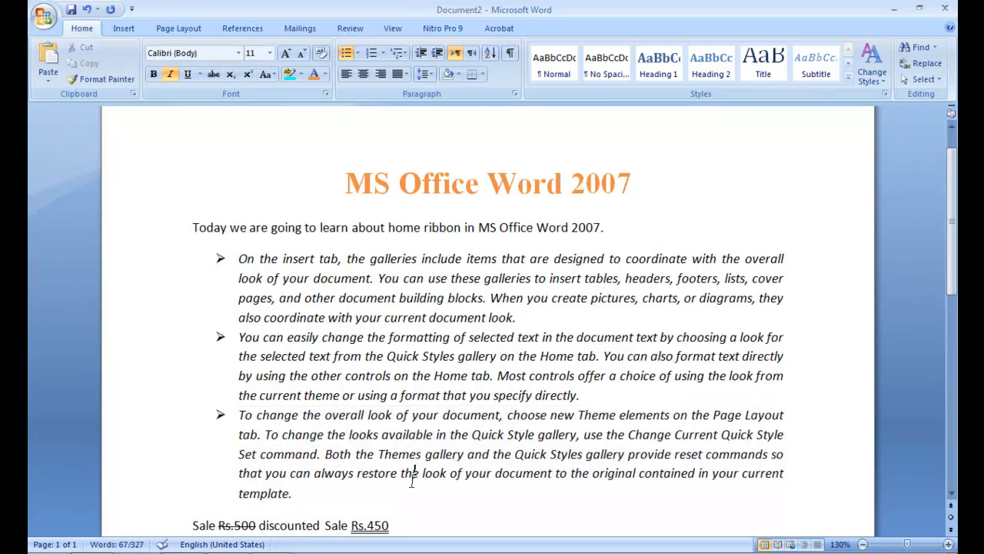
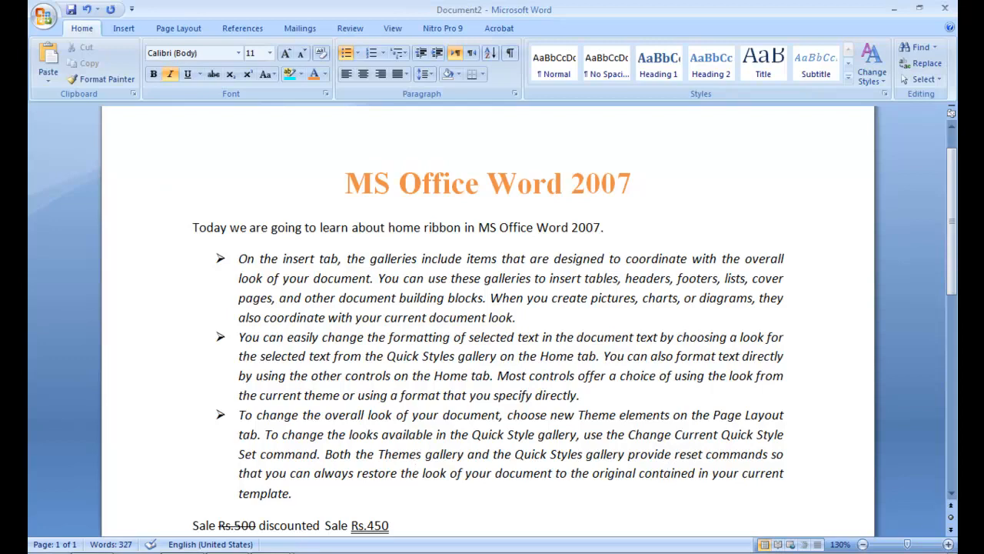
Step: Try increasing the indent of the entire document by two levels and decrease it again by two levels
left_click(864, 545)
left_click(863, 545)
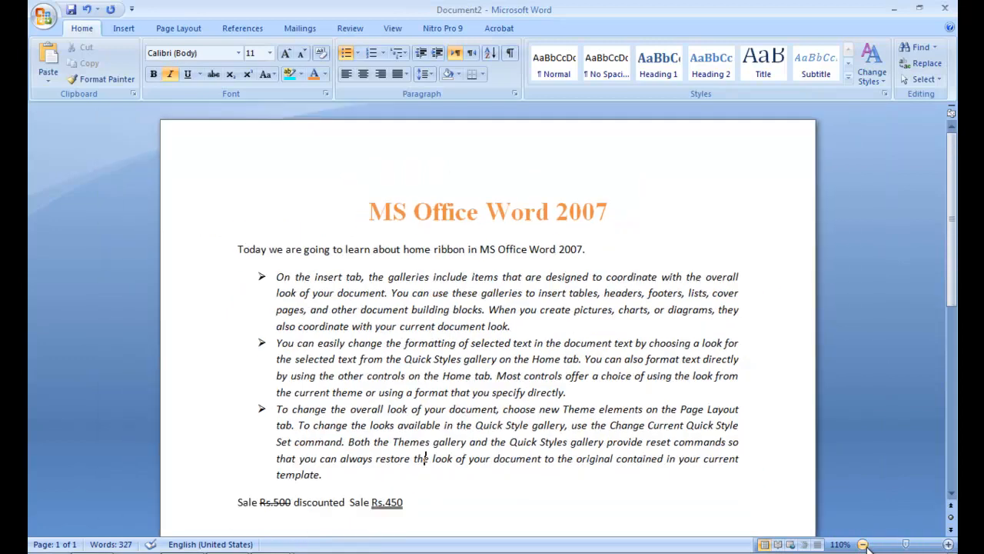
left_click(864, 544)
left_click(864, 545)
left_click(864, 545)
left_click(863, 544)
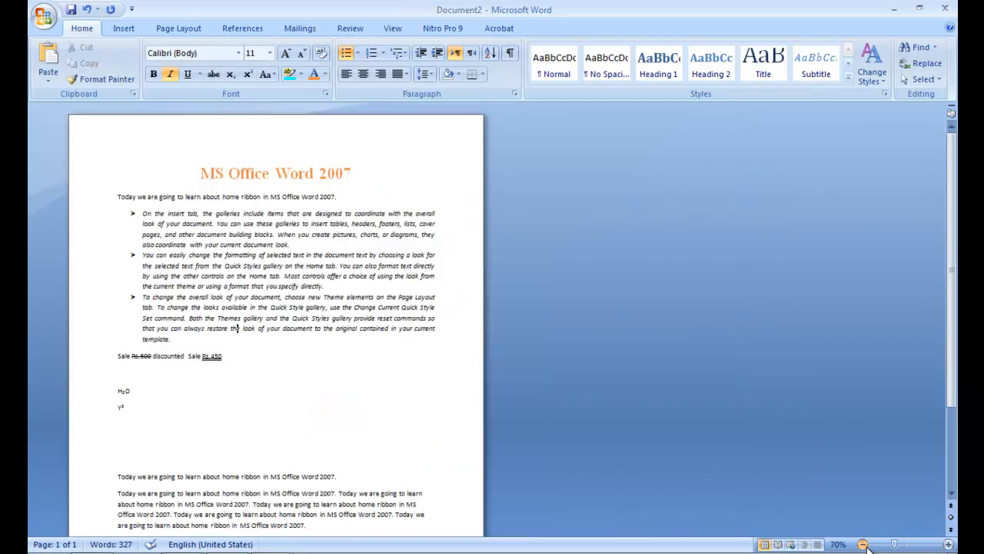
left_click(863, 545)
left_click(864, 544)
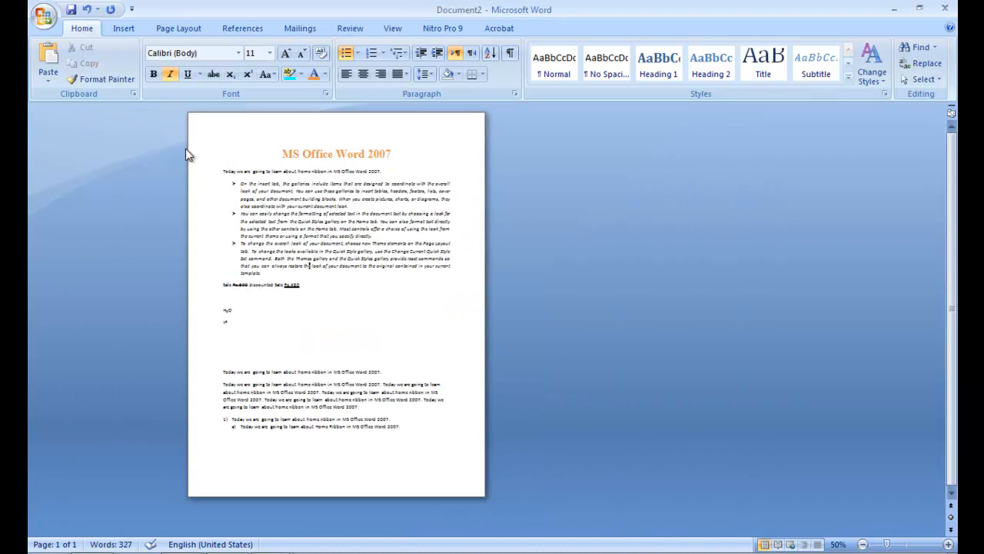
left_click_drag(193, 155, 204, 454)
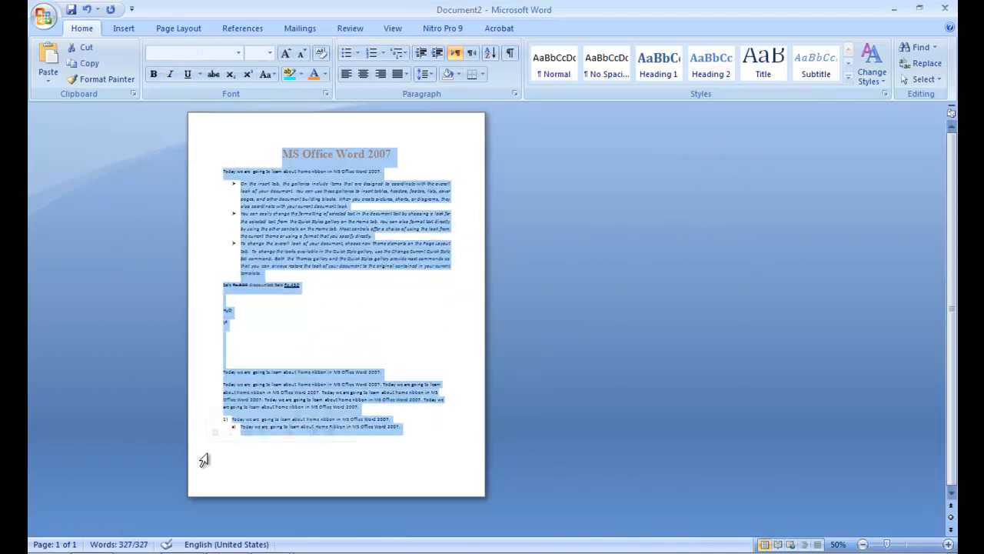
left_click(436, 53)
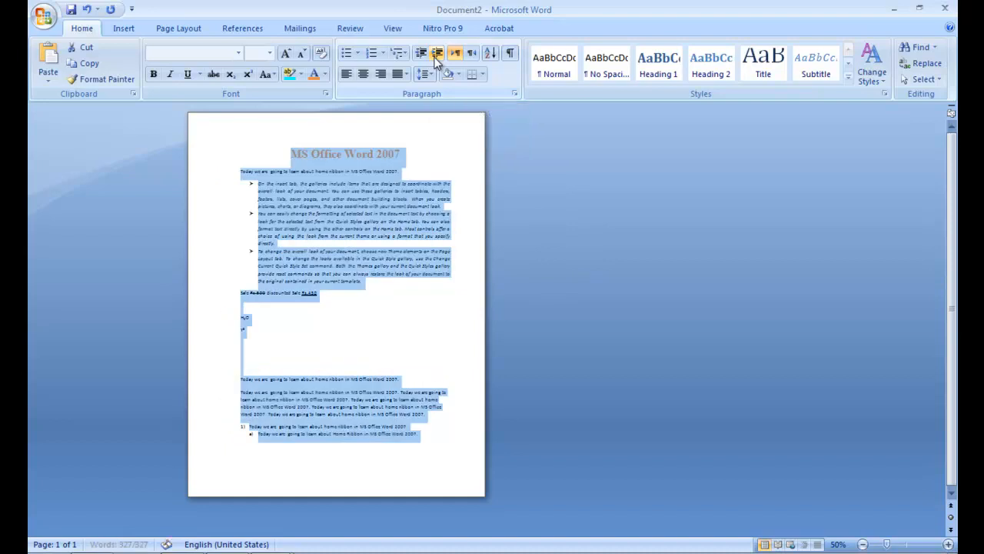
left_click(436, 55)
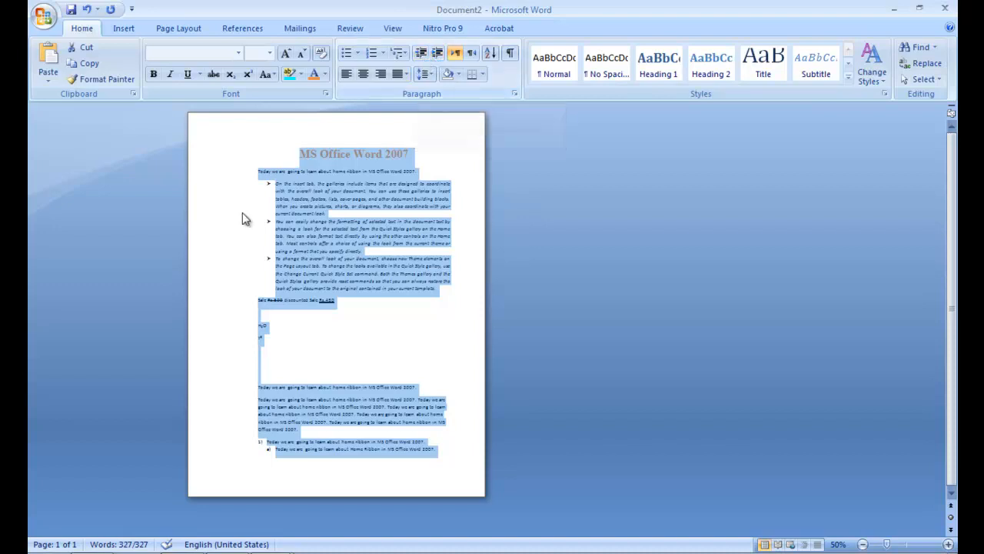
left_click(422, 54)
left_click(422, 53)
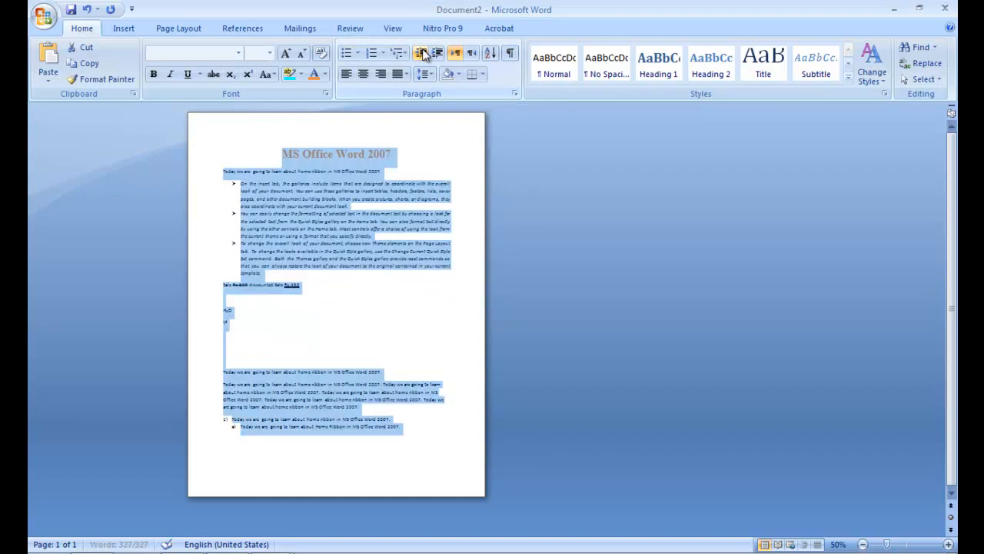
left_click(343, 239)
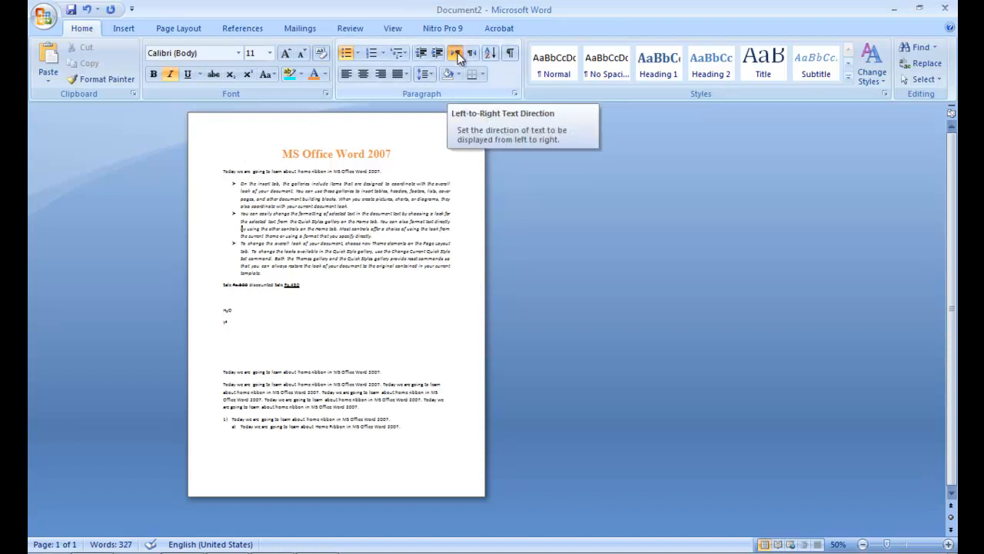
Step: Add a non-italic, unbulleted line "Yours truly," between the bulleted list and the Sale line, with a blank line above it
left_click(247, 290)
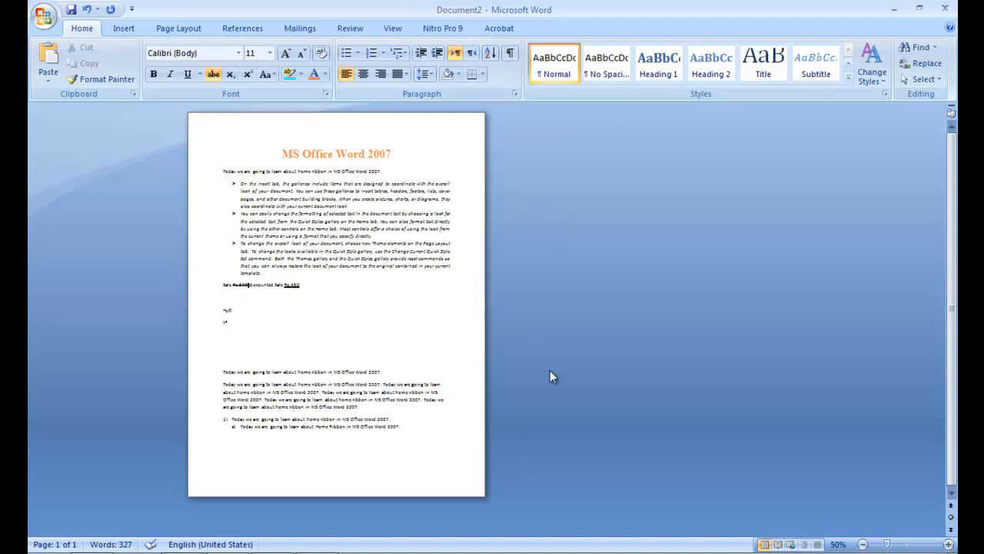
left_click(908, 544)
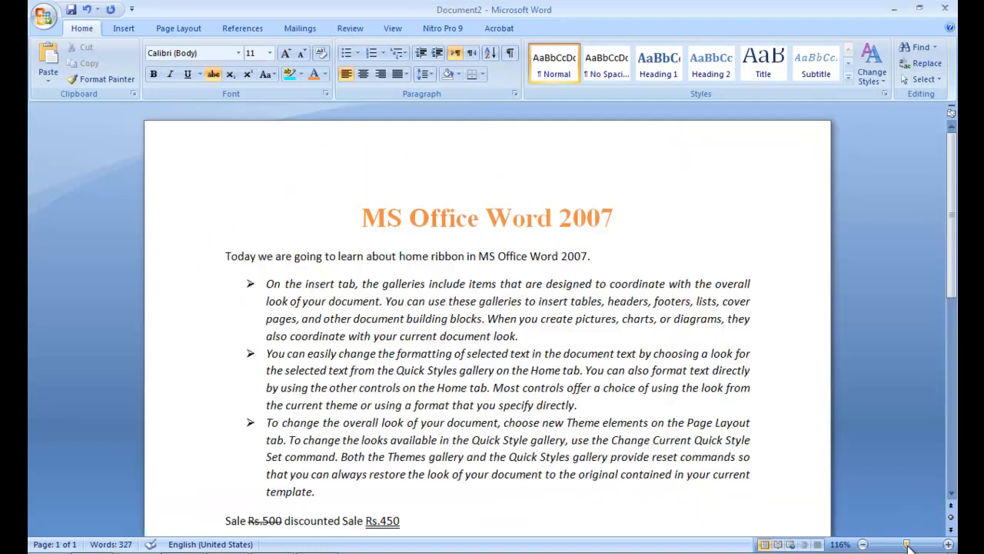
left_click_drag(953, 269, 953, 307)
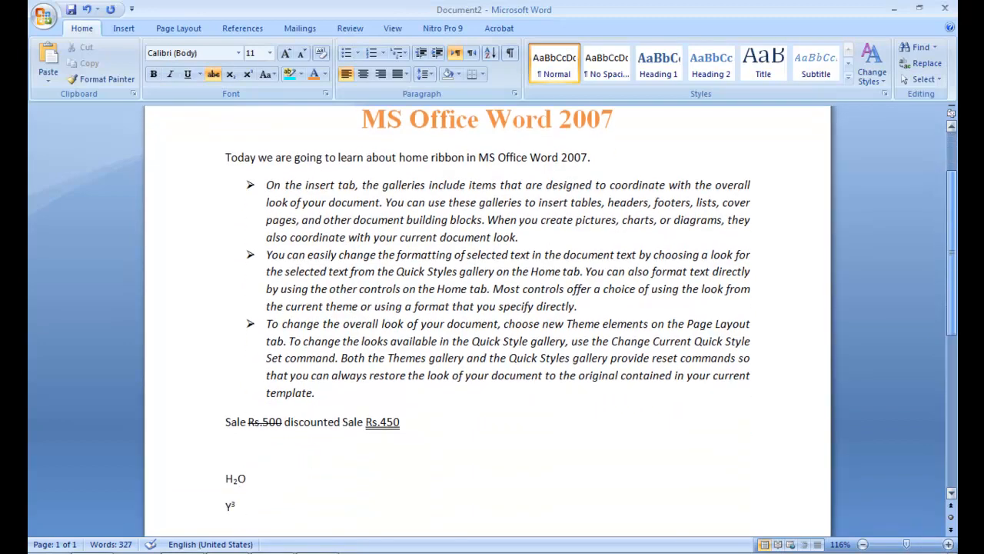
scroll(633, 323, "down", 1)
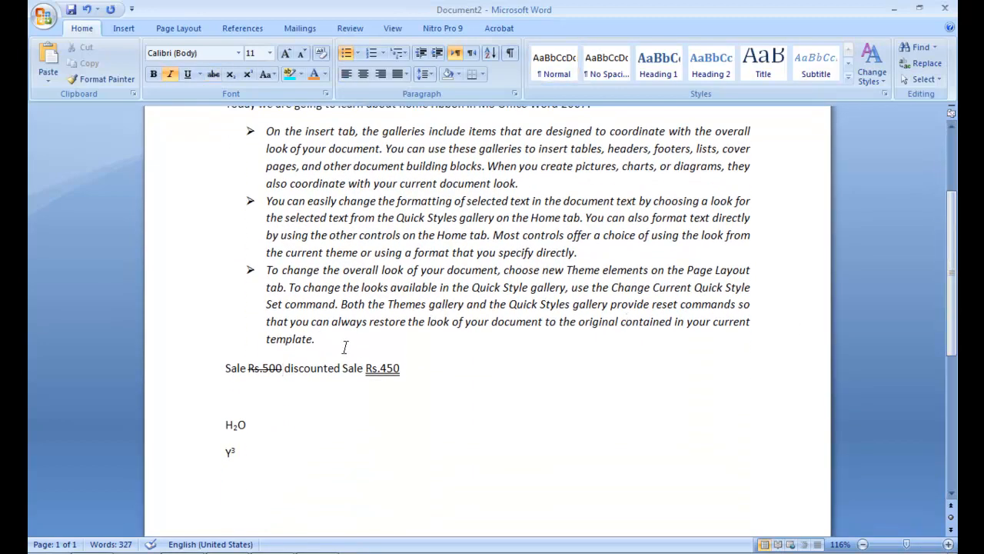
key("Return")
key("Return")
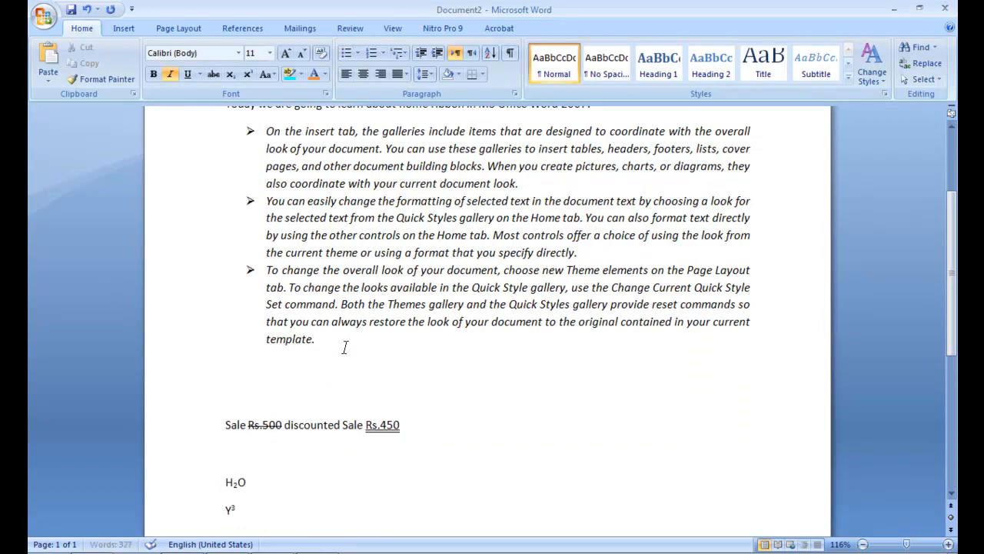
key("ctrl+i")
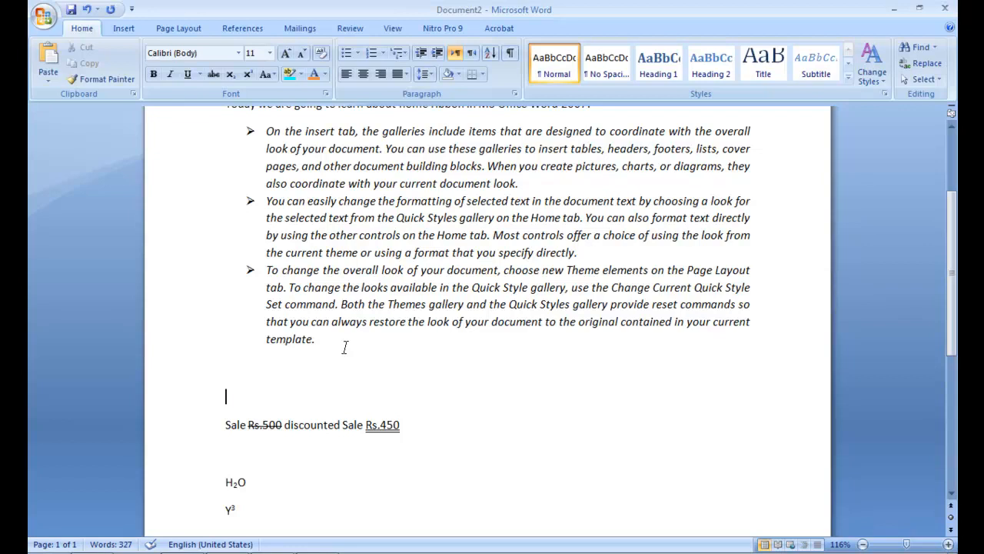
type("yours truly")
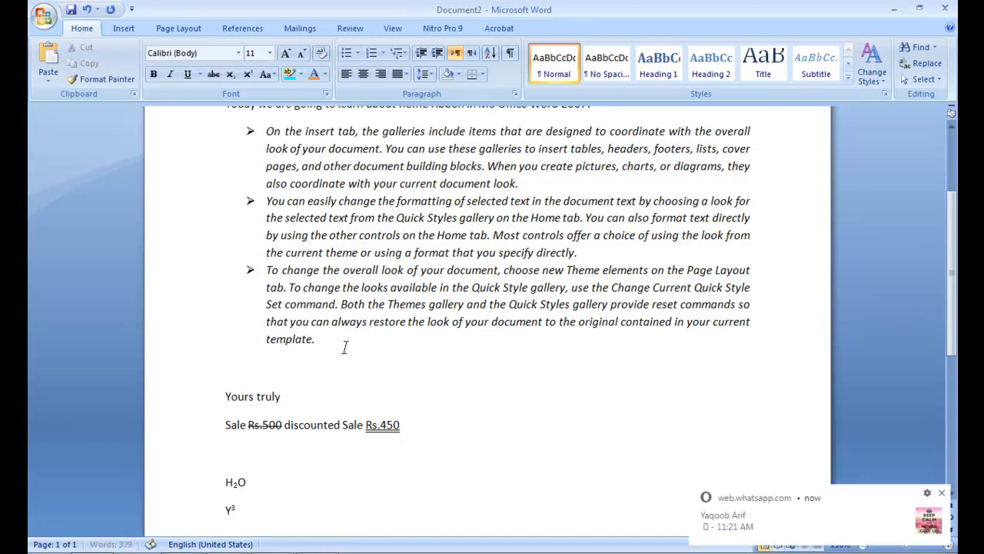
type(",")
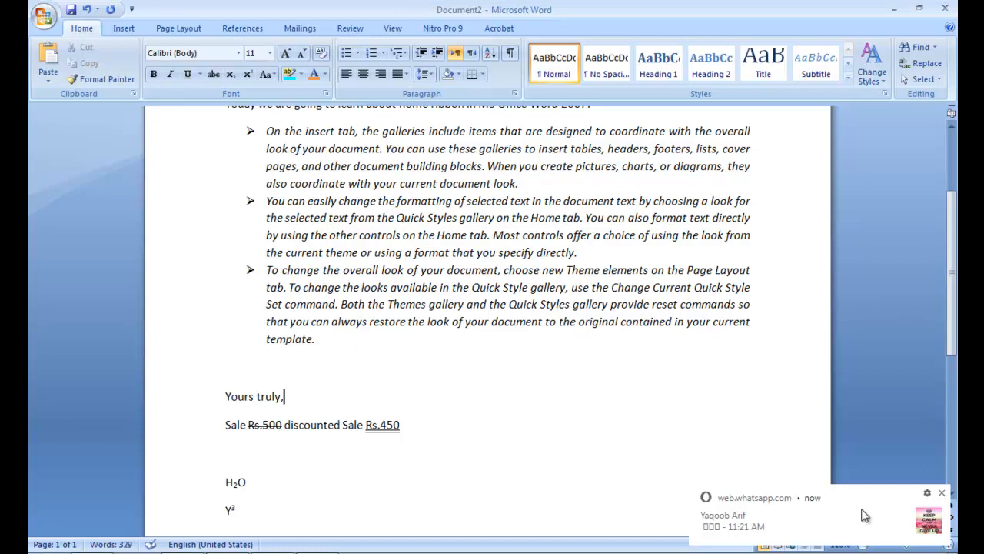
left_click(943, 493)
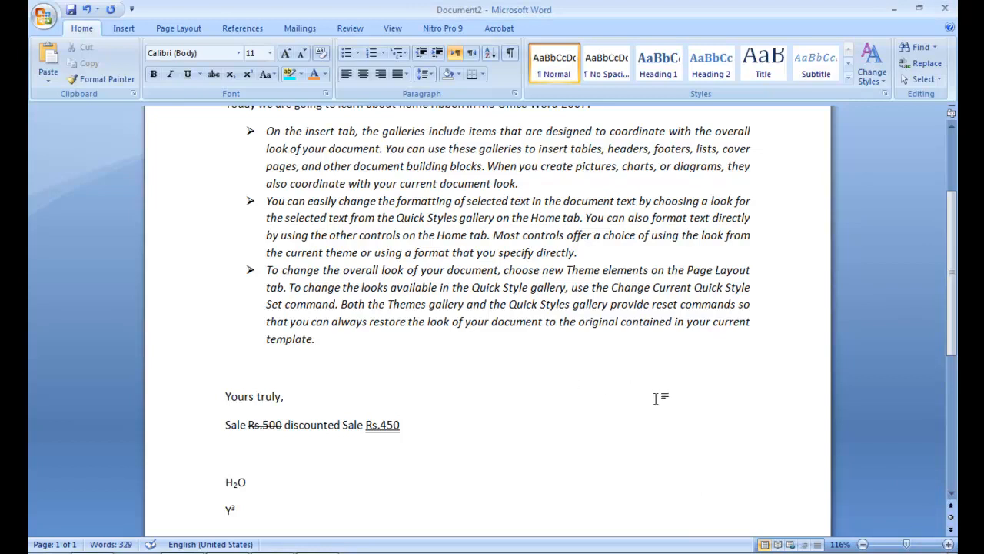
Step: Replace the "Yours truly," line with a fresh line "Yours truly" followed by two blank lines above the Sale line
key("ctrl+i")
key("Down")
key("shift+Down")
key("Delete")
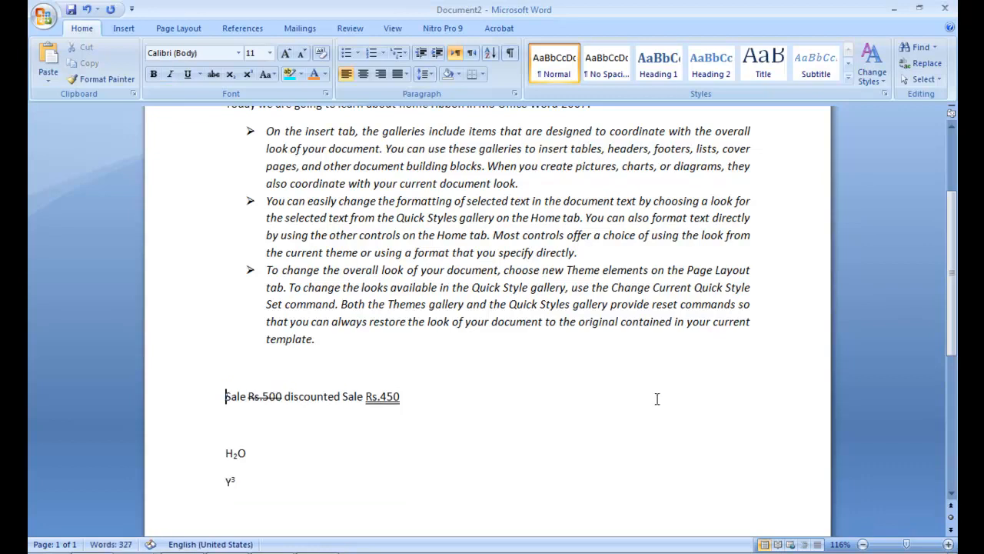
key("Return")
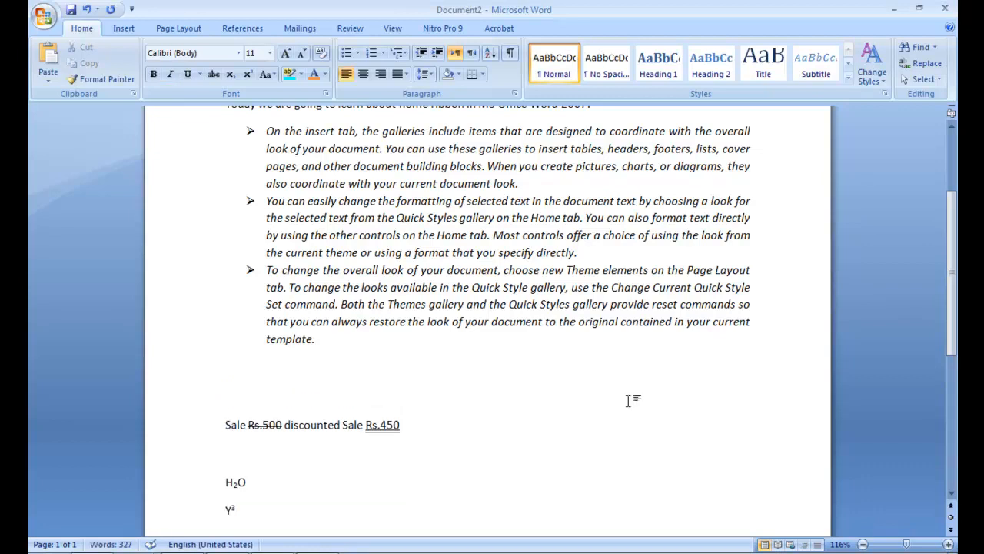
type("Yours truly")
key("Return")
key("Return")
key("Up")
key("Up")
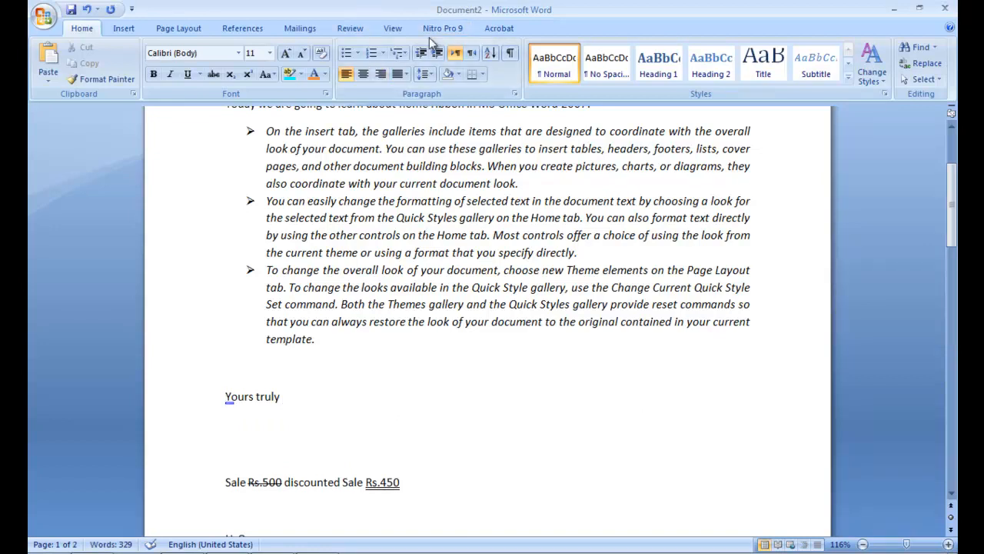
Step: Set the "Yours truly" line to right-to-left text direction and insert a blank line above it
left_click(471, 65)
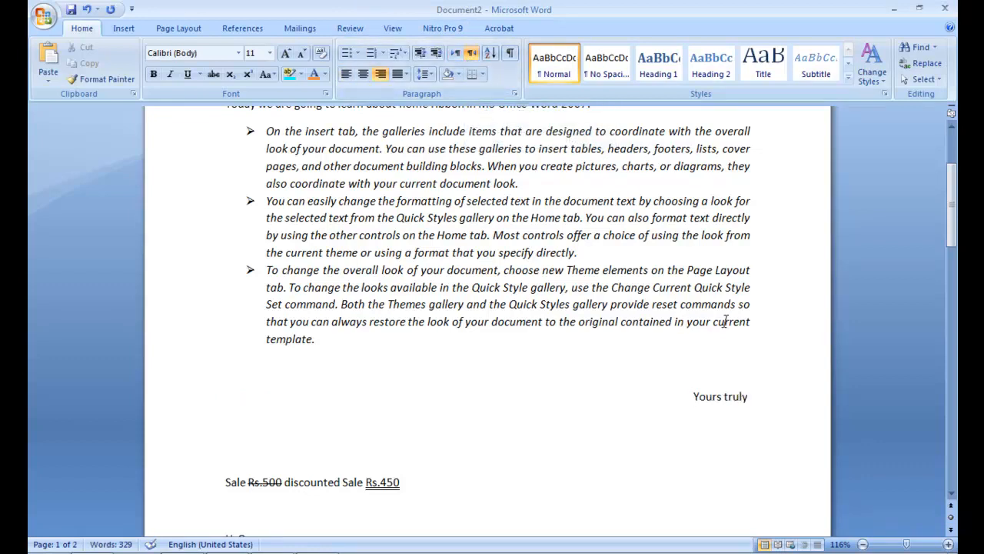
key("Return")
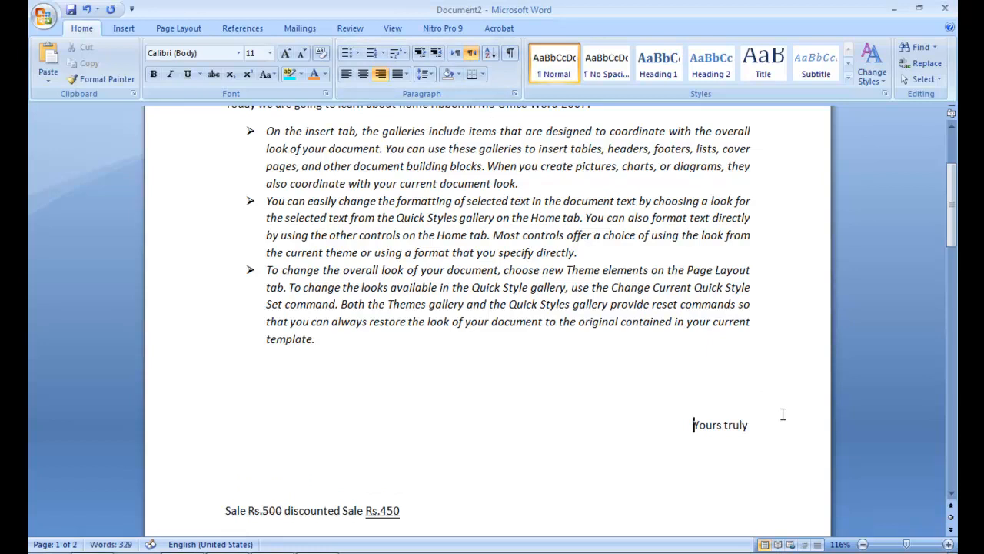
key("Up")
key("Down")
key("Down")
key("Up")
key("Up")
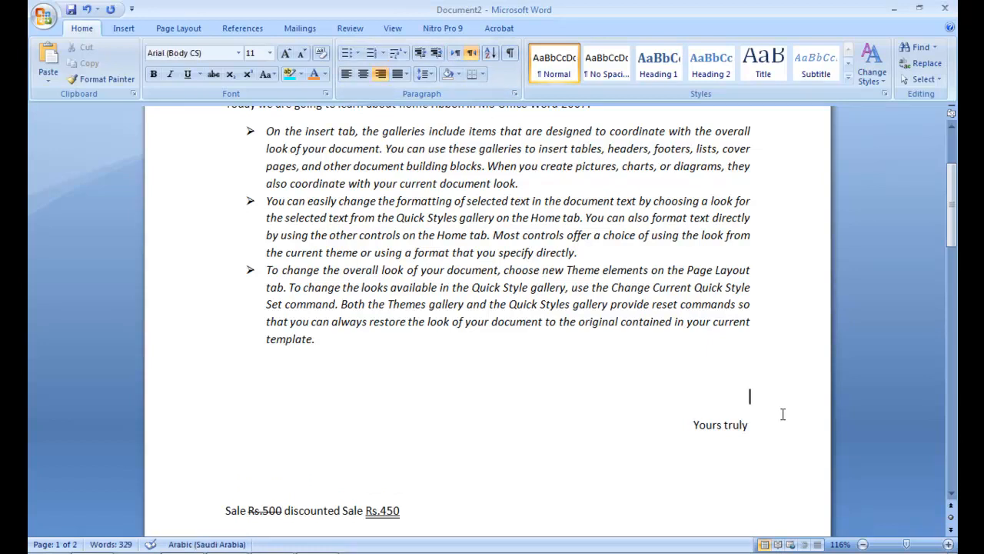
Step: Add an "Administrator HR" line directly beneath "Yours truly" in the same right-to-left direction, followed by a new blank line
key("Up")
key("Down")
key("Up")
key("Down")
key("Up")
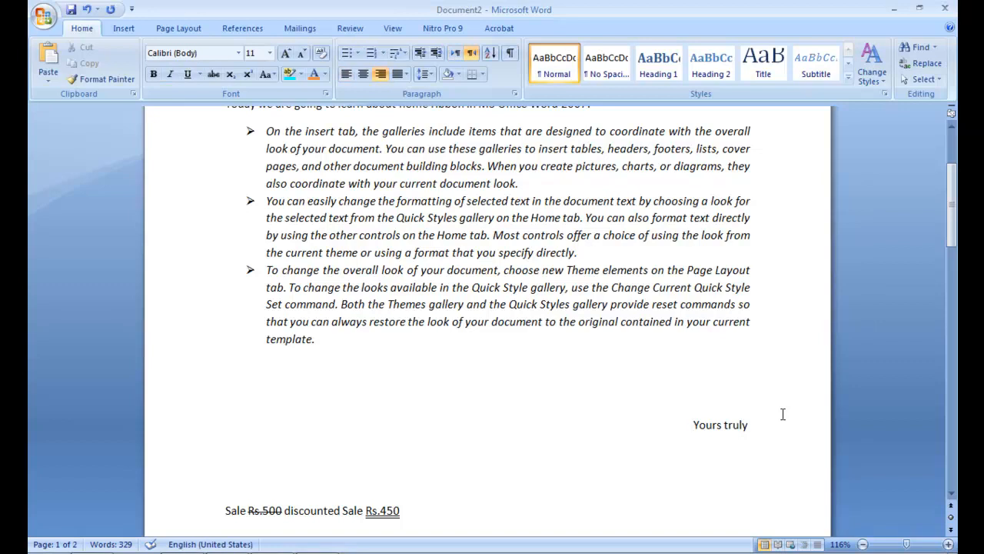
key("Return")
key("BackSpace")
key("End")
key("Home")
key("End")
key("Return")
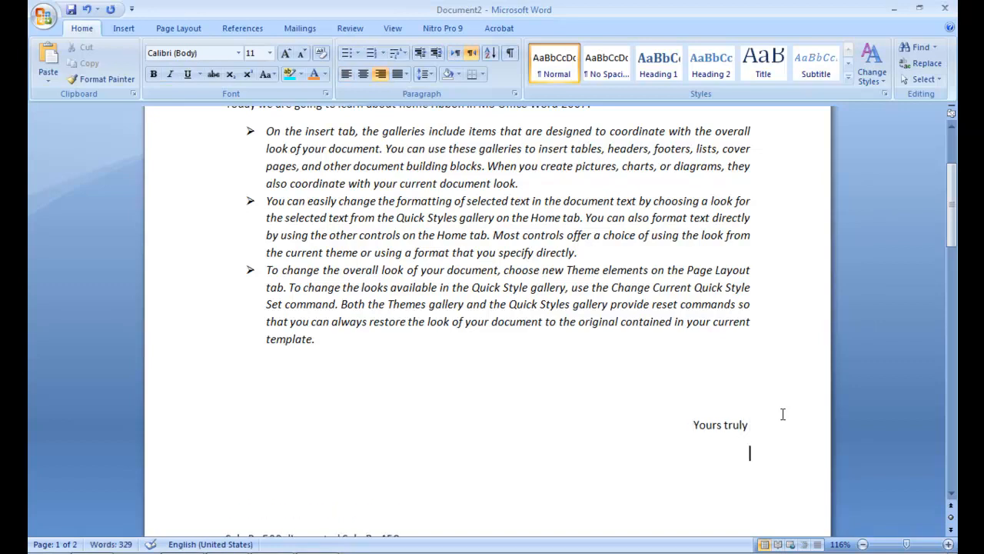
type("Administra")
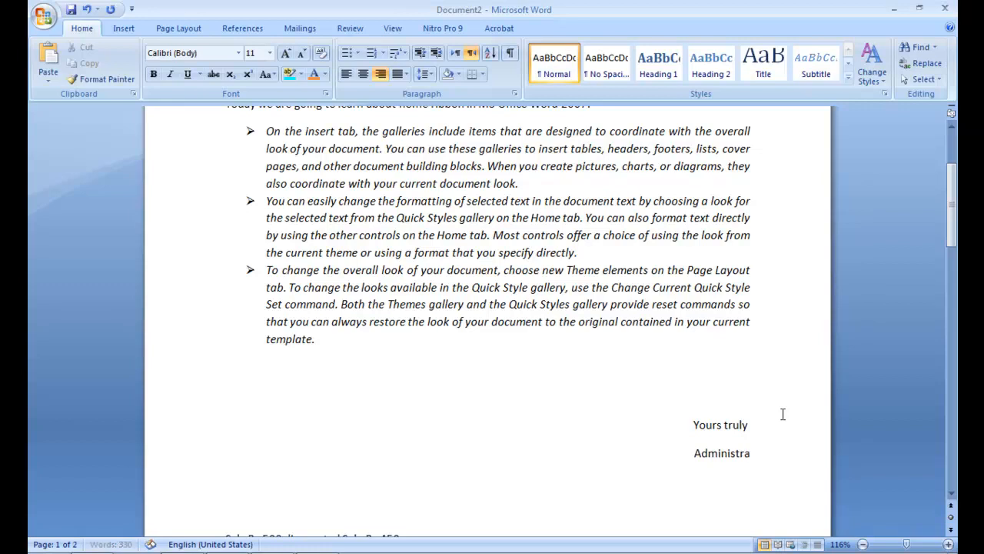
type("tor")
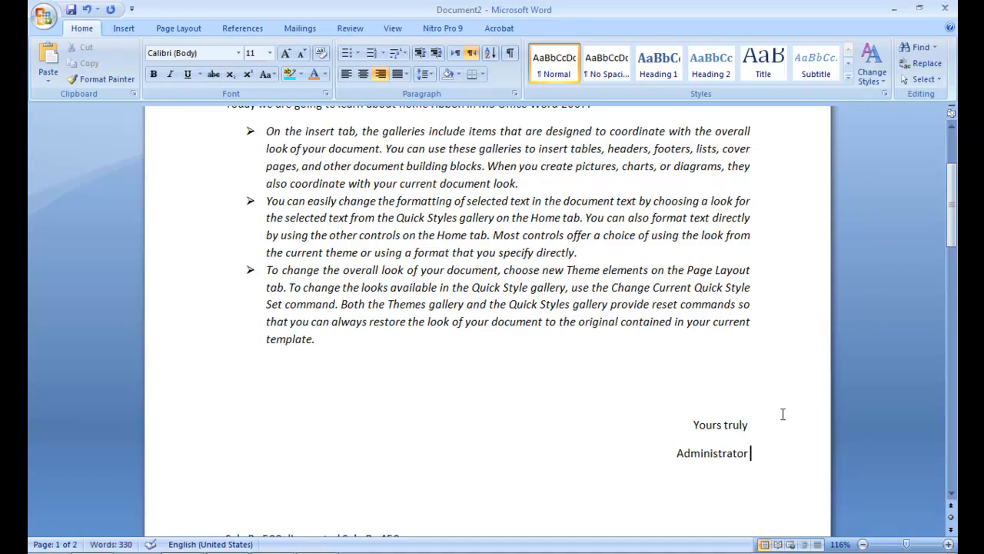
type(" HR")
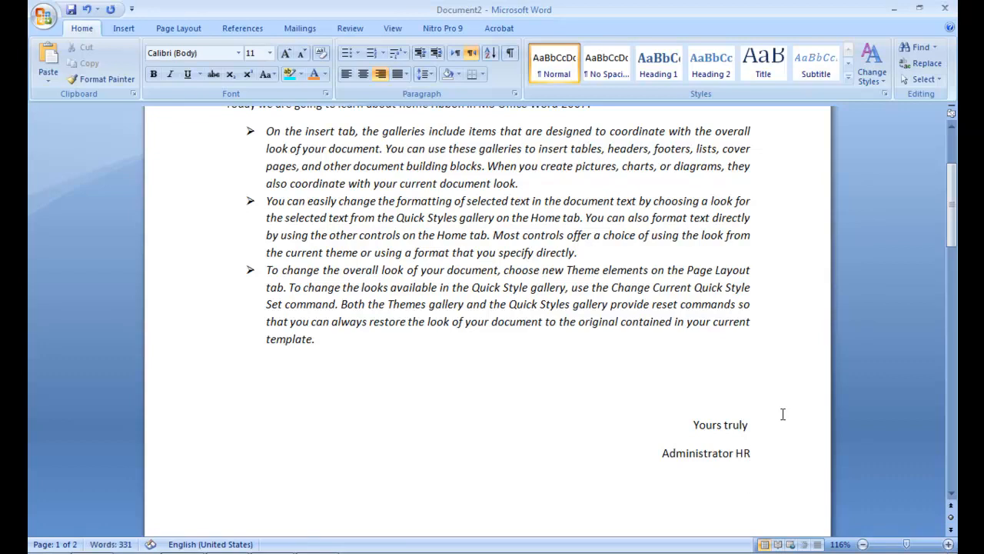
key("Return")
Step: End the numbered list after item a) on page 2 and add several blank lines below it
left_click(565, 202)
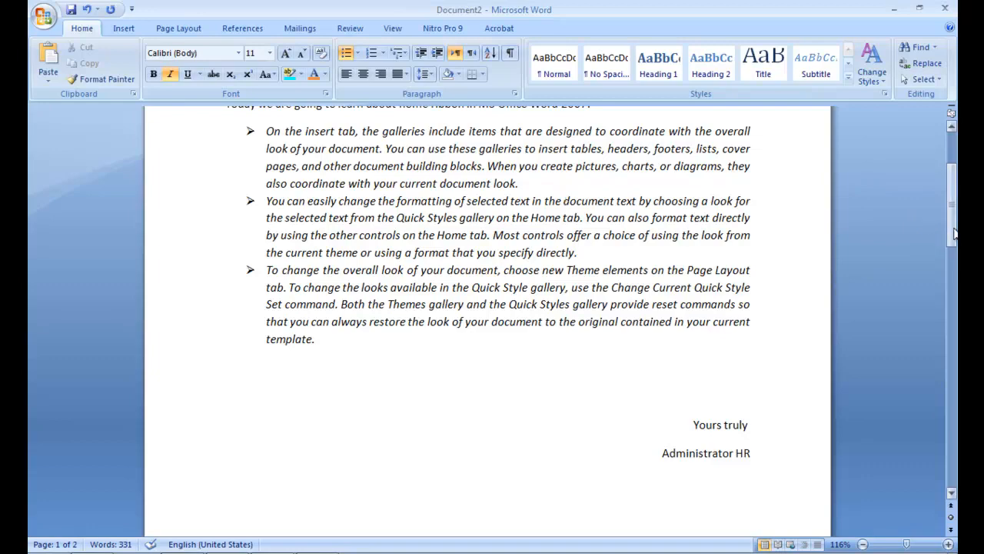
left_click_drag(954, 234, 952, 313)
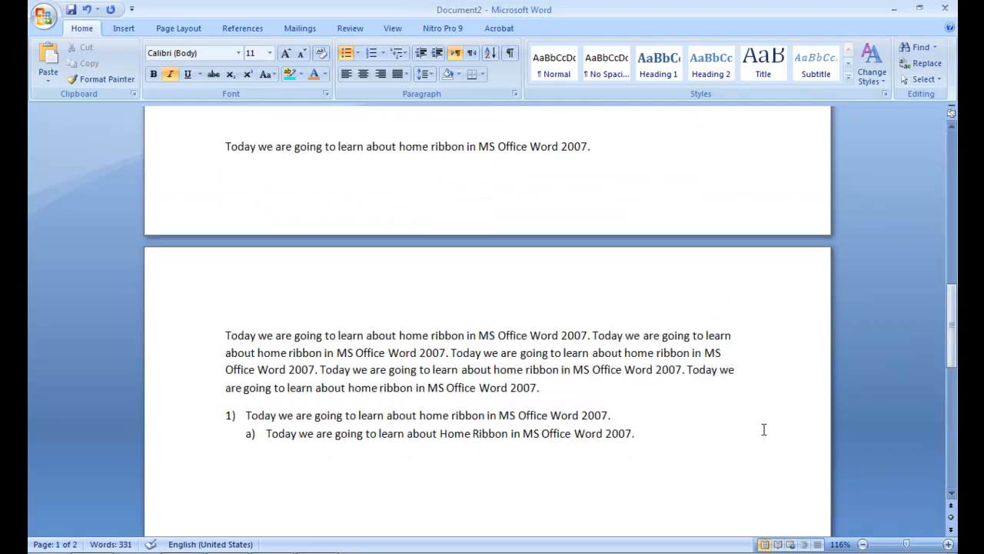
left_click(697, 436)
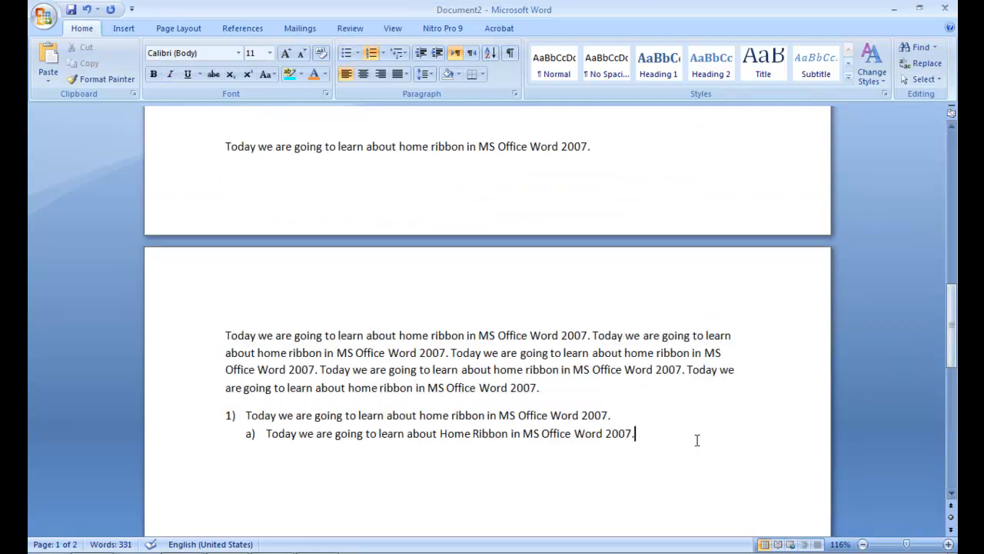
left_click(895, 546)
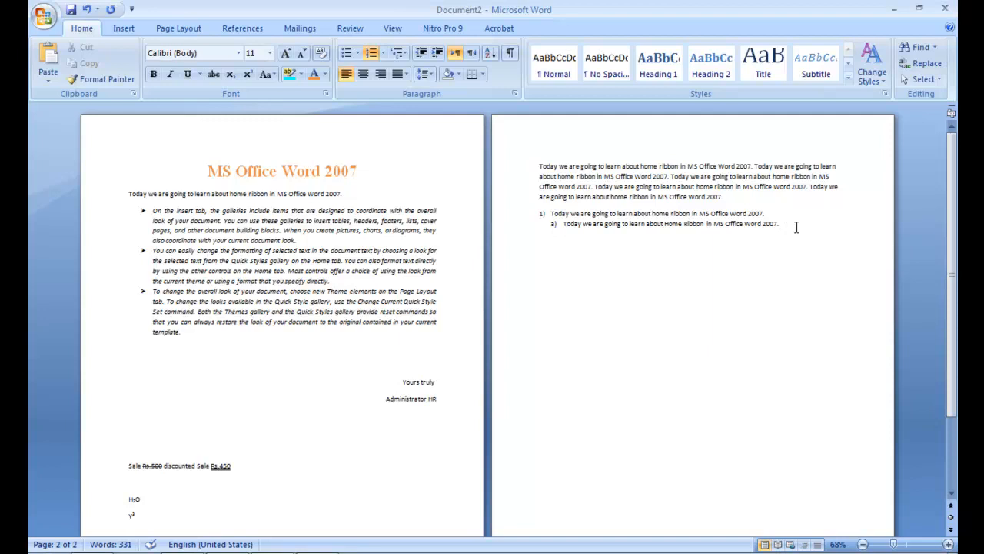
key("Return")
key("Return")
key("Return")
key("Return")
key("Return")
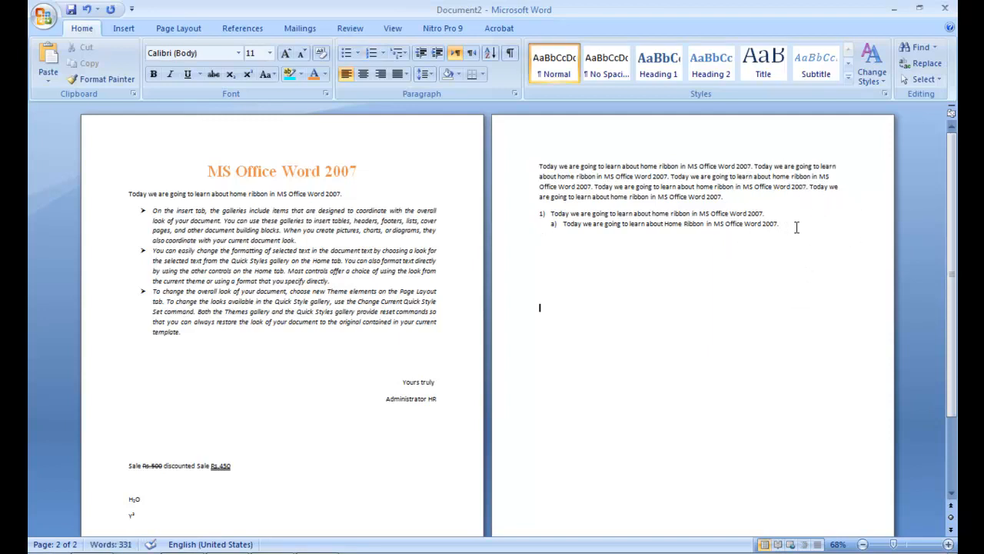
Step: Generate sample paragraphs below the numbered list on page 2 using =rand()
type("=rand()")
key("Return")
key("Up")
key("Up")
key("Up")
key("Up")
key("Up")
key("Up")
key("Up")
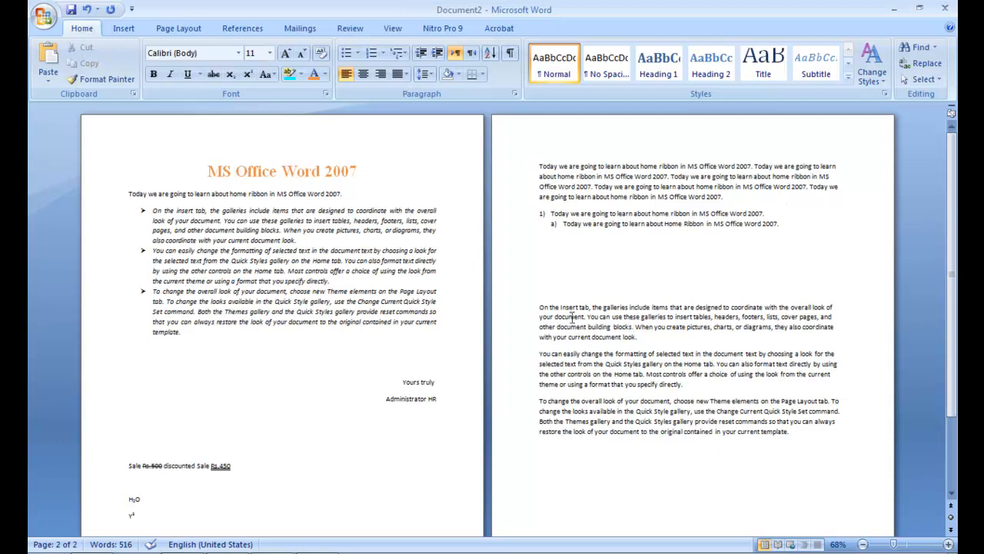
Step: Apply Outside Borders around the three sample paragraphs on page 2
left_click_drag(541, 307, 788, 471)
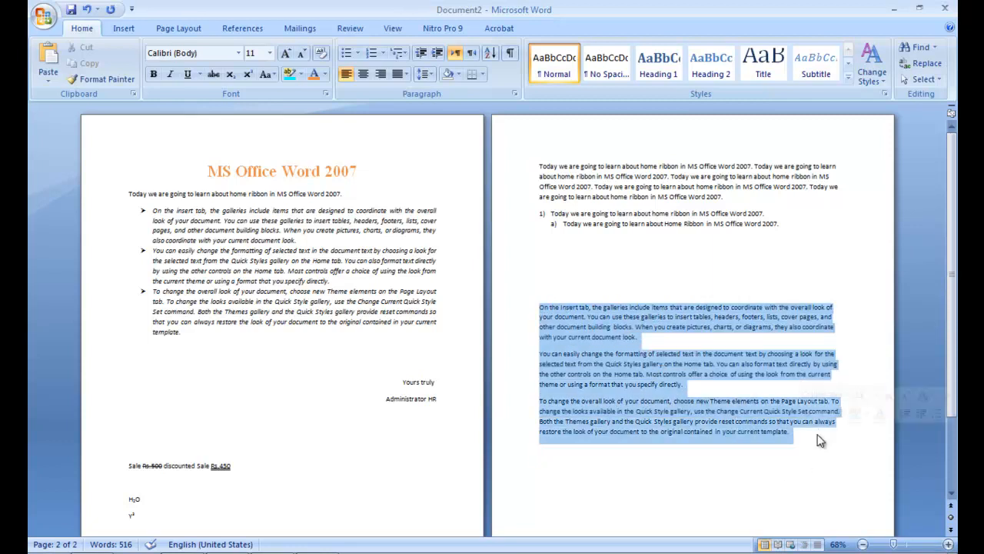
left_click(483, 77)
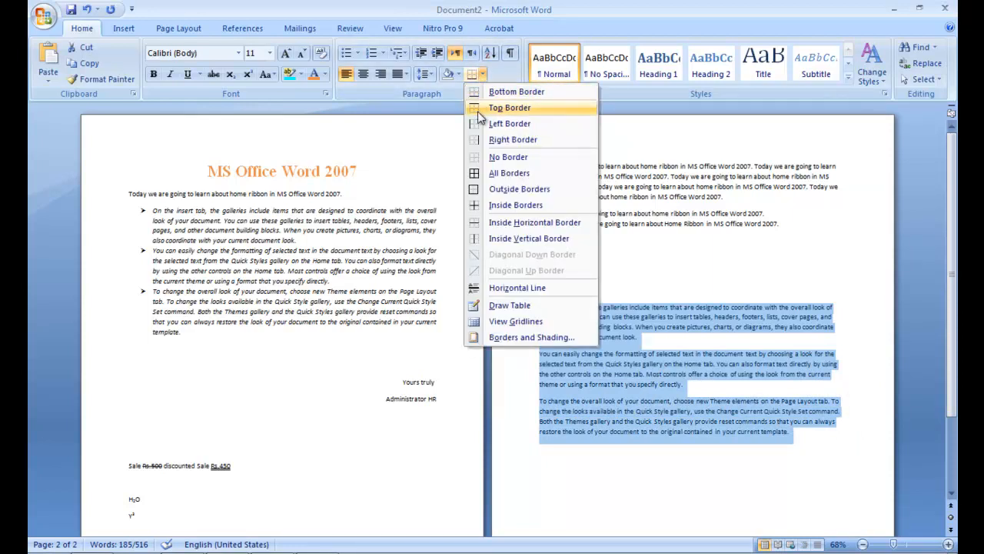
left_click(494, 189)
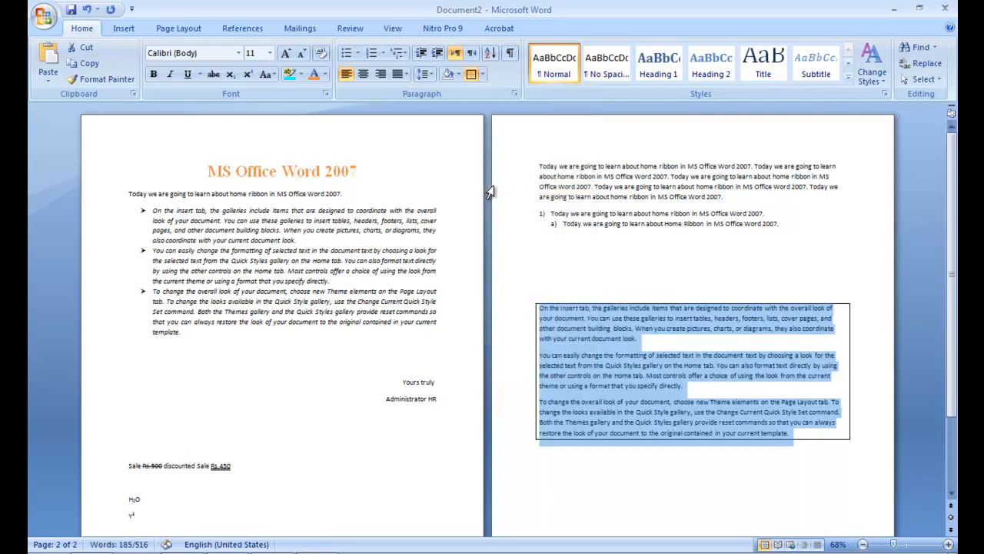
left_click(775, 403)
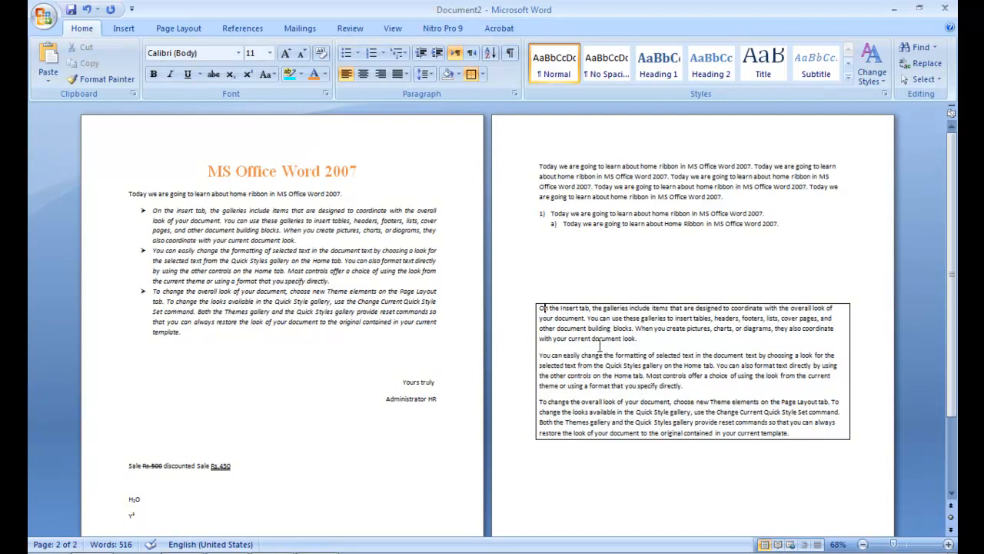
Step: Apply All Borders to the three sample paragraphs on page 2 so each sits in its own box
left_click(788, 435)
left_click_drag(801, 436, 736, 319)
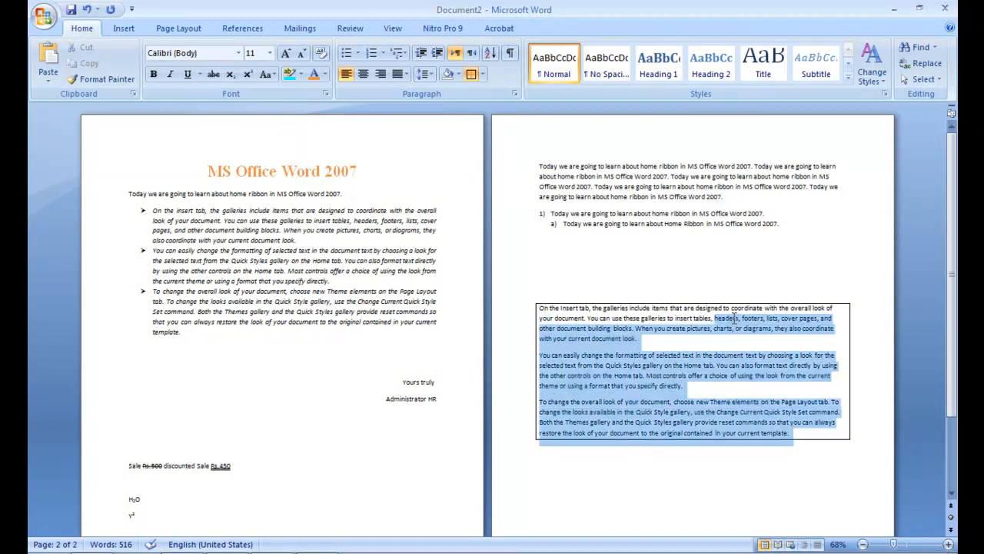
left_click(482, 75)
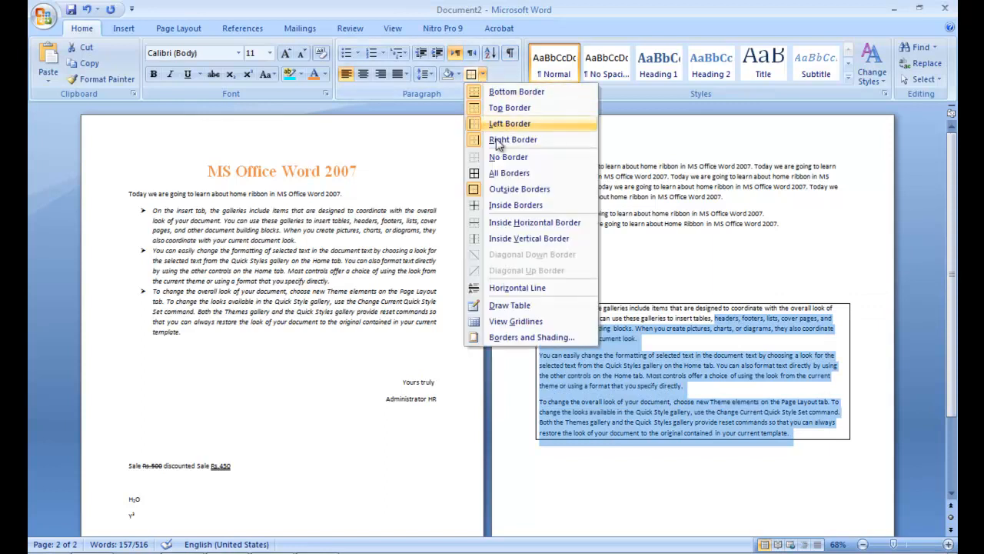
left_click(508, 174)
left_click(860, 465)
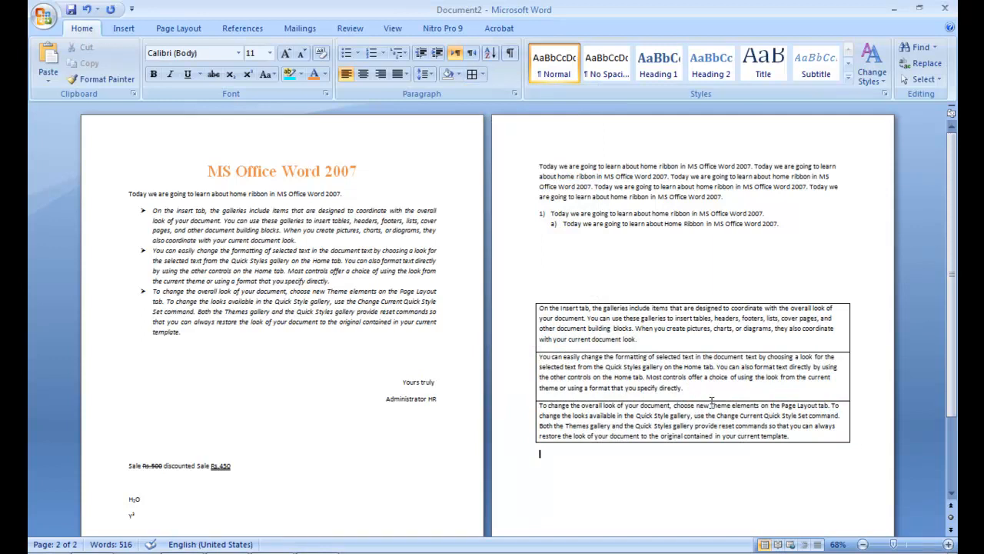
Step: Shade the third bordered paragraph light blue, the second orange and the first a pale blue theme color
left_click(457, 75)
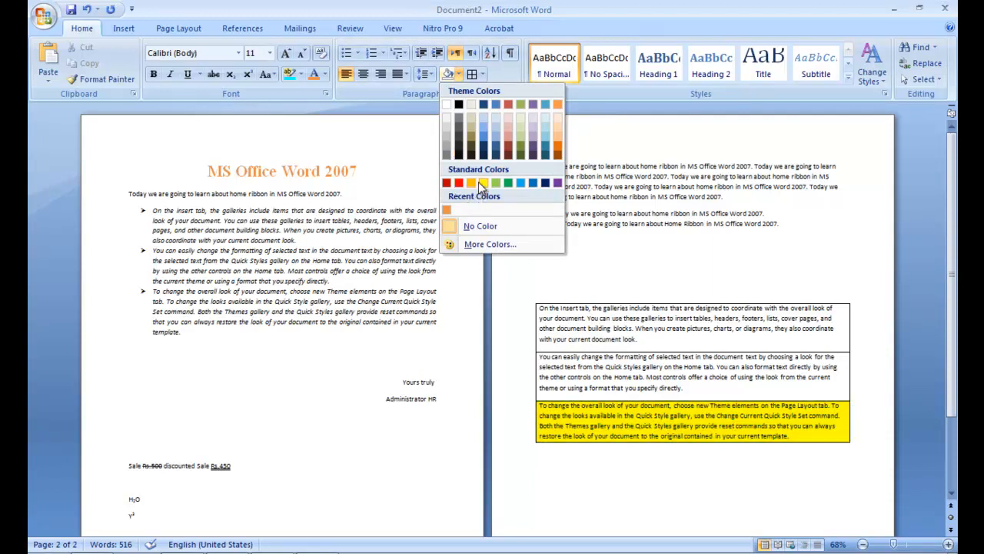
left_click(522, 181)
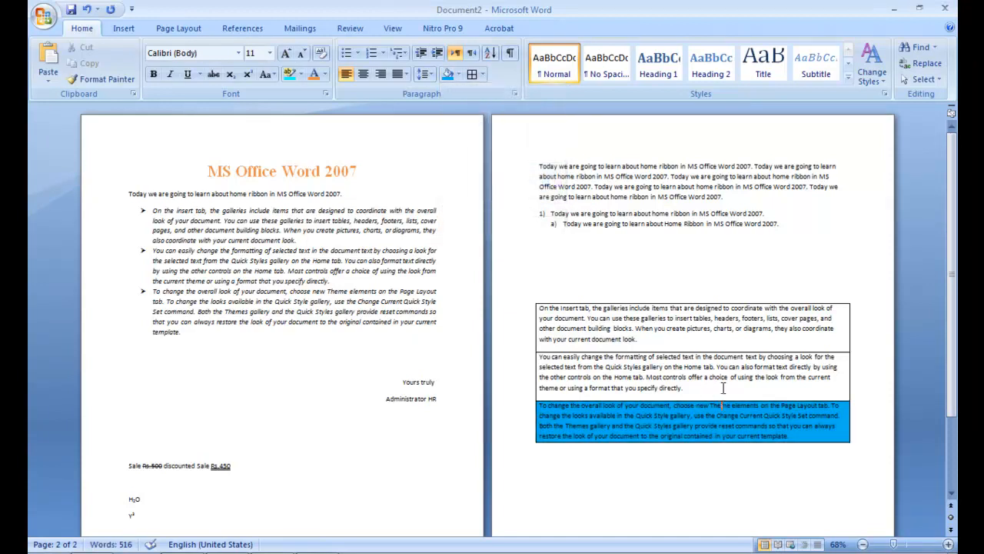
left_click(459, 75)
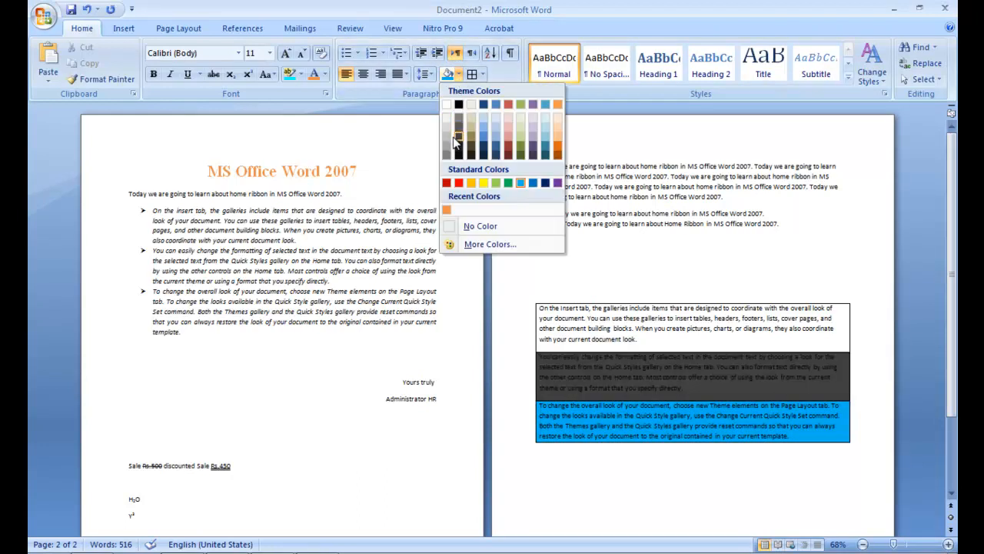
left_click(470, 183)
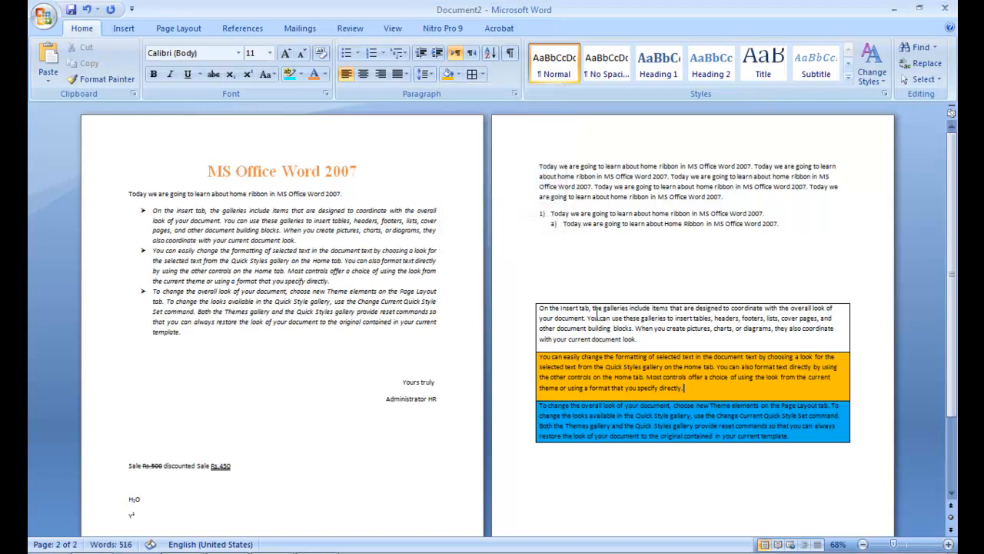
left_click(460, 75)
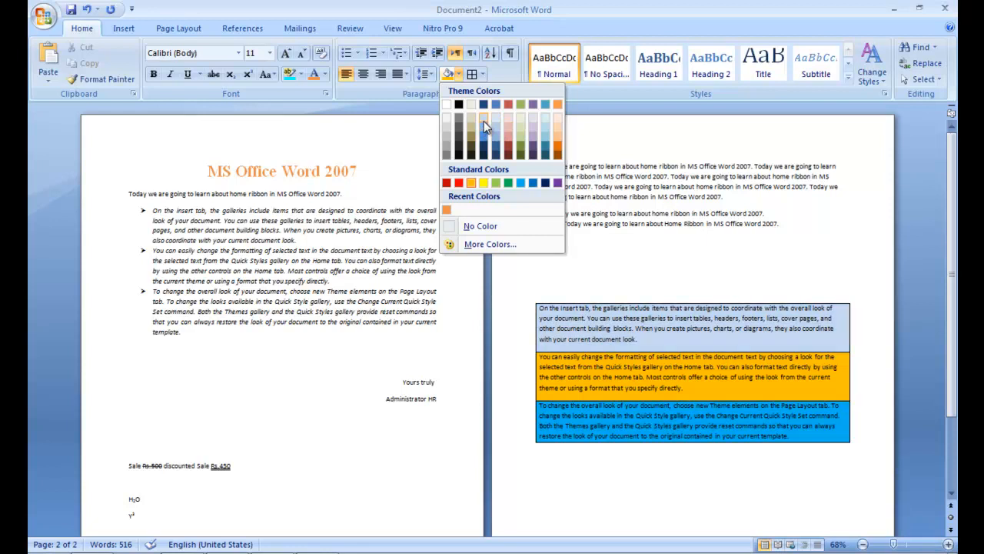
left_click(484, 121)
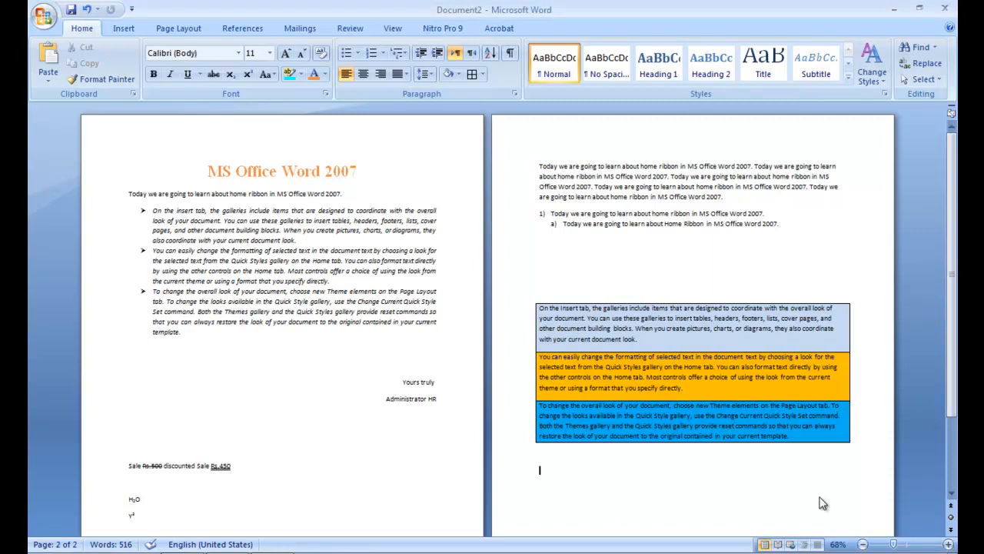
Step: Enter a list of five first names on separate lines below the shaded paragraphs
type("Zeshan")
key("Return")
type("Kashi")
key("Return")
type("Salma")
type("n")
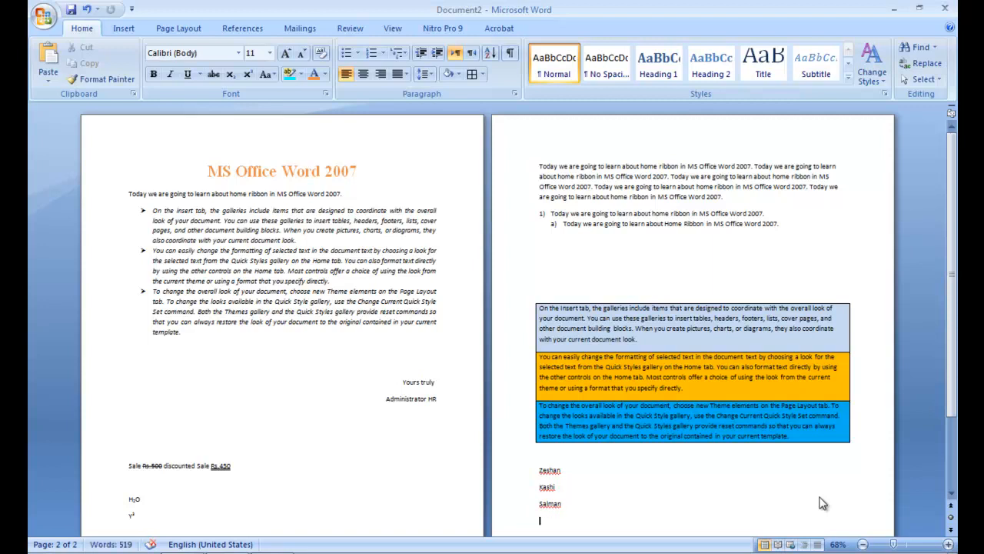
type("Tahir")
key("Return")
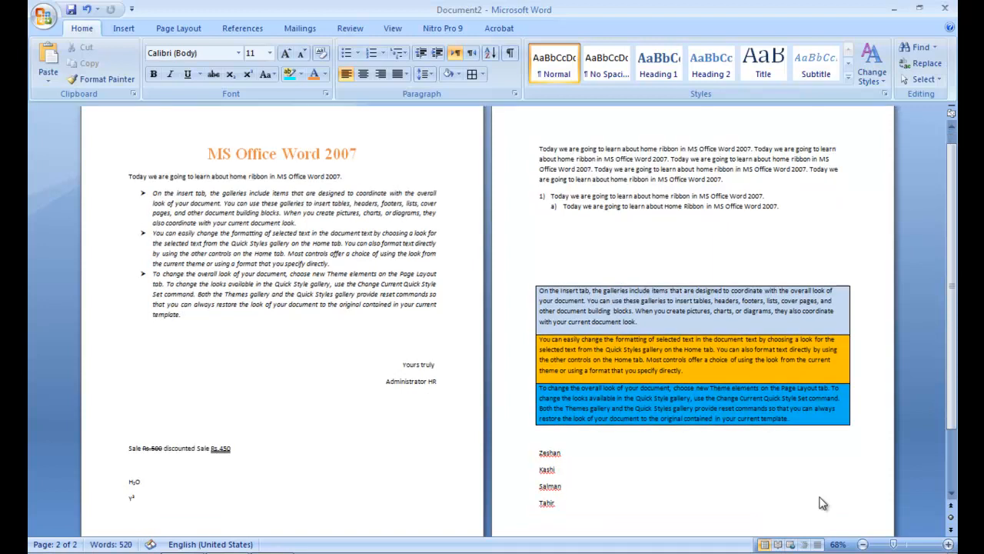
type("Iq")
type("rees")
key("Return")
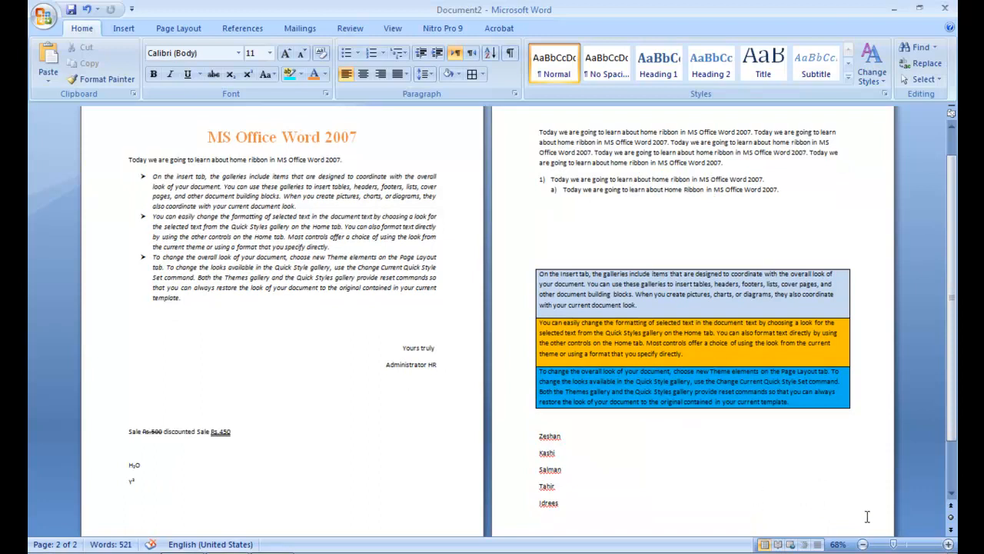
Step: Sort the five names by paragraphs as text in ascending order with no header row, and repeat the same sort once
left_click(906, 548)
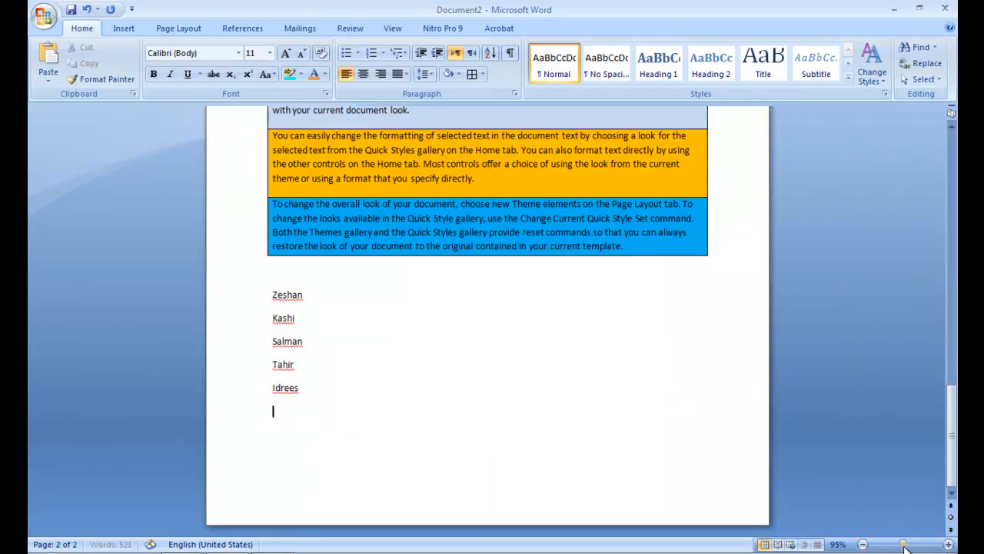
left_click(913, 547)
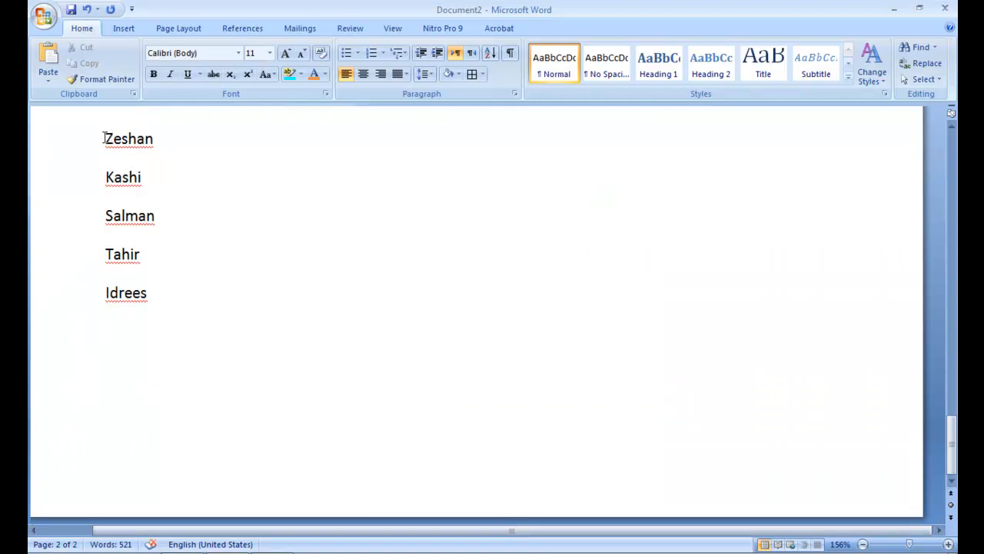
left_click_drag(93, 147, 171, 300)
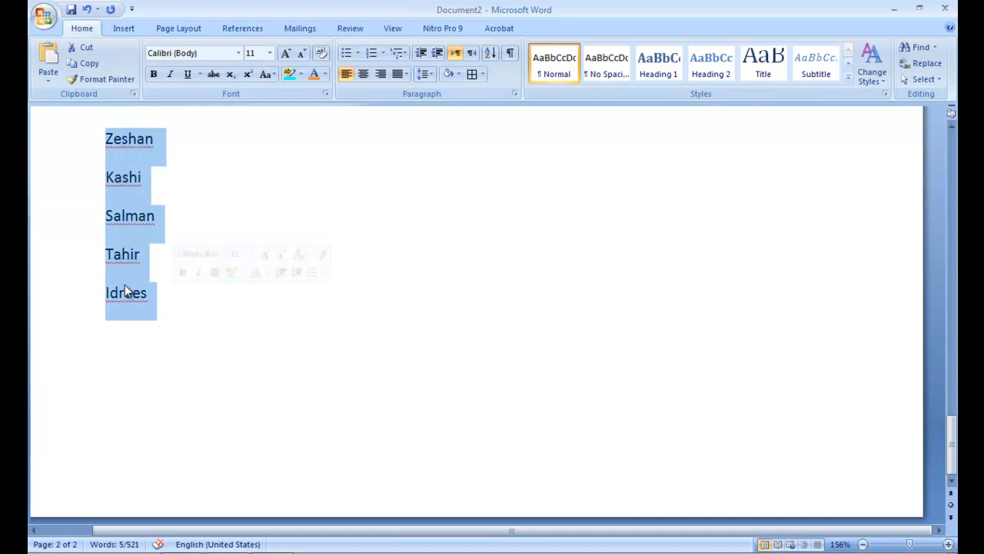
left_click(489, 55)
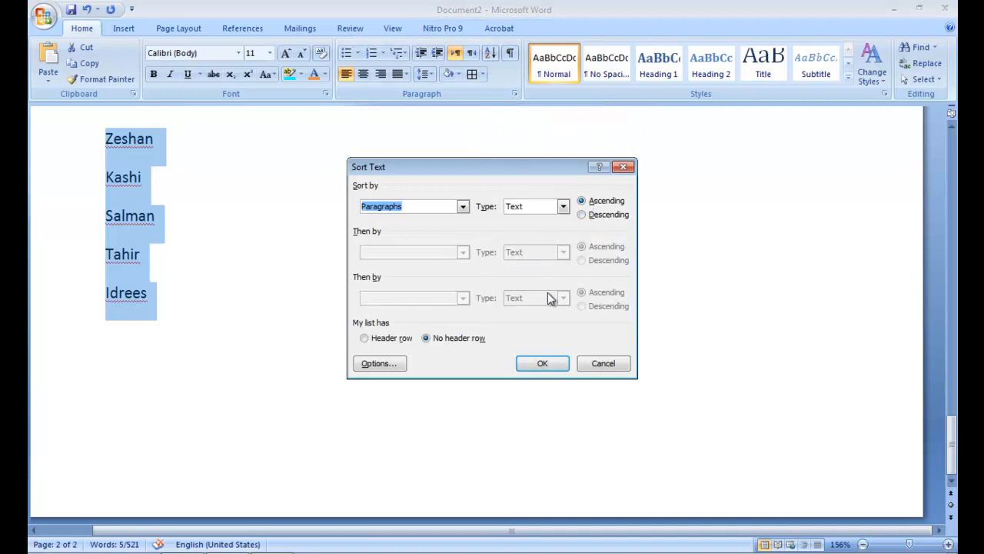
left_click(543, 364)
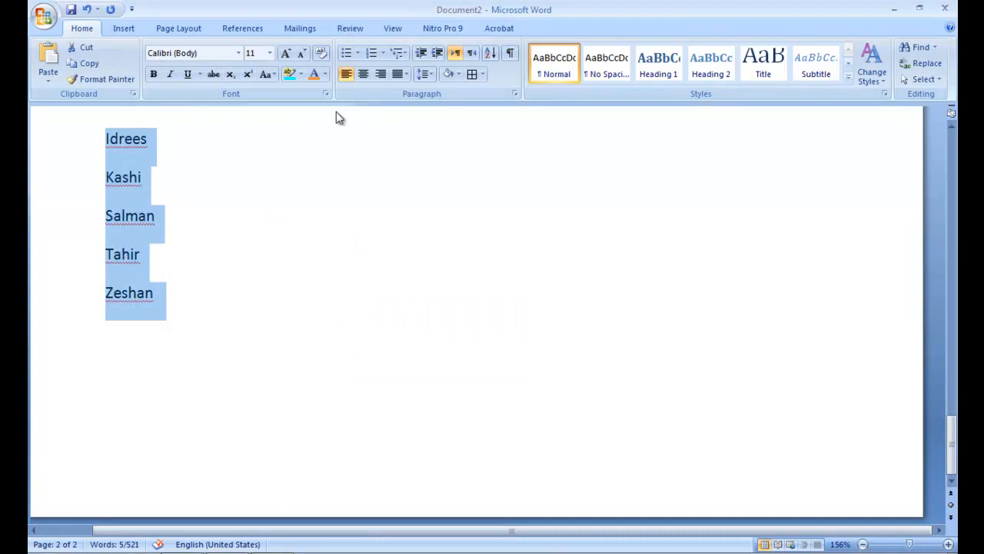
left_click(490, 53)
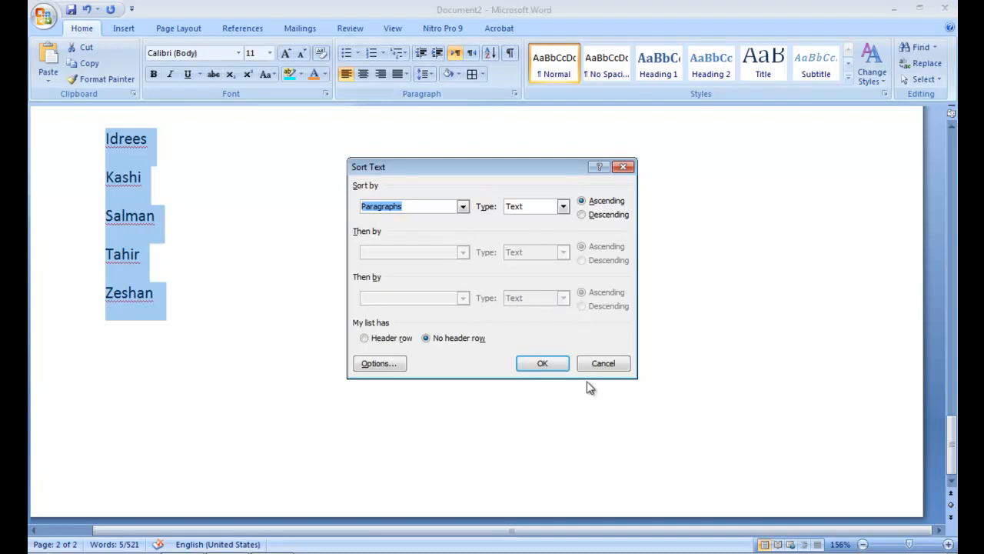
left_click(566, 367)
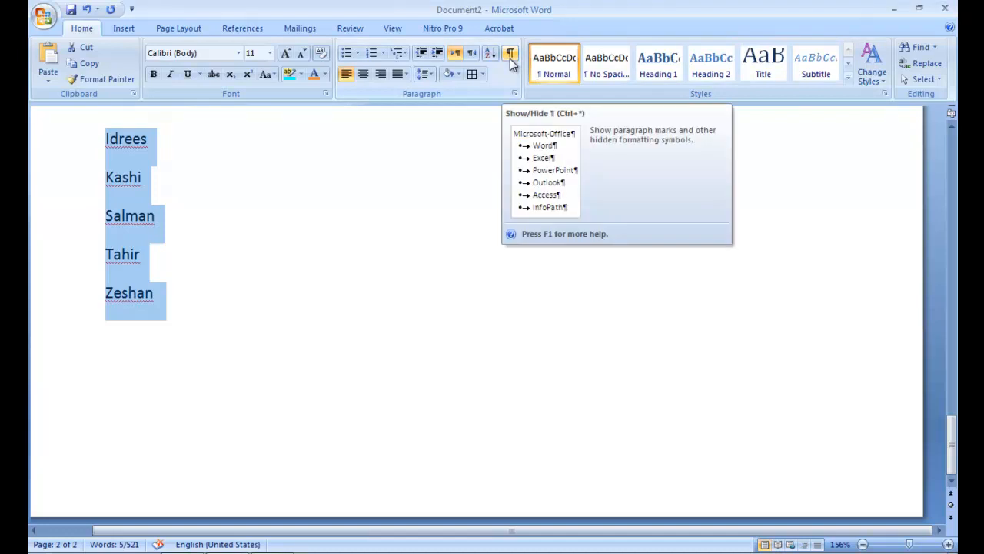
left_click(444, 233)
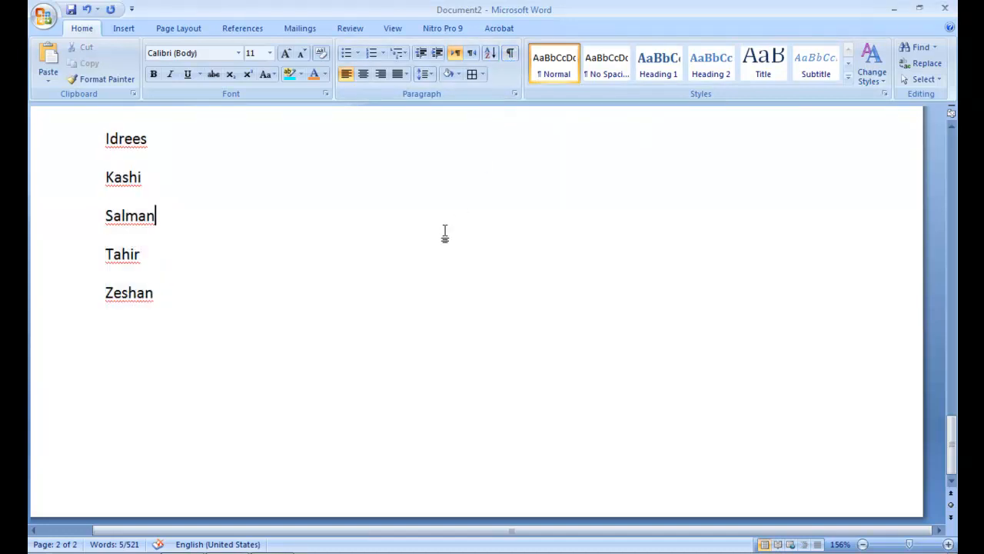
Step: Show the formatting marks, examine them across both pages and up close on page 1, and hide them again
left_click(887, 545)
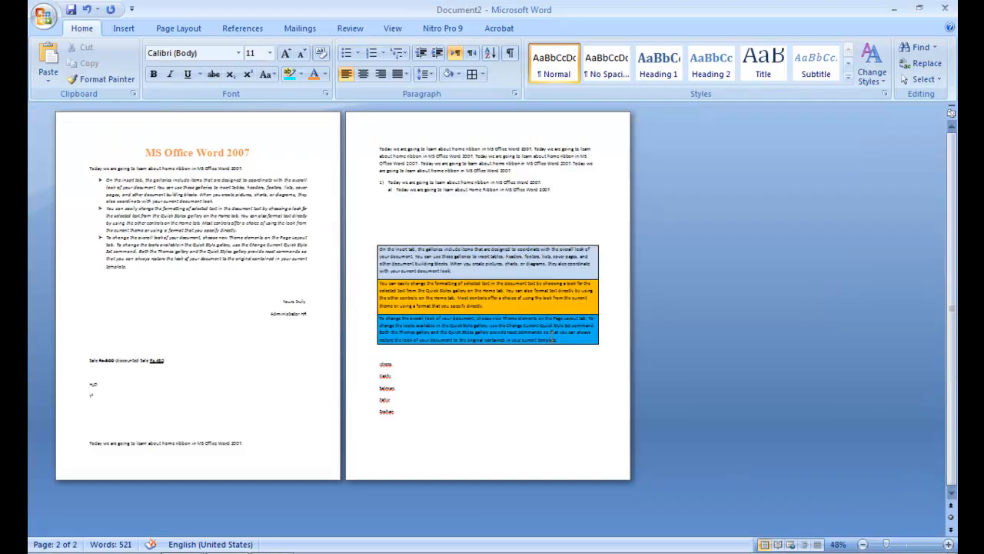
left_click(510, 54)
left_click(257, 165)
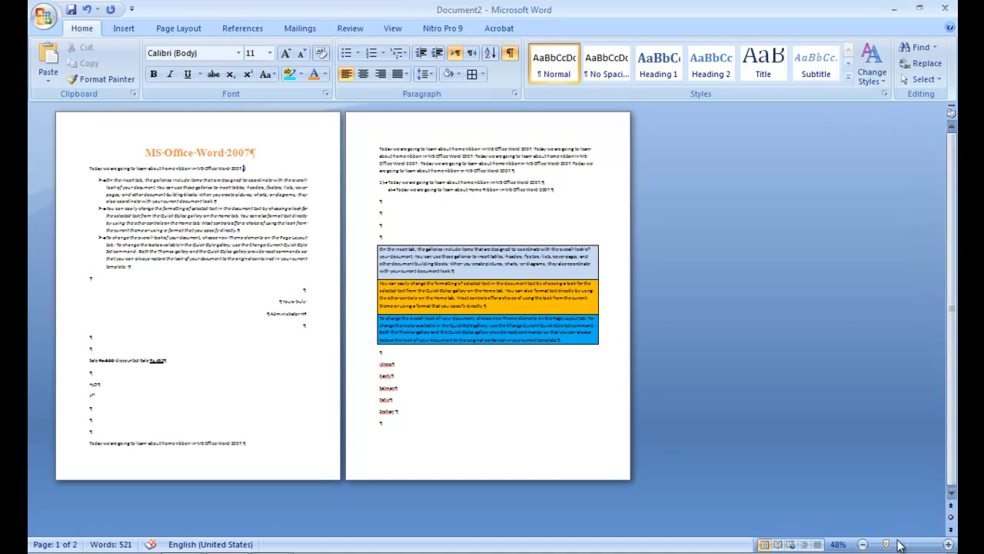
left_click_drag(889, 545, 919, 545)
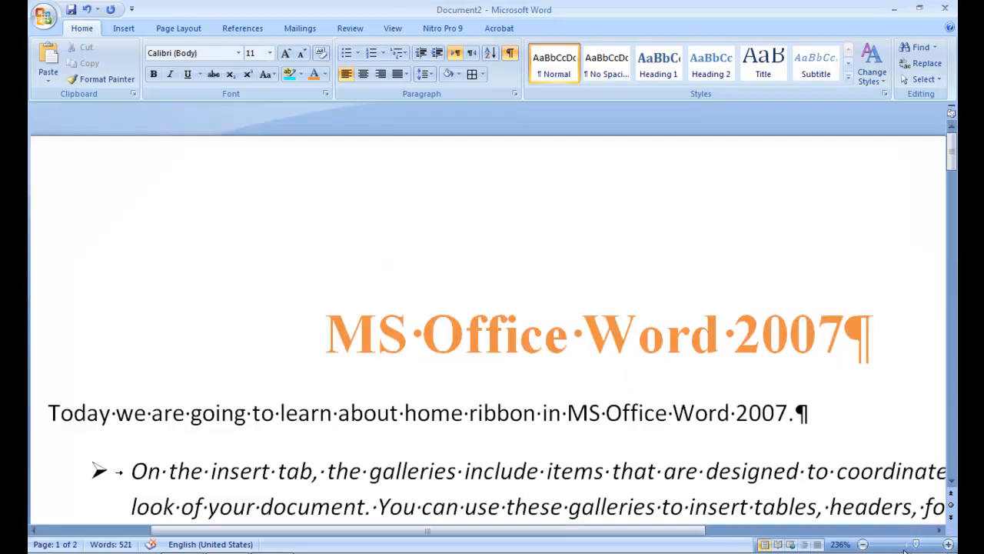
left_click(904, 545)
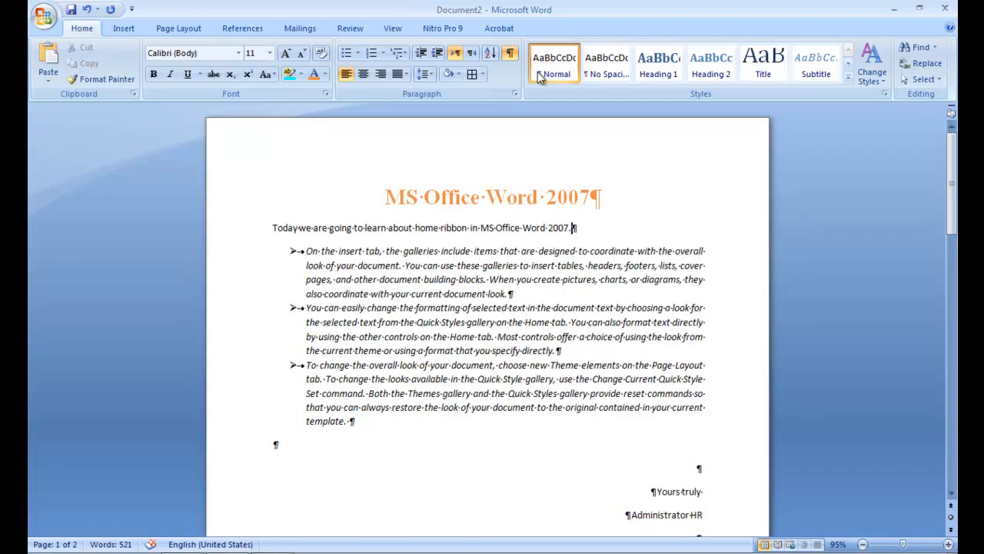
left_click(512, 54)
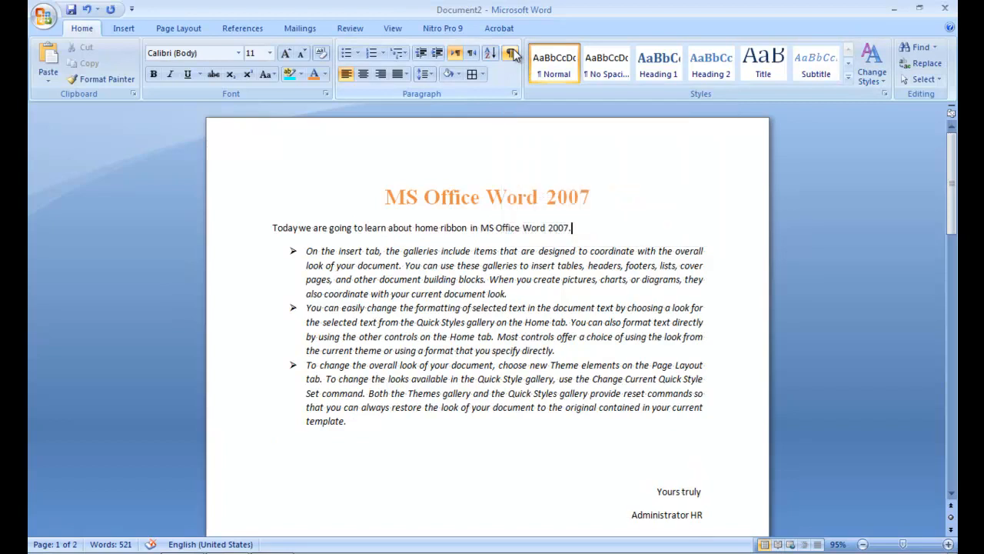
left_click(476, 380)
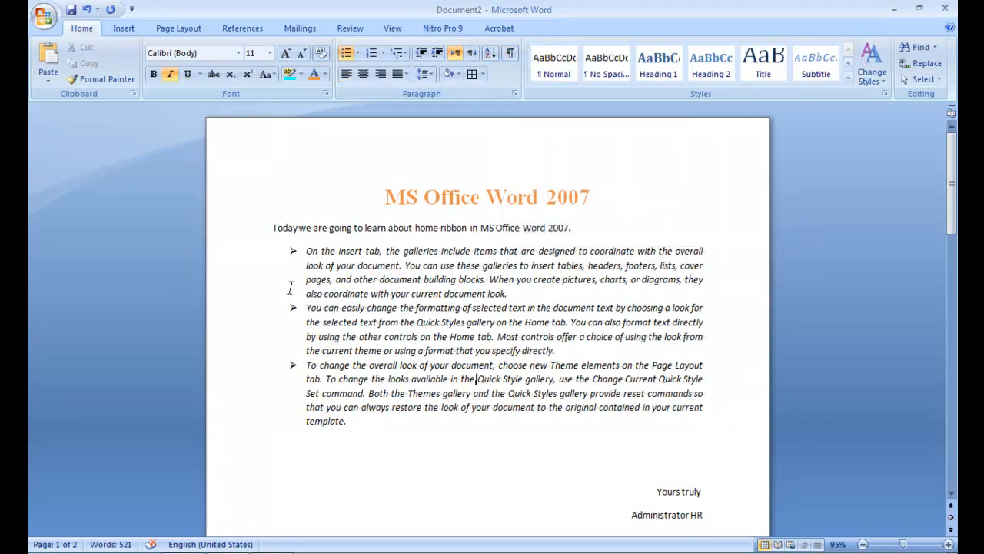
Step: Start a new page at the end of the document and fill it with sample paragraphs generated by =rand()
scroll(290, 288, "down", 3)
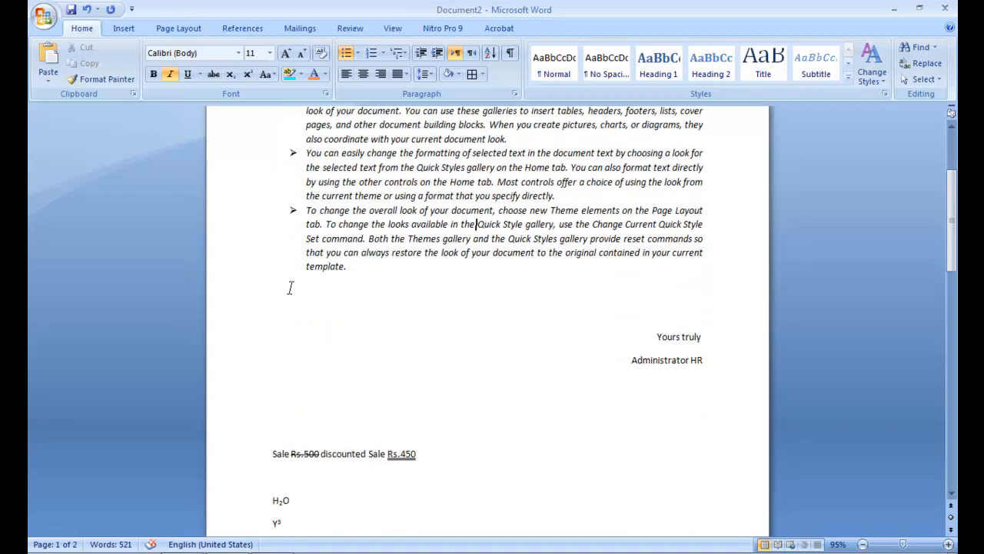
key("ctrl+End")
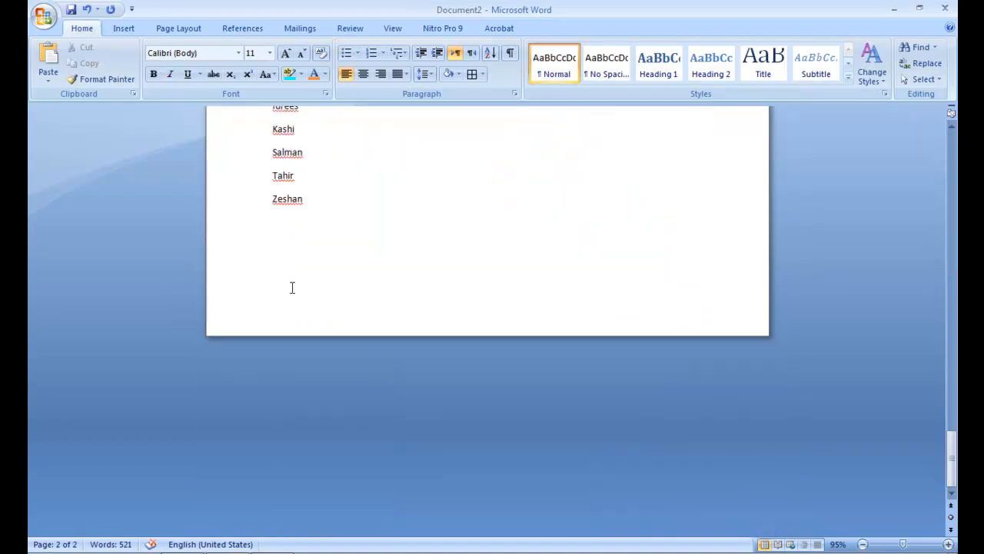
key("ctrl+Return")
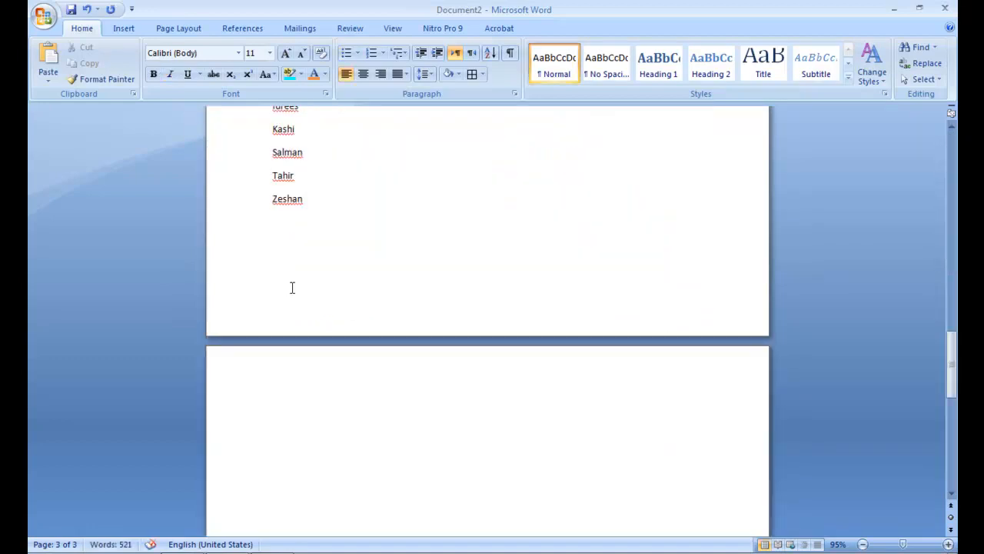
type("=rand()")
key("Return")
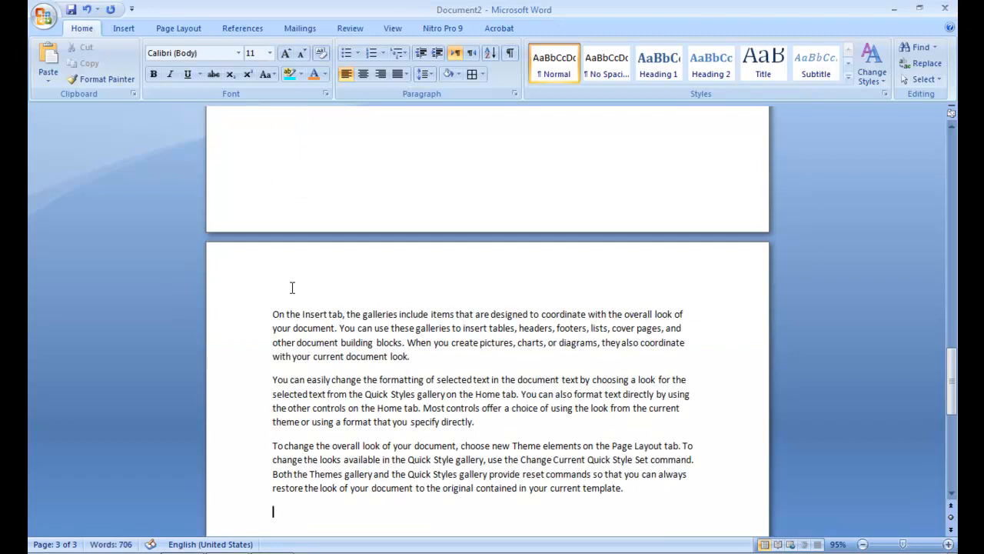
Step: Apply the No Spacing, Heading 1, Heading 2, Heading 3 and Heading 4 styles in turn to the first paragraph on page 3
key("Up")
key("Up")
key("Up")
key("Up")
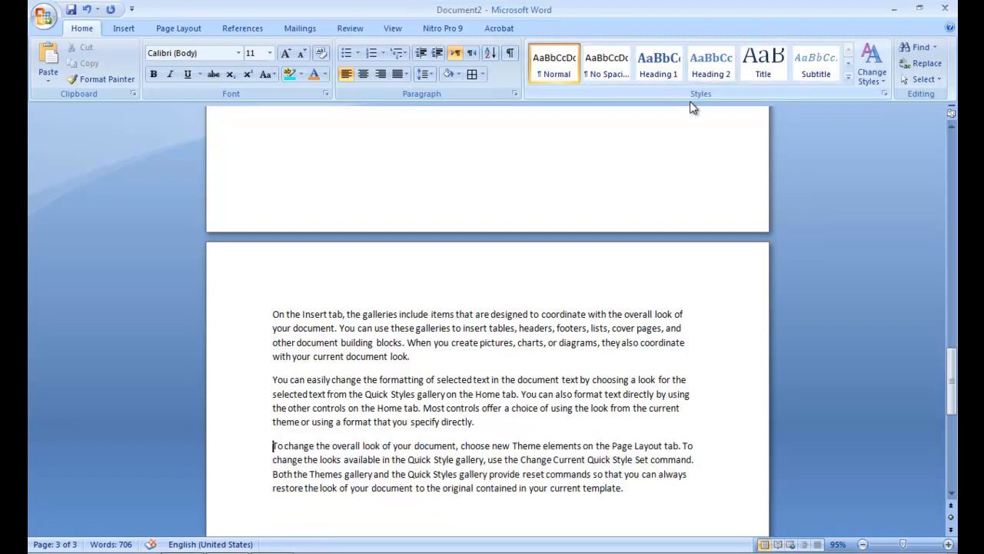
left_click(251, 319)
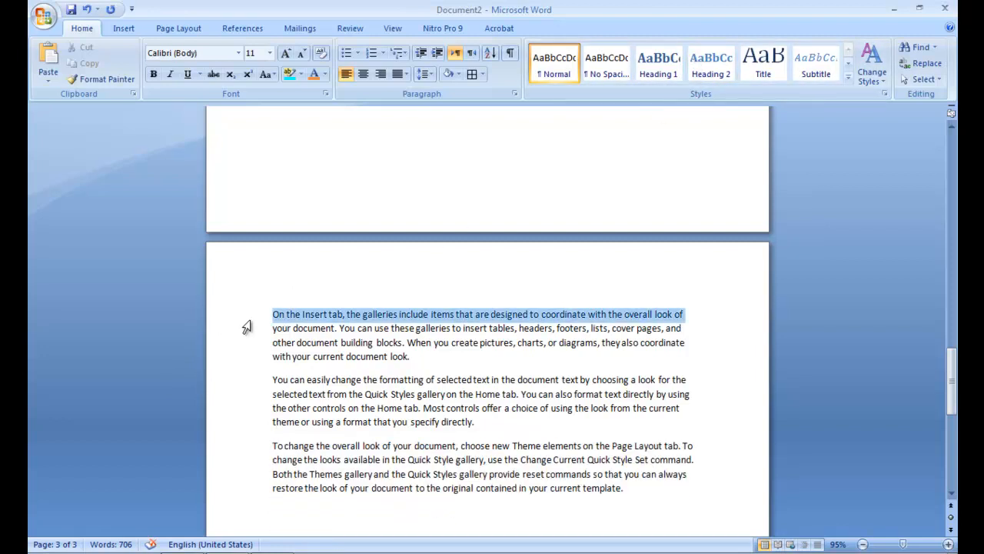
left_click(330, 342)
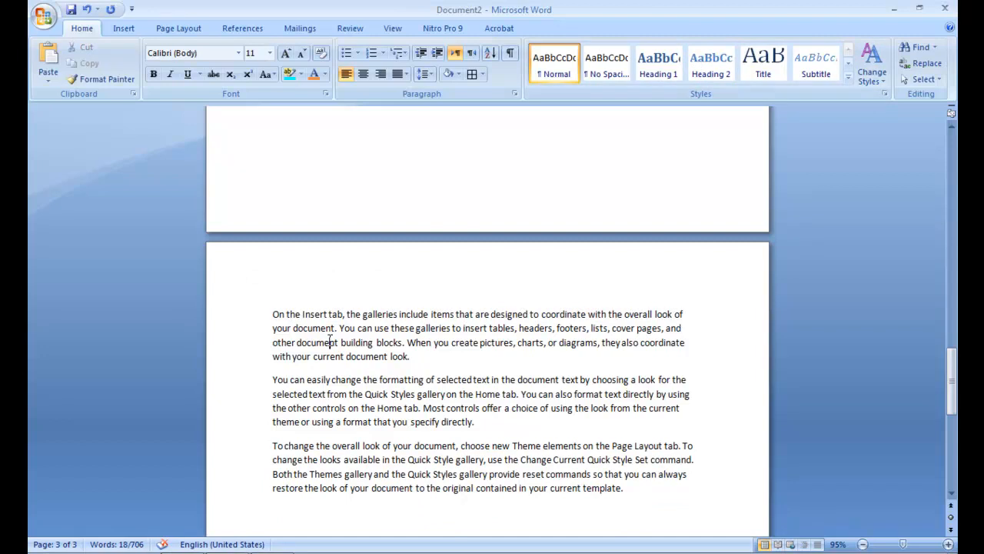
left_click(617, 73)
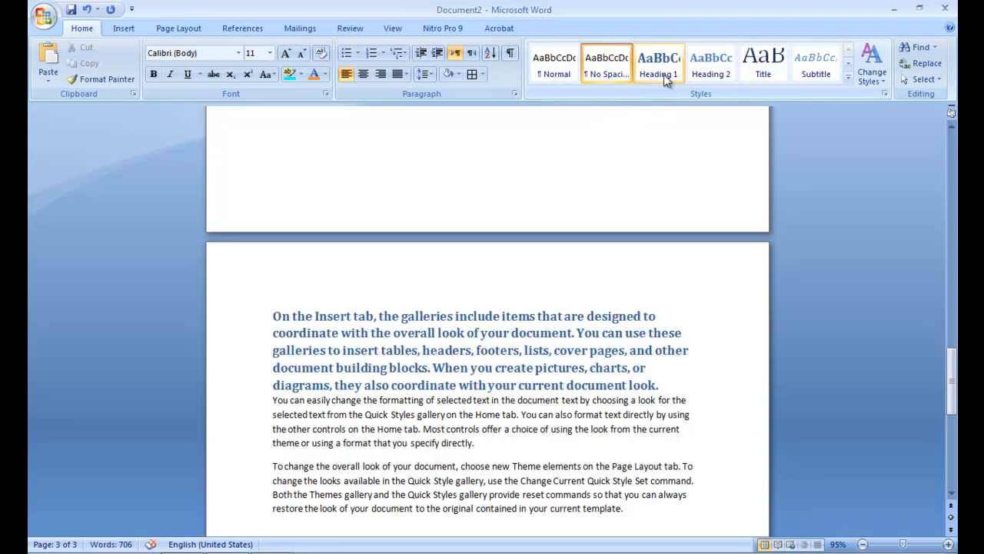
left_click(664, 74)
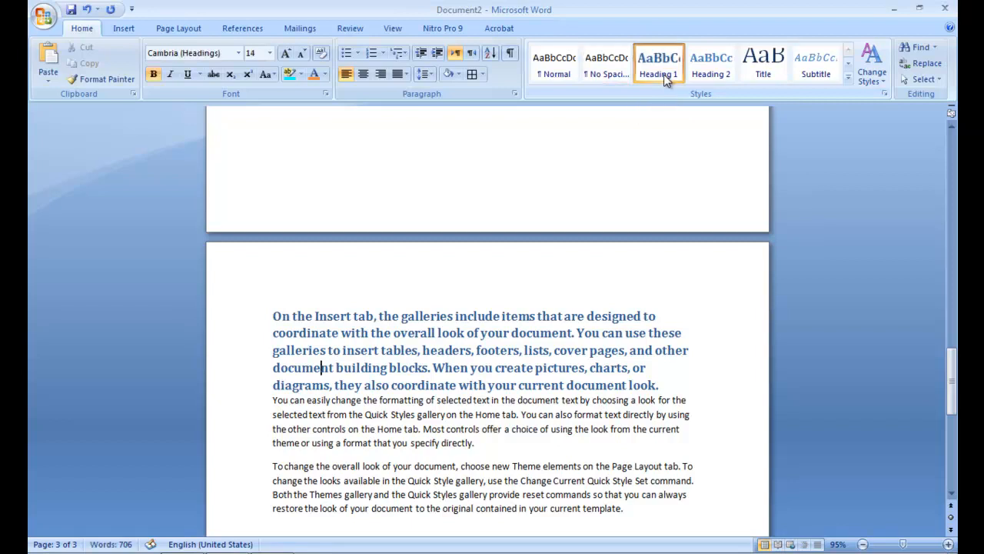
left_click(705, 71)
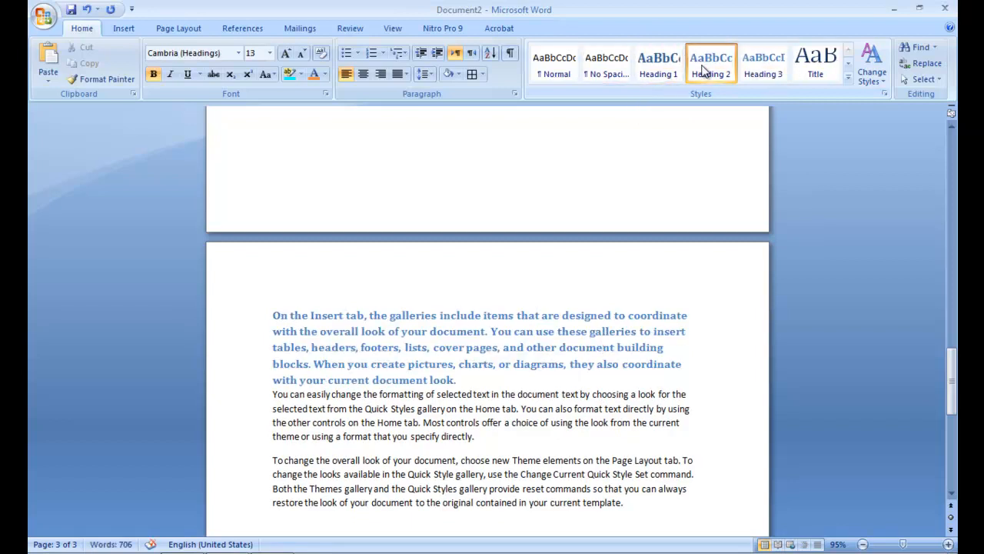
left_click(762, 74)
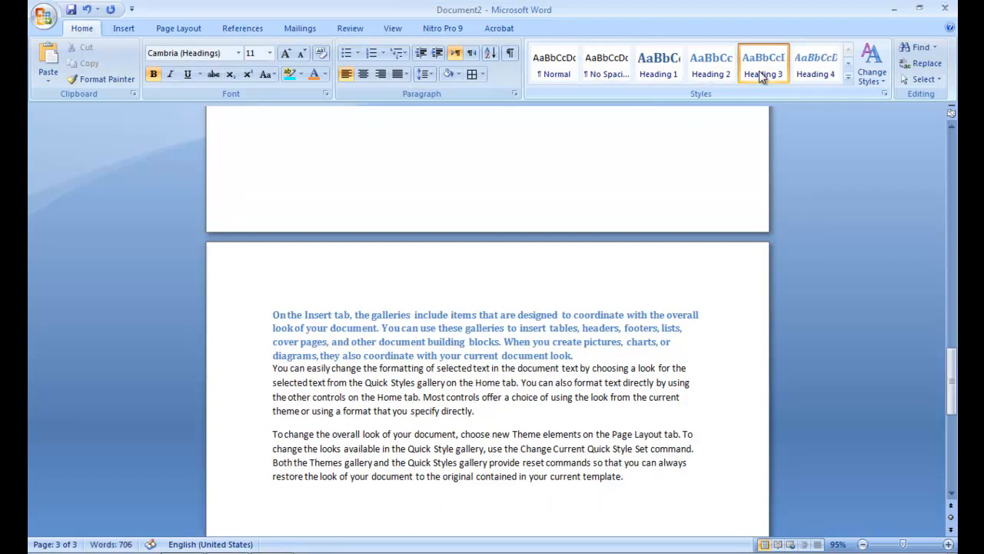
left_click(809, 72)
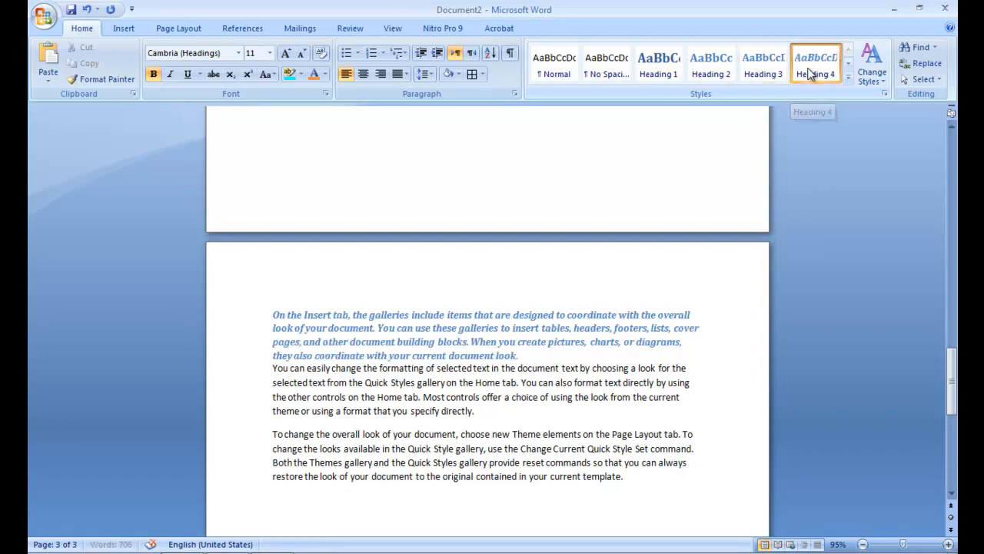
Step: Apply the Subtitle style to the first paragraph on page 3 and the Title style to the second
left_click(848, 80)
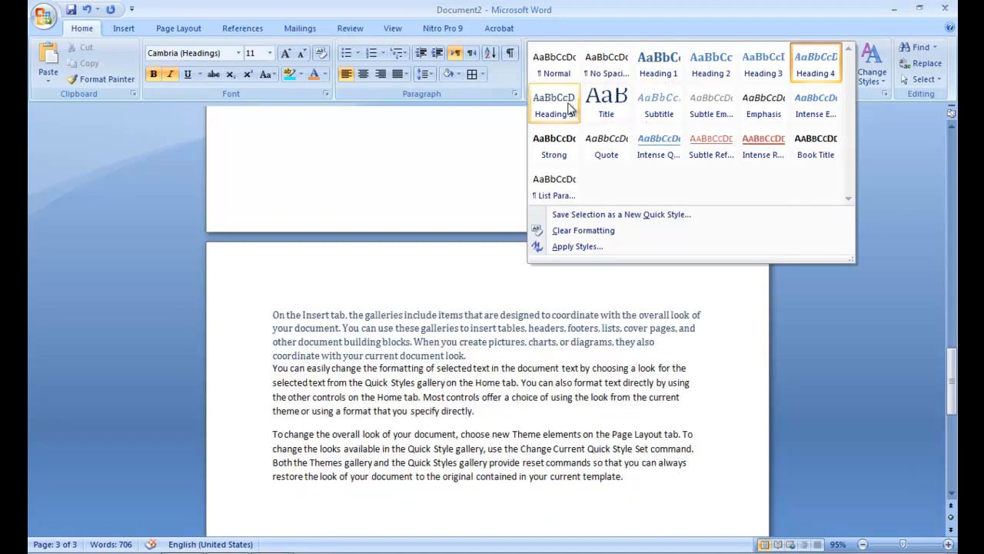
left_click(658, 109)
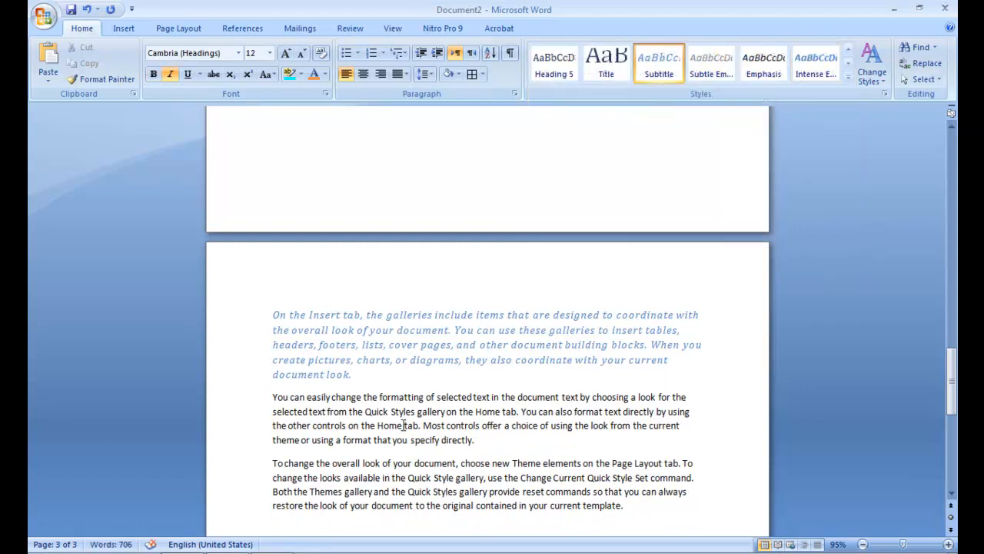
left_click(402, 425)
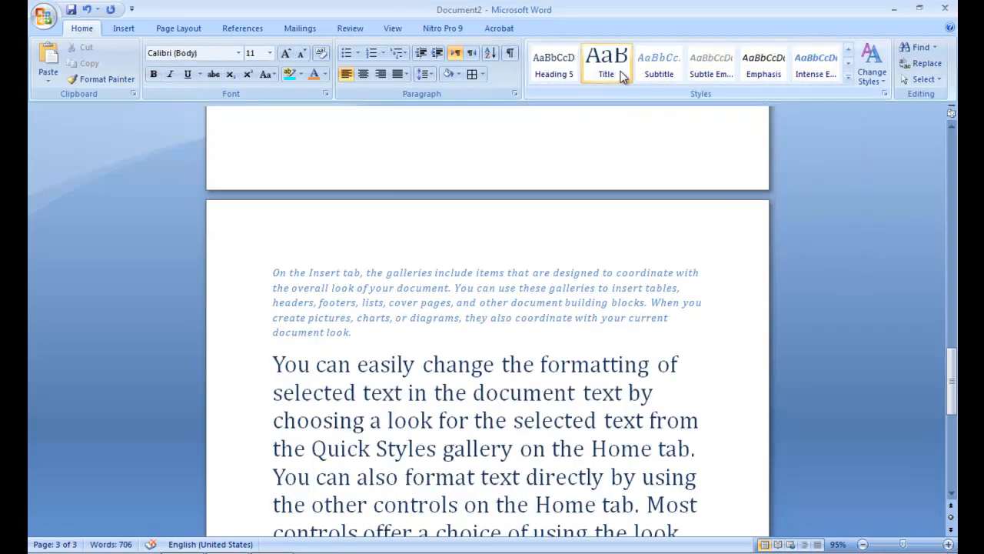
left_click(617, 71)
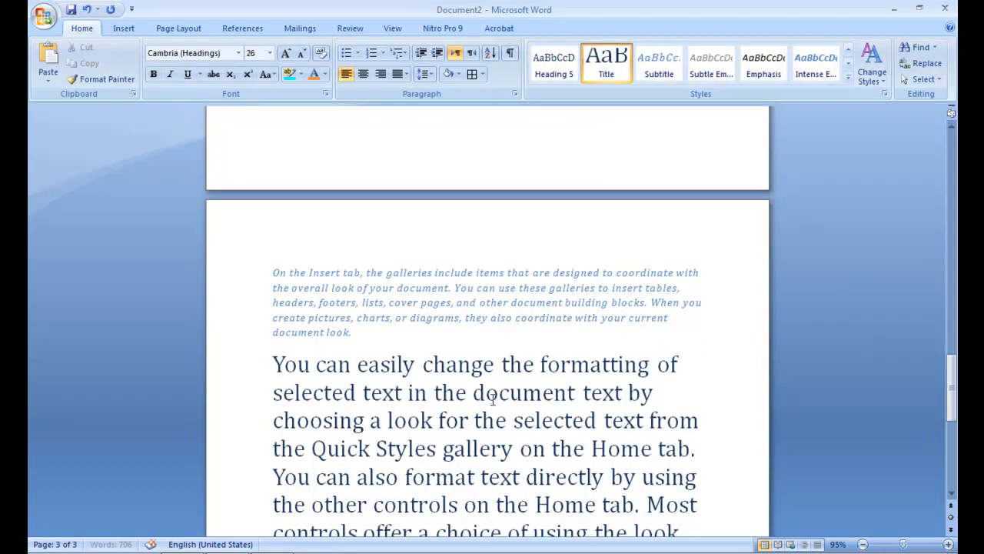
Step: Clear the Title style formatting from the second paragraph on page 3
scroll(492, 399, "down", 5)
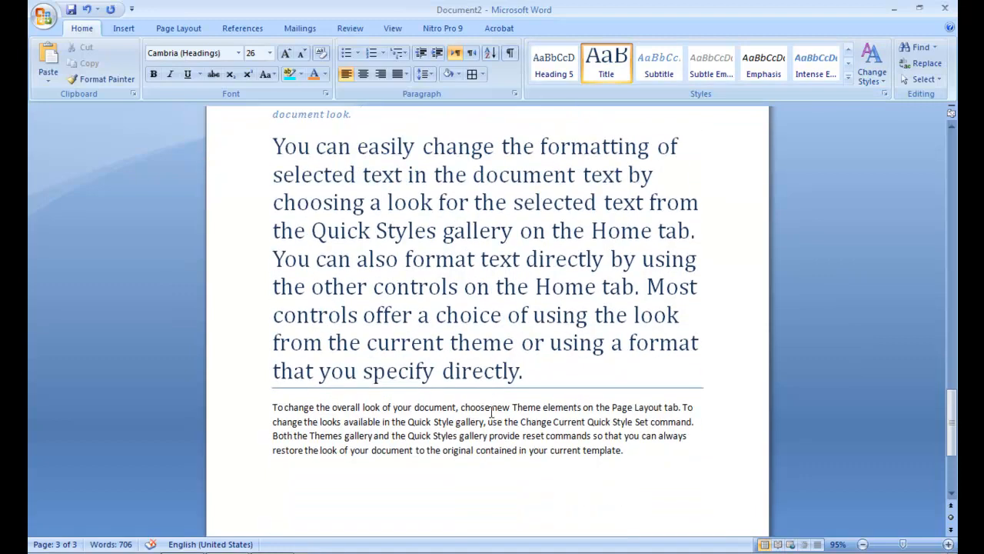
left_click(487, 428)
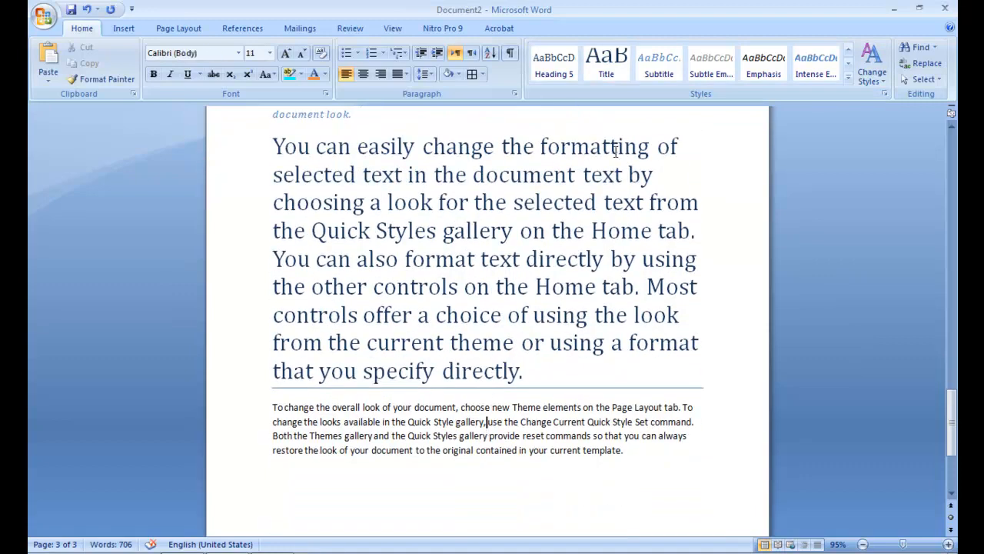
left_click(849, 80)
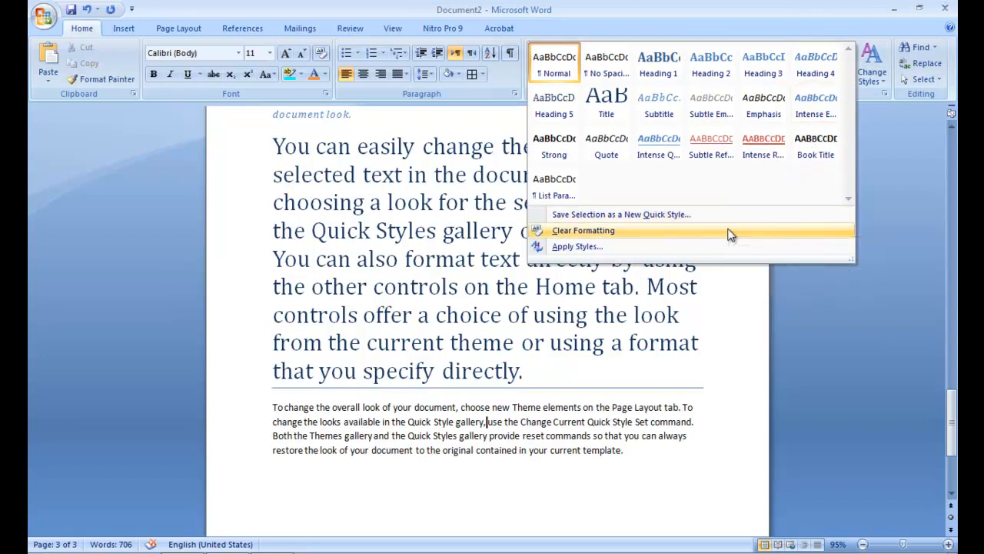
left_click(445, 272)
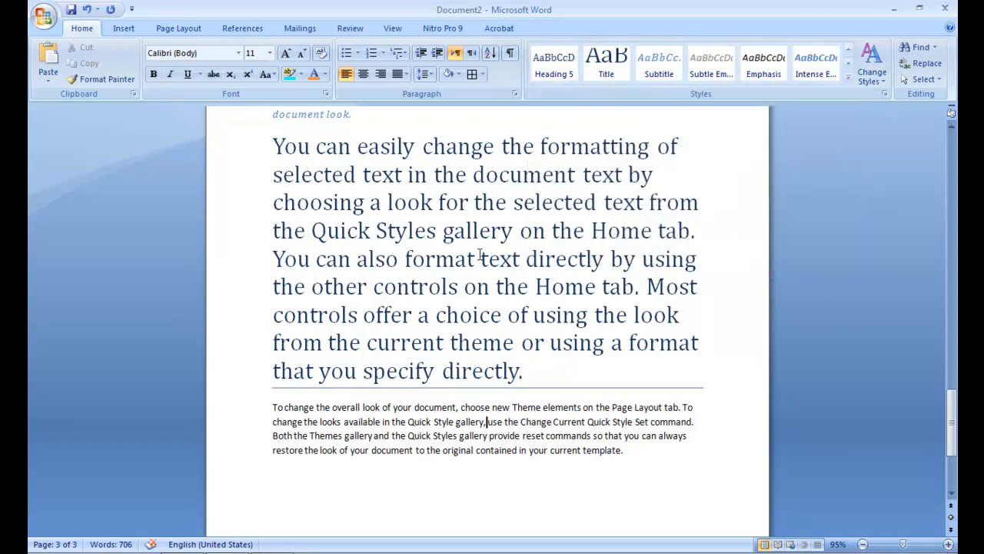
left_click(848, 79)
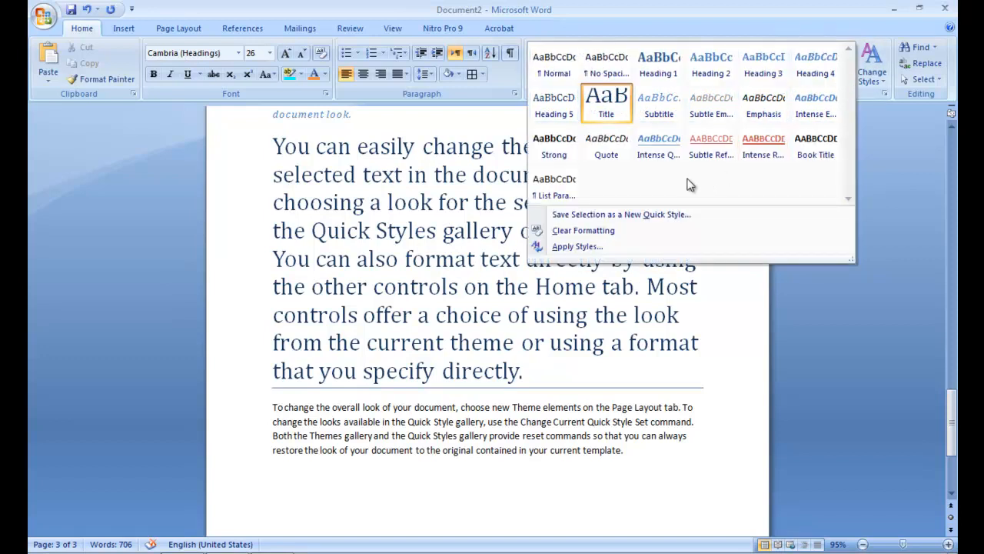
left_click(640, 230)
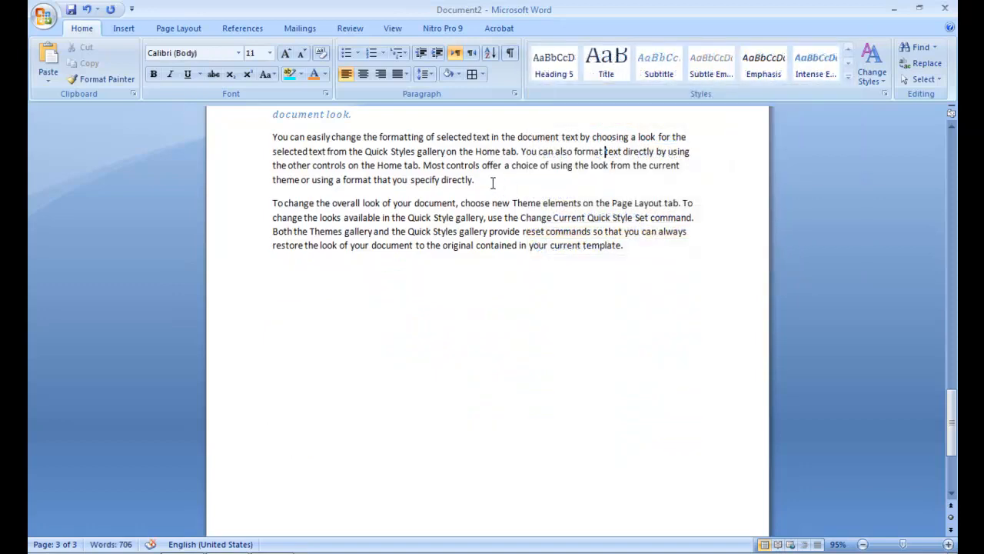
Step: Clear the Subtitle style formatting from the first paragraph on page 3
scroll(492, 182, "up", 3)
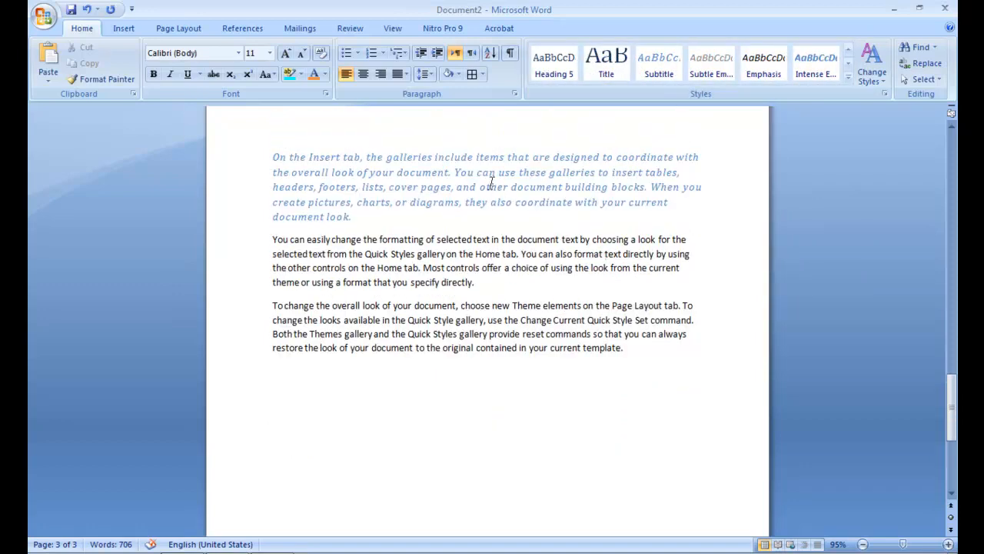
left_click(509, 185)
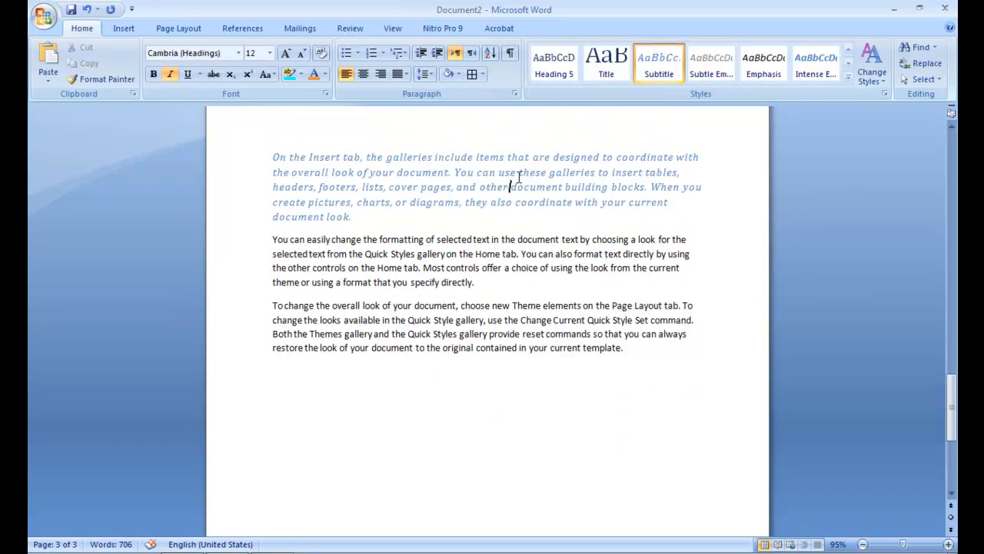
left_click(848, 79)
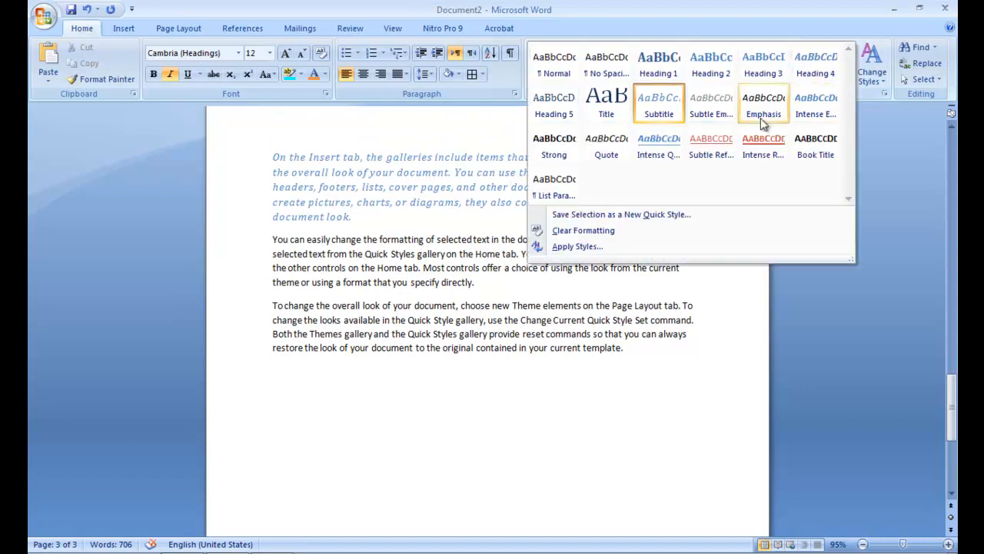
left_click(626, 229)
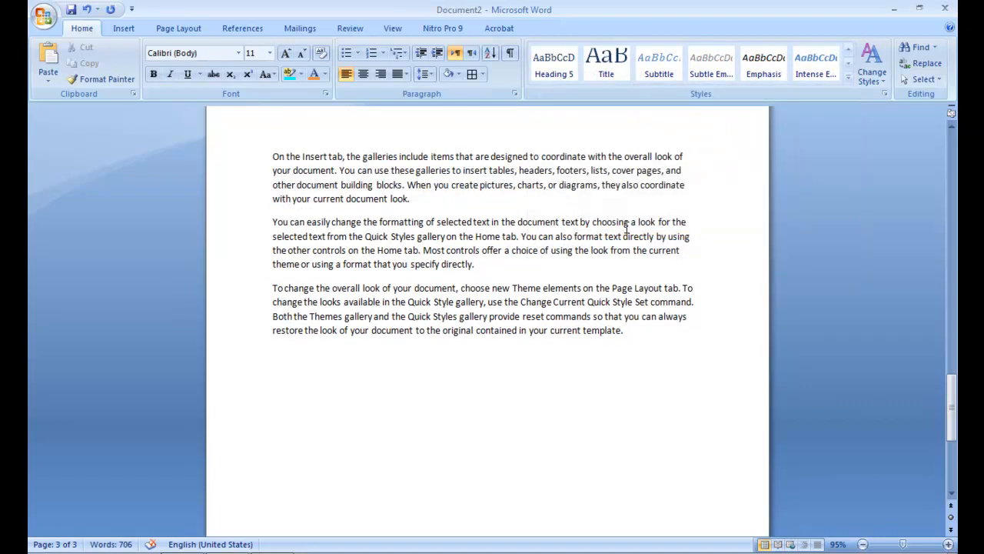
Step: Browse the built-in theme colors and preview the Office Classic theme fonts on the document without applying any
left_click(870, 81)
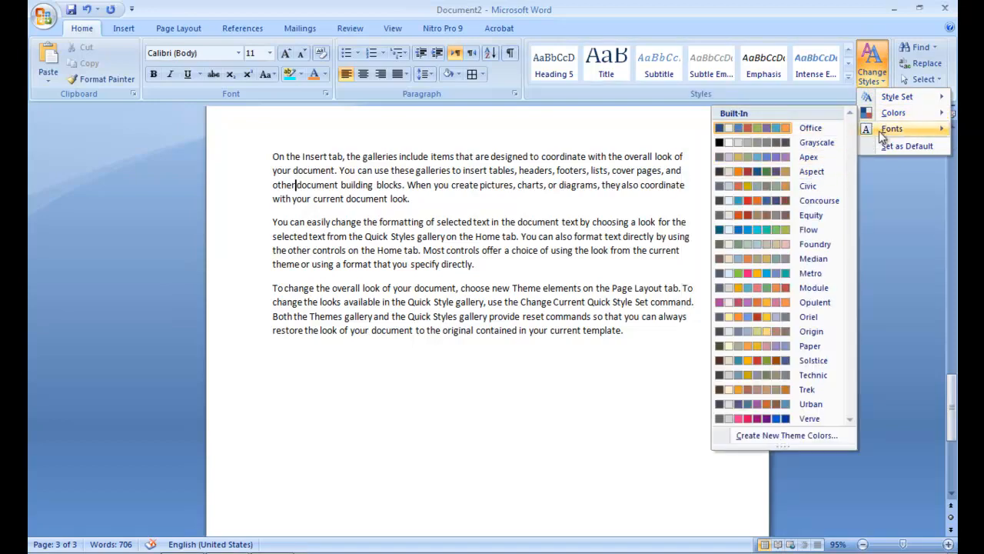
mouse_move(880, 134)
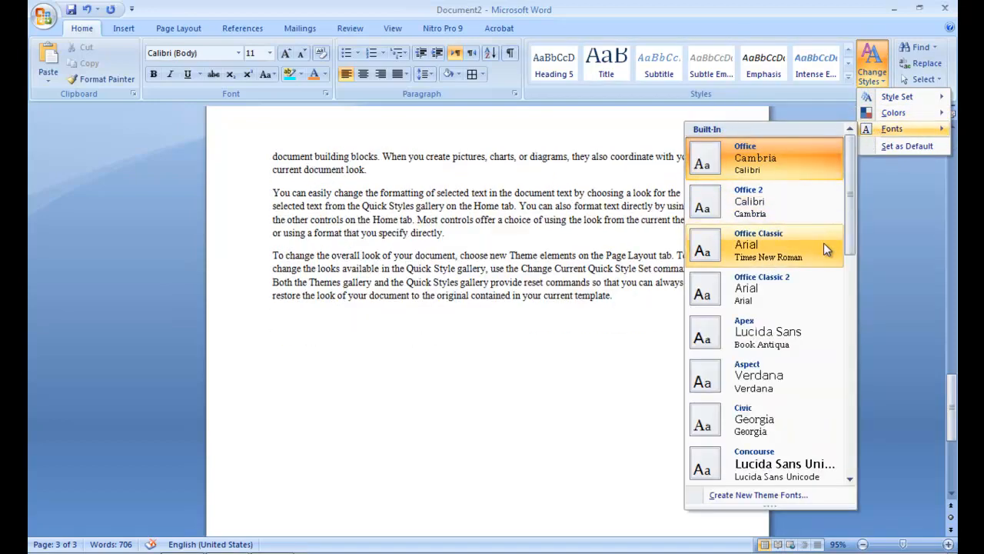
left_click(880, 68)
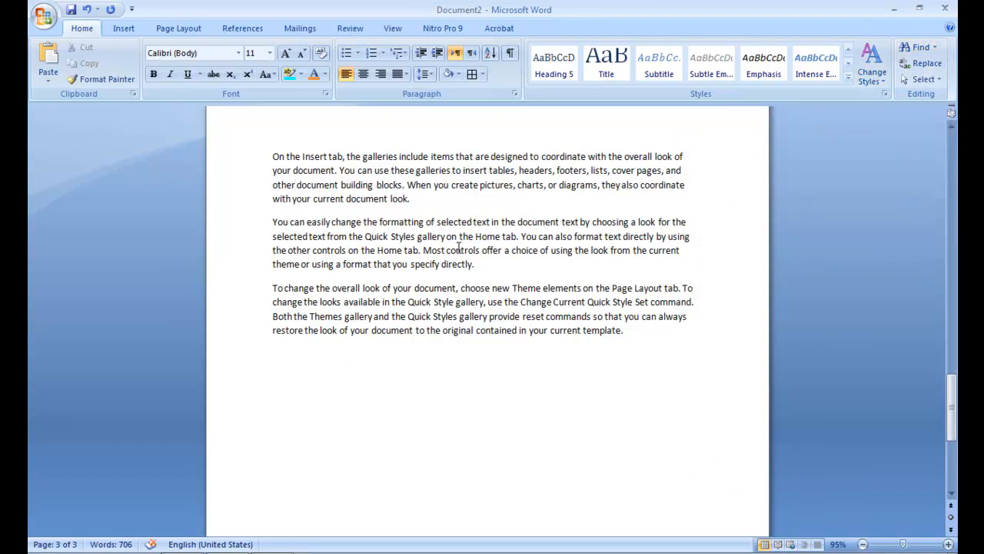
Step: Search the document for one of the personal names in the sorted name list
left_click(913, 49)
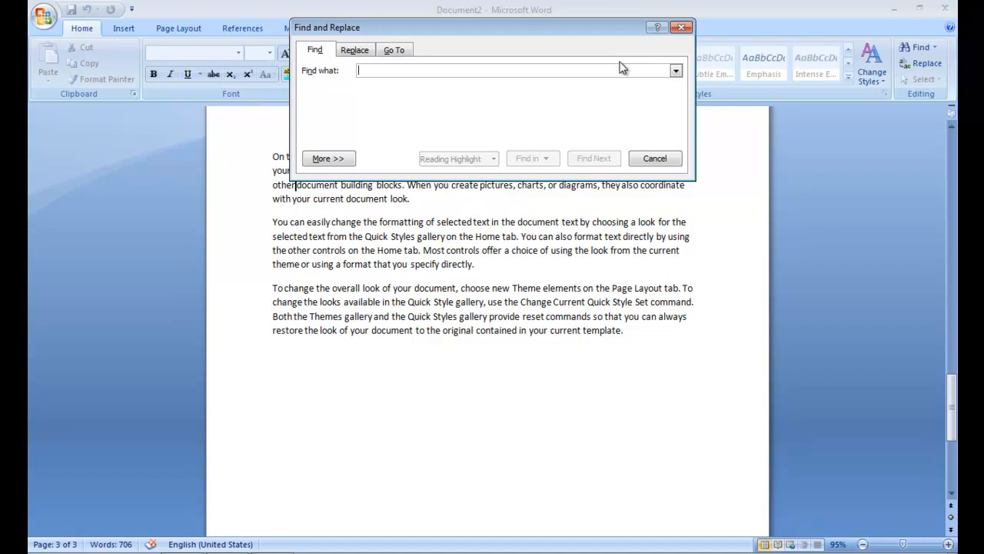
type("tahir")
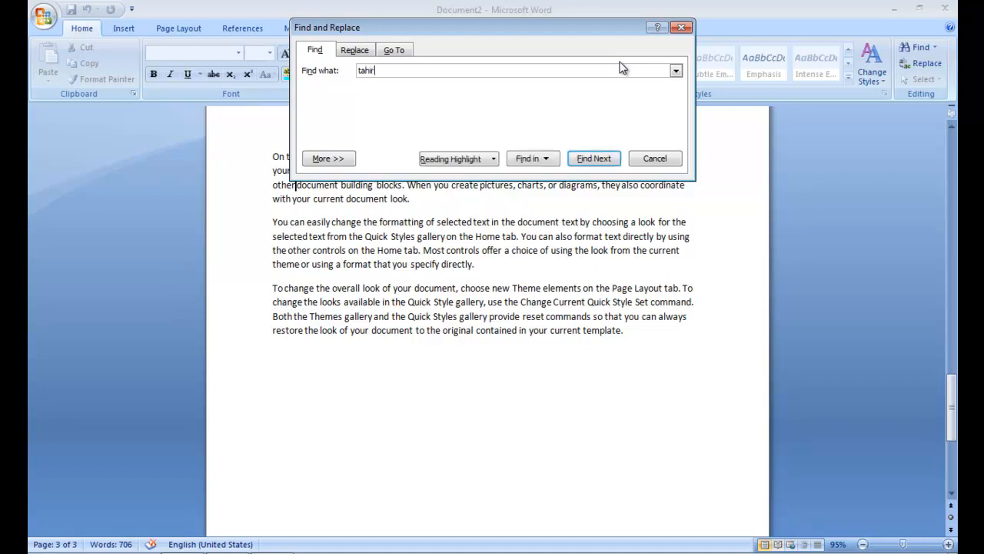
key("Return")
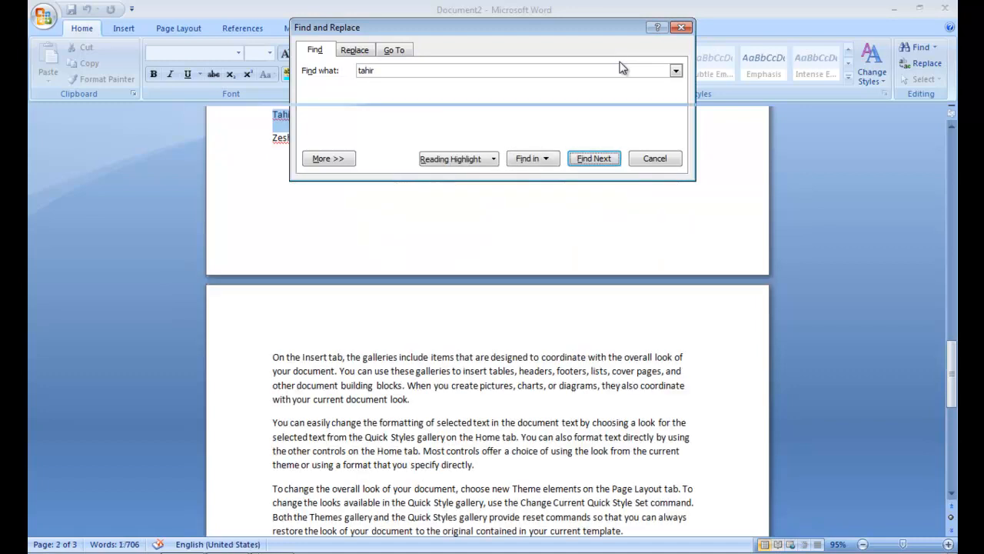
key("Escape")
scroll(418, 220, "up", 2)
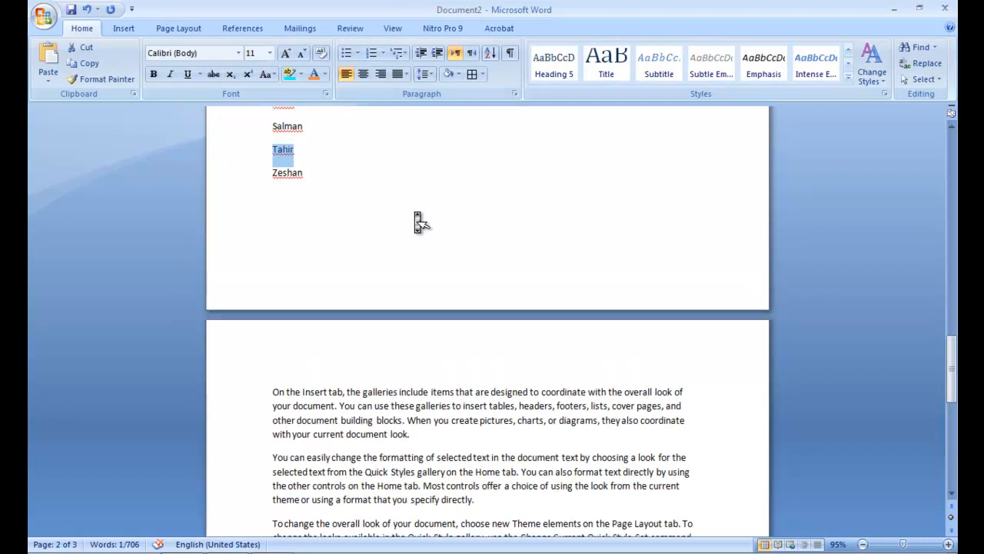
scroll(418, 220, "up", 2)
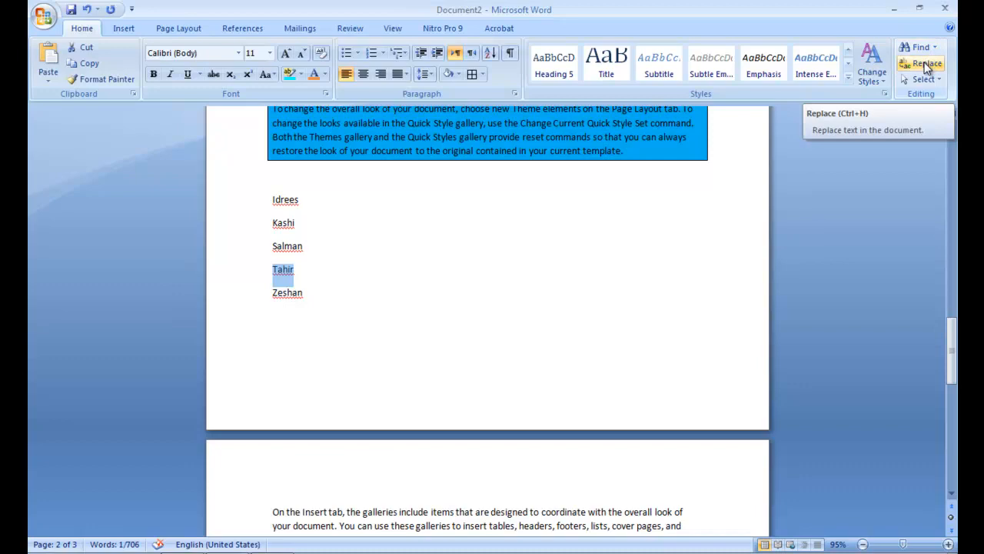
left_click(475, 228)
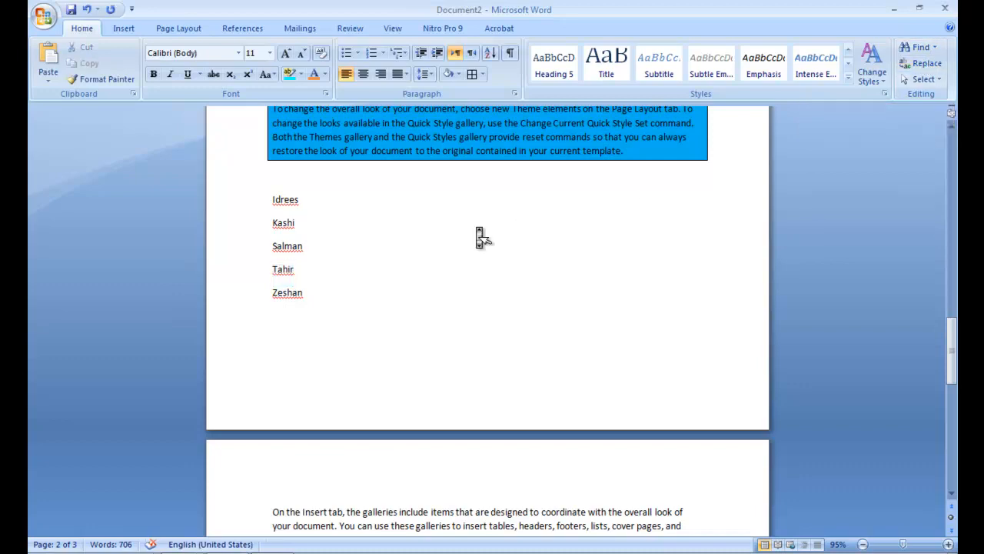
Step: Set up a replacement of "document" with "file" and find the next occurrence
scroll(480, 237, "up", 5)
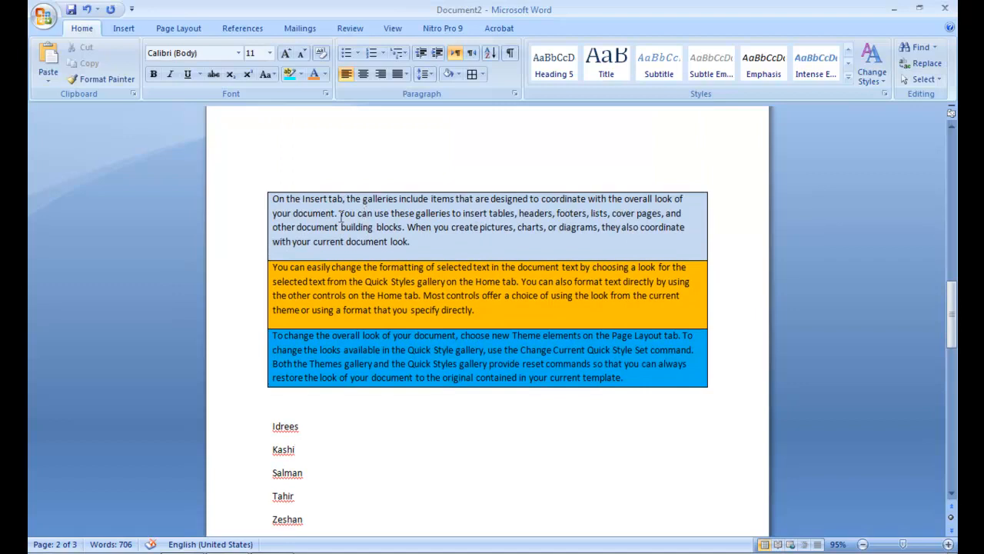
key("ctrl+h")
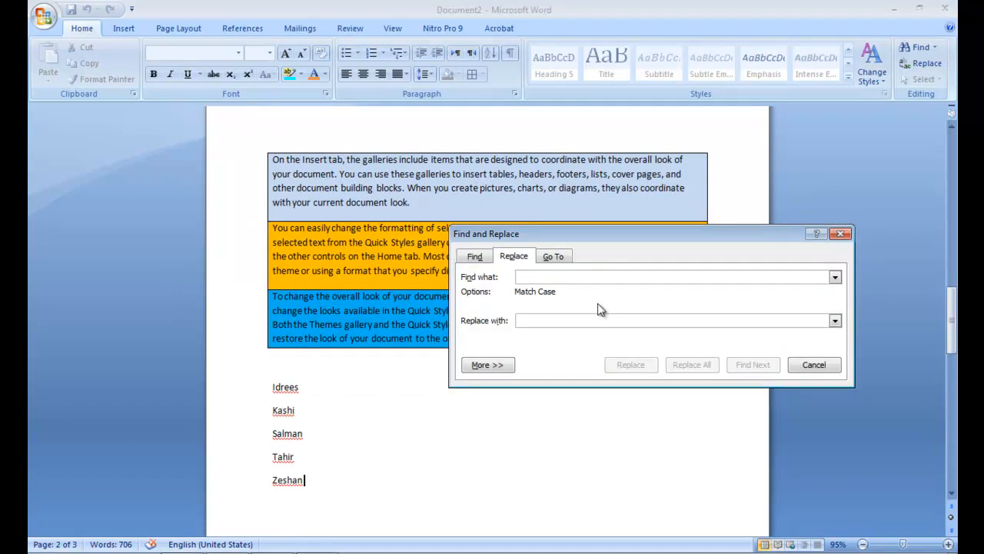
left_click_drag(572, 230, 578, 237)
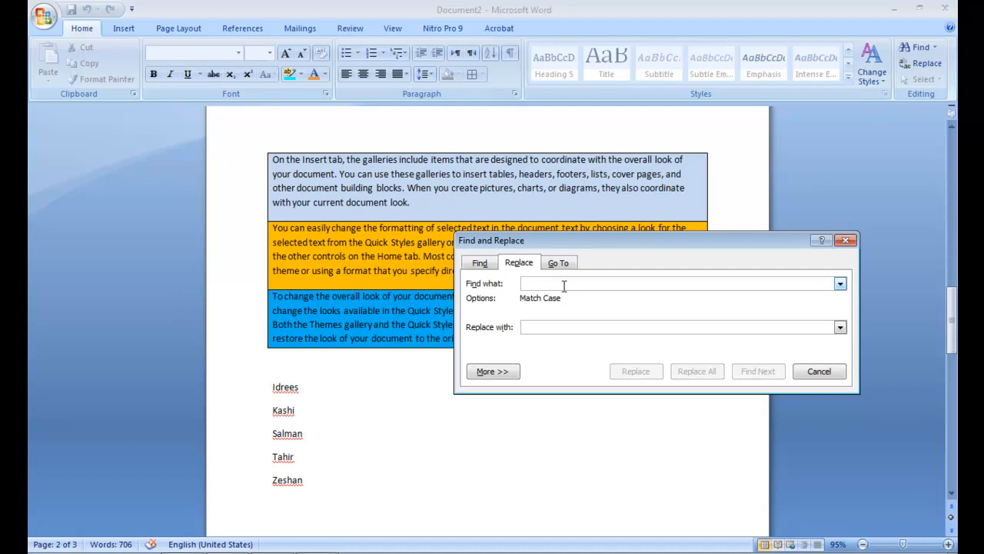
type("d")
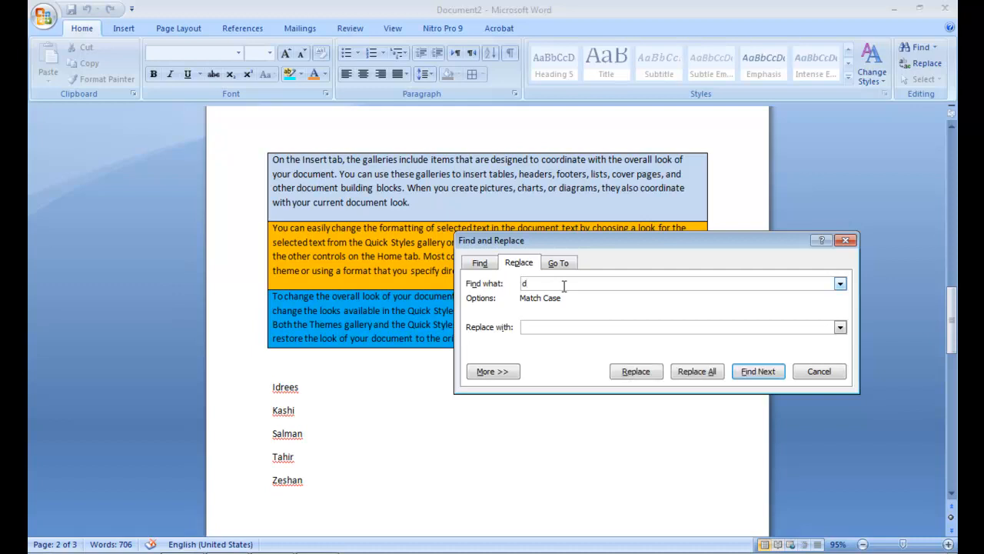
type("ocumen")
type("t")
type("file")
left_click(743, 373)
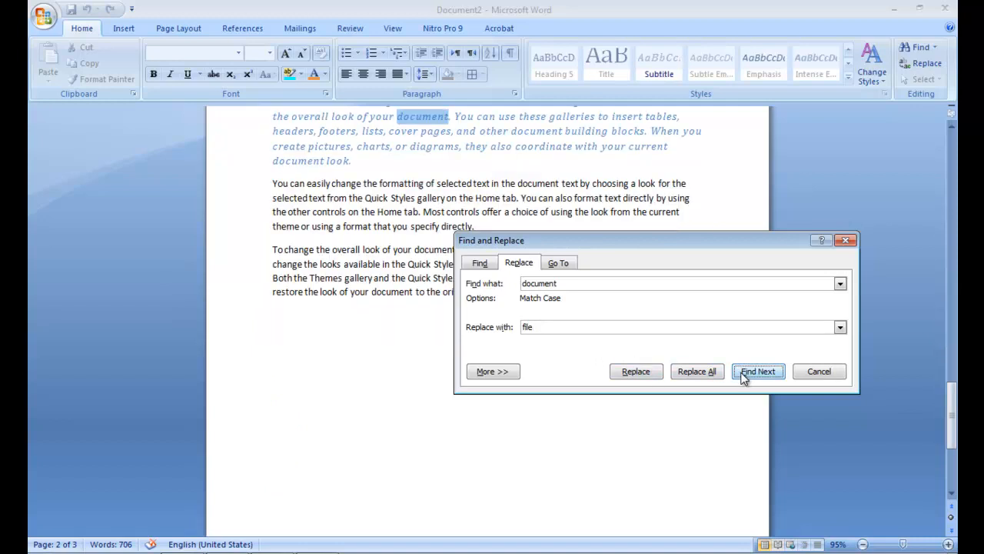
Step: Replace the occurrences of "document" in the page 3 paragraphs with "file" one at a time
left_click(656, 374)
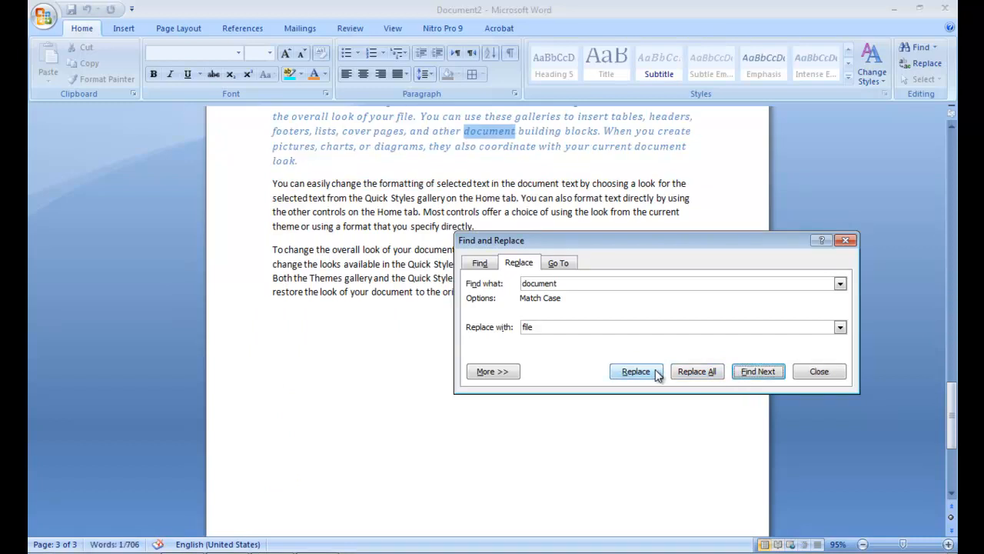
left_click(656, 373)
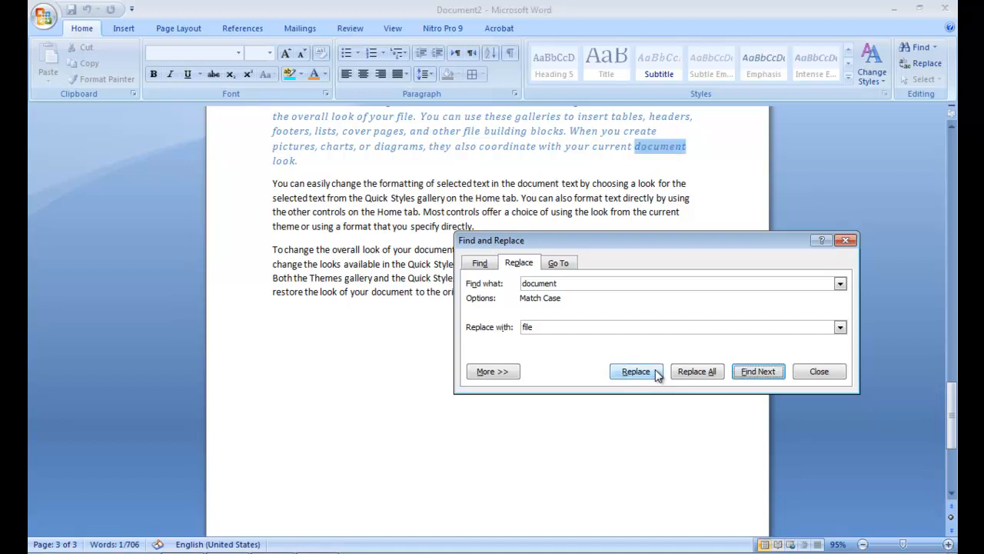
left_click(654, 372)
left_click(655, 373)
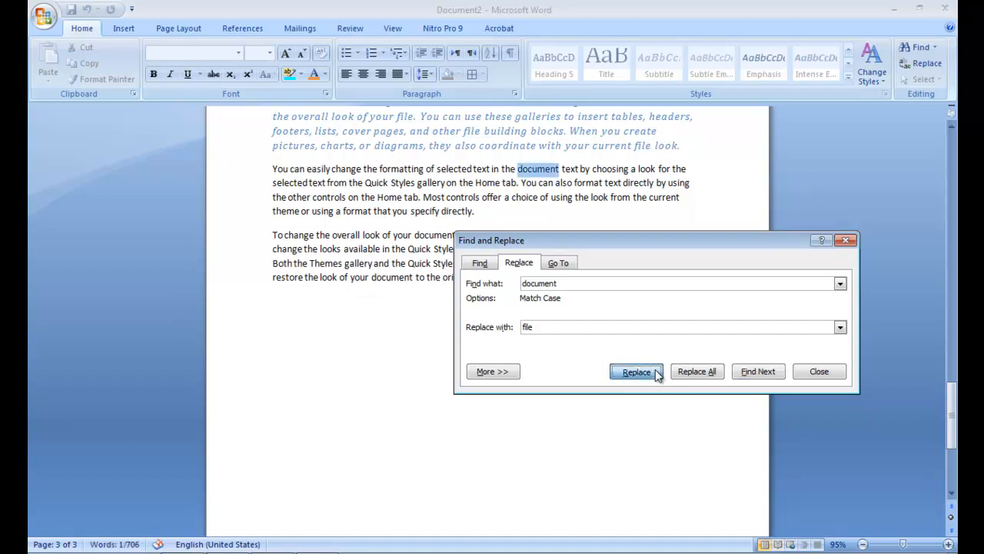
left_click(656, 373)
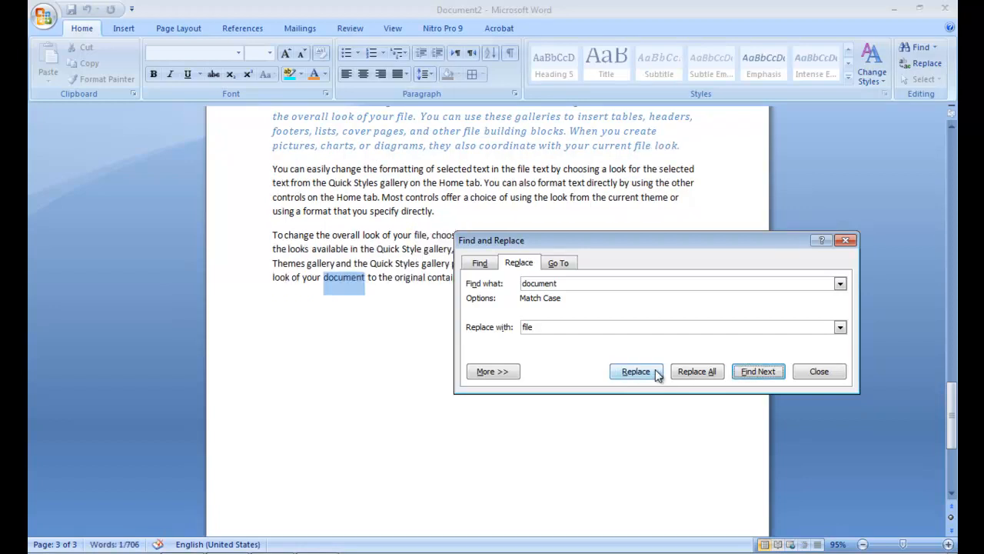
left_click(656, 373)
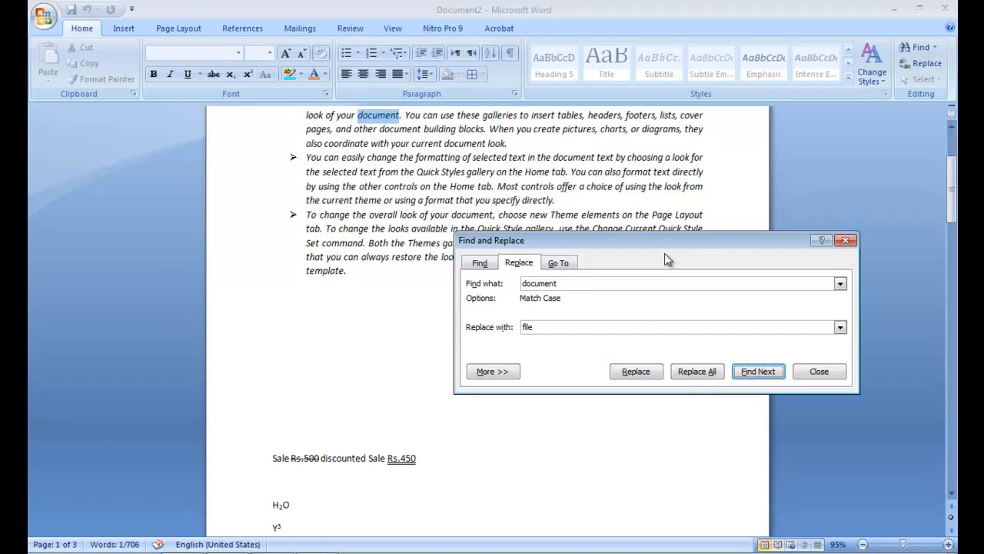
Step: Replace all remaining occurrences of "document" with "file" throughout the text and close the Find and Replace dialog
left_click(688, 375)
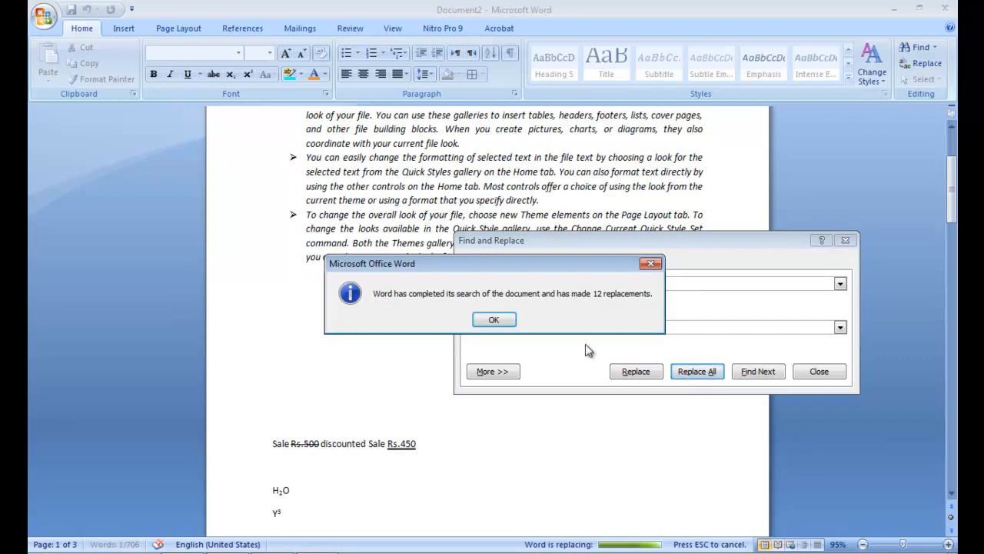
left_click(494, 320)
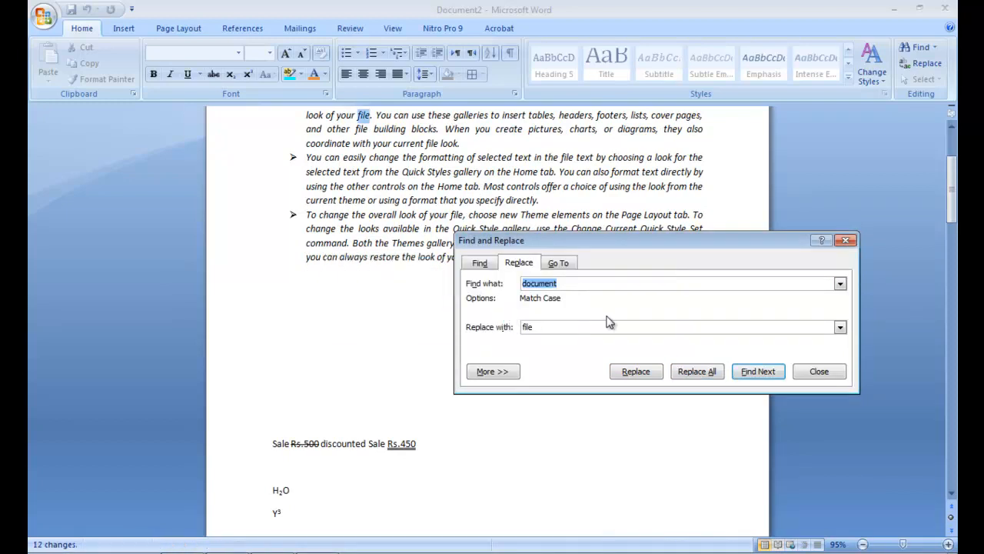
left_click(816, 371)
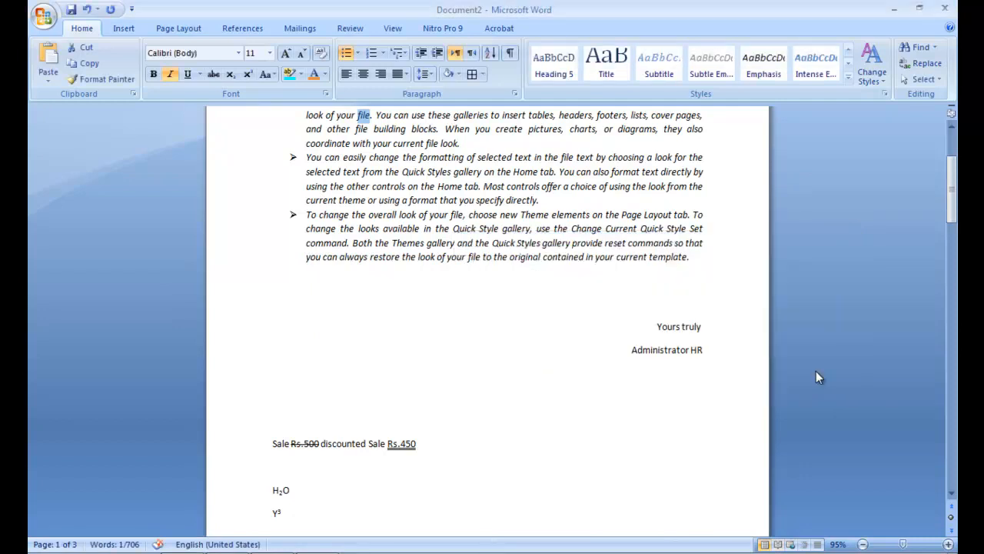
left_click(382, 173)
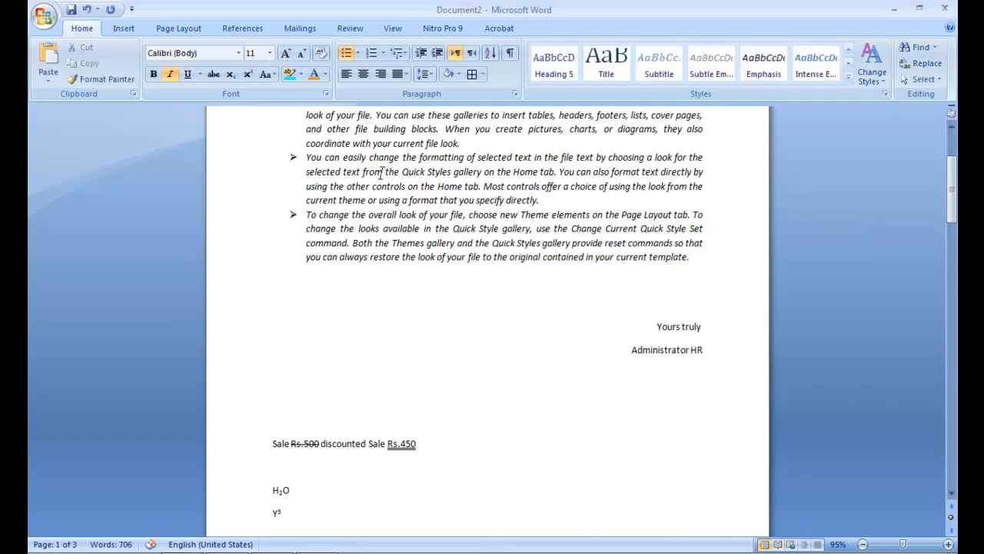
scroll(383, 176, "up", 3)
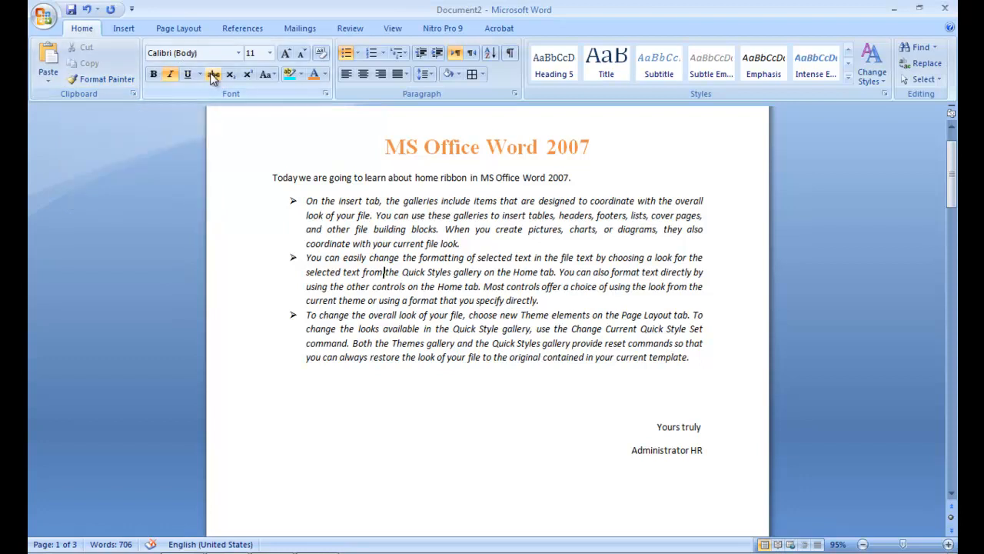
left_click(115, 30)
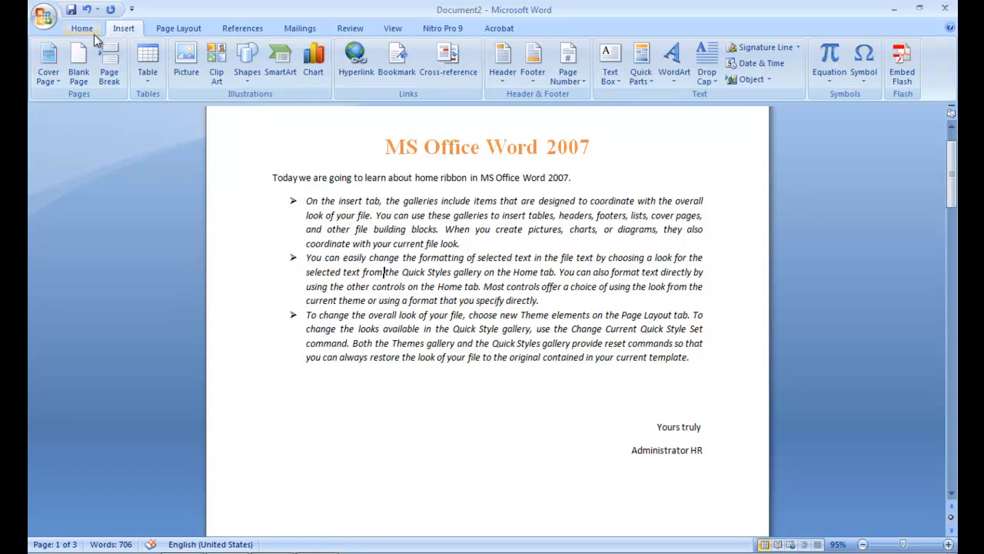
left_click(84, 29)
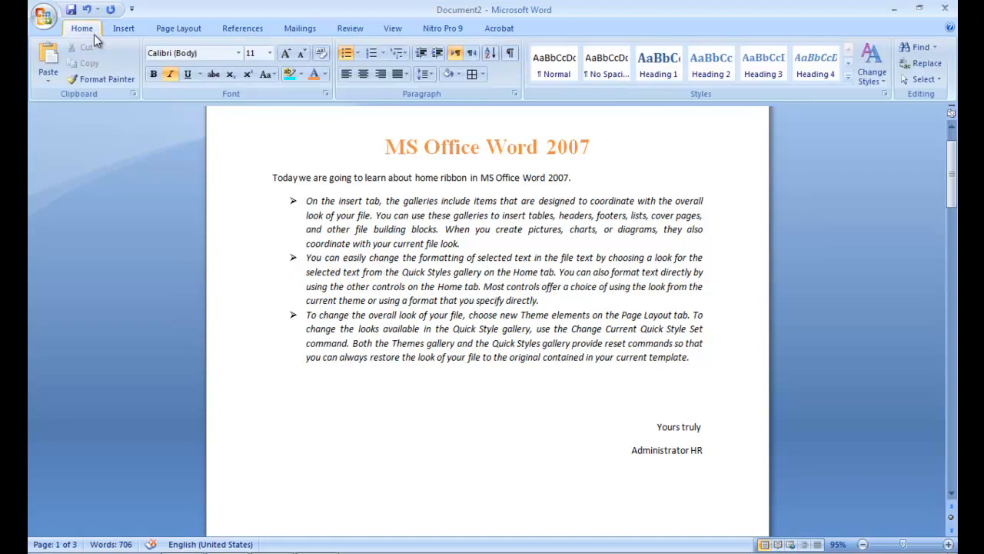